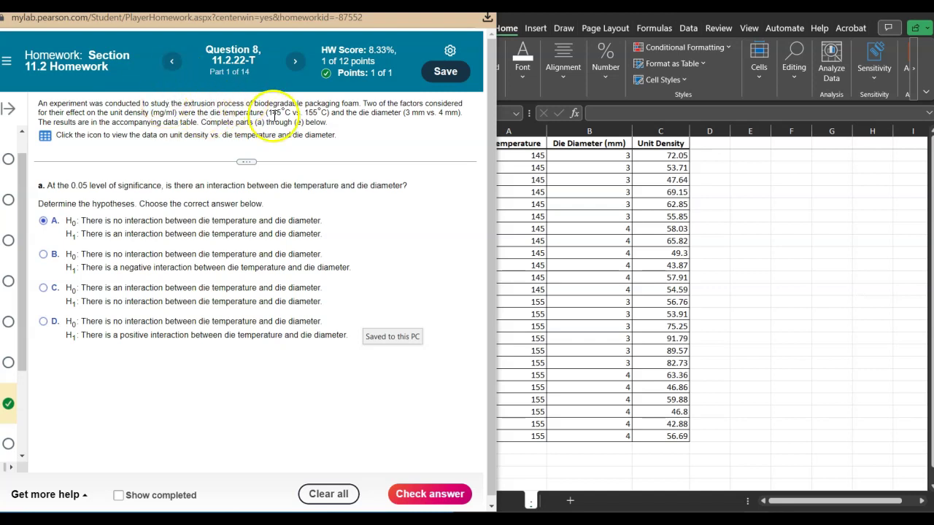
Review the problem statement's two factors, die temperature and die diameter, with their levels
{"action": "left_click_drag", "start_coordinate": [221, 113], "coordinate": [261, 113]}
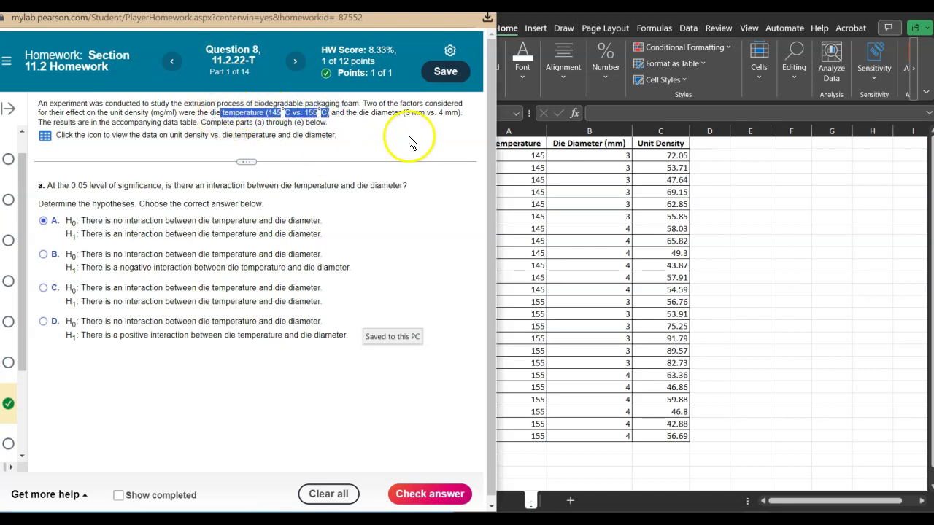
{"action": "left_click", "coordinate": [367, 111]}
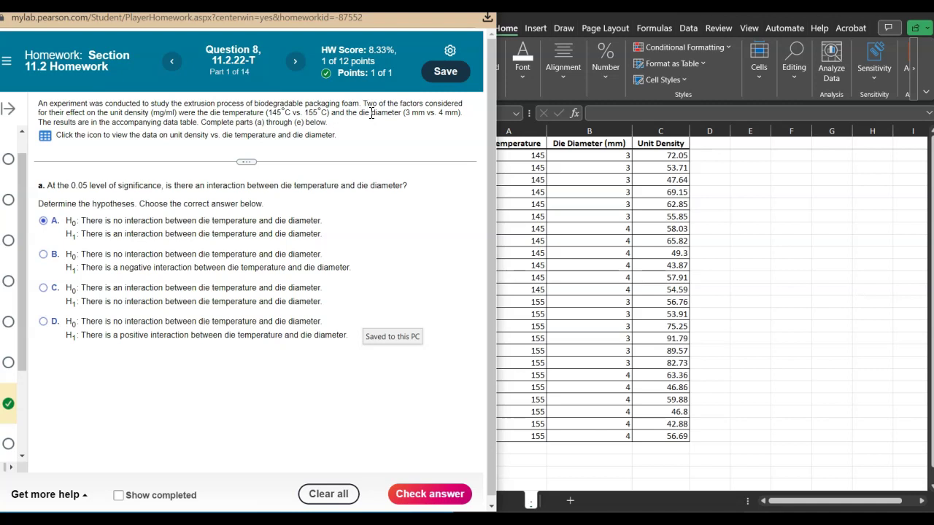
{"action": "left_click_drag", "start_coordinate": [397, 113], "coordinate": [465, 117]}
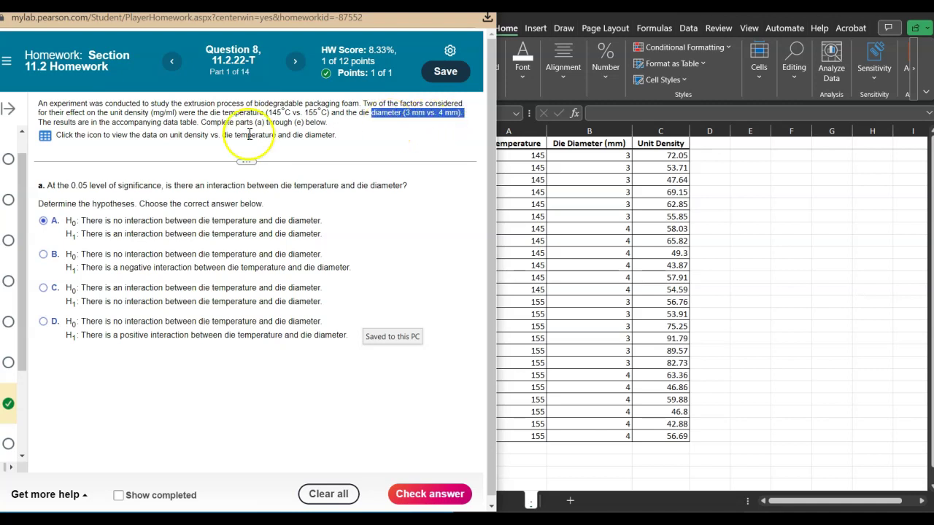
{"action": "left_click", "coordinate": [169, 117]}
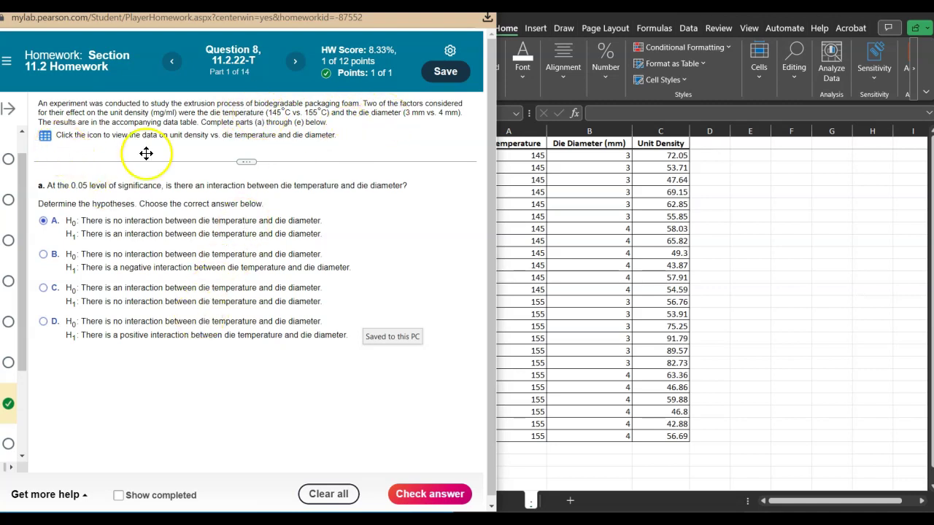
Switch to the Excel data workbook, maximize it, and copy the Die Temperature and Die Diameter (mm) headers to G1:H1
{"action": "left_click", "coordinate": [795, 289]}
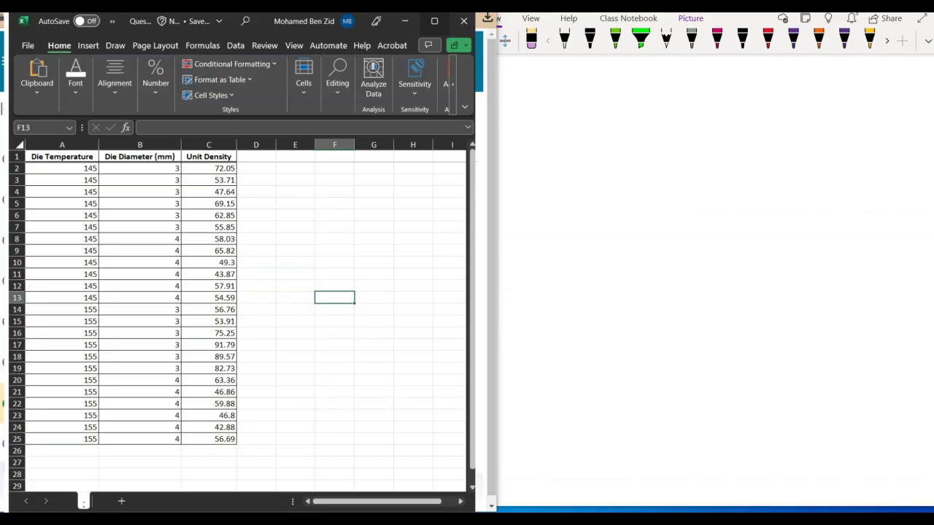
{"action": "left_click", "coordinate": [437, 19]}
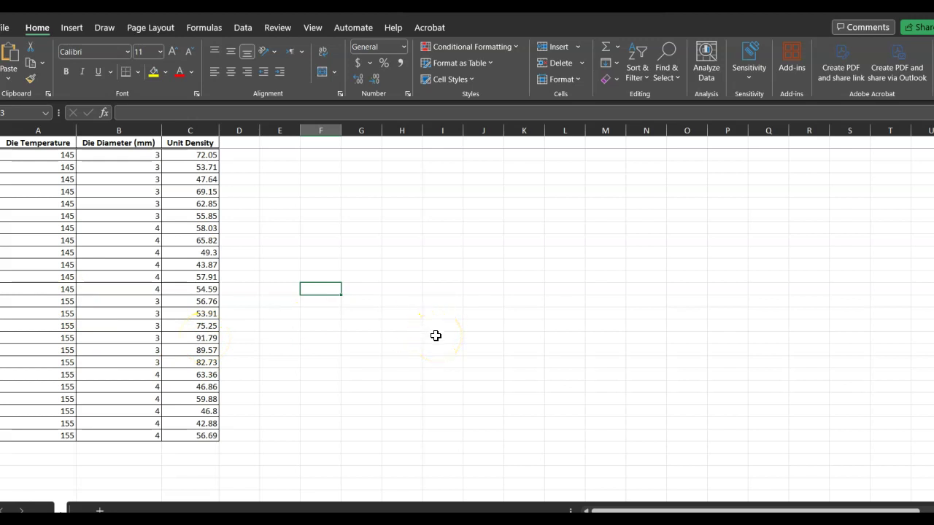
{"action": "left_click", "coordinate": [42, 144]}
{"action": "left_click_drag", "start_coordinate": [43, 144], "coordinate": [151, 142]}
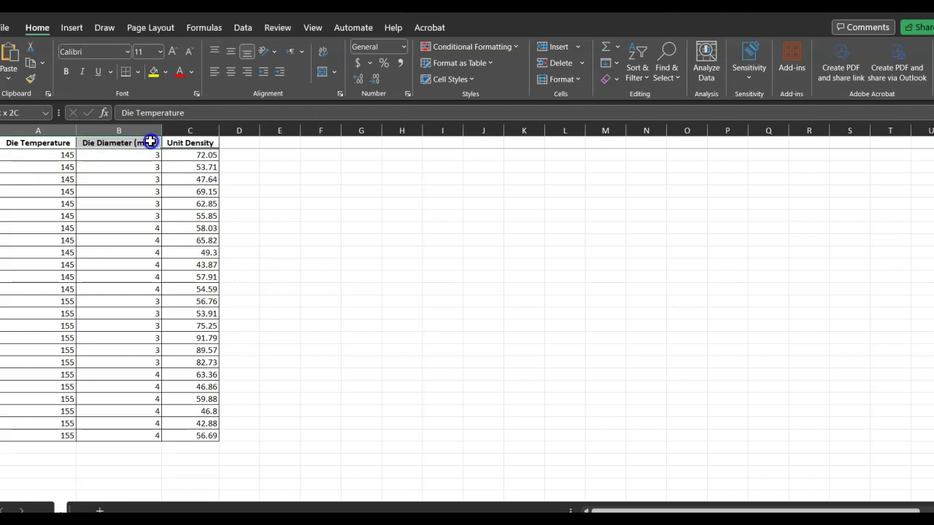
{"action": "key", "text": "ctrl+c"}
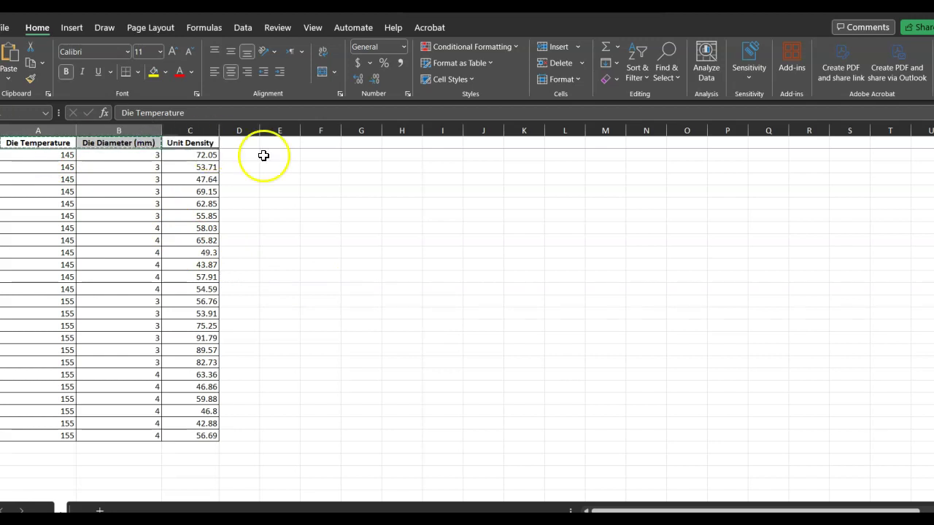
{"action": "left_click", "coordinate": [365, 146]}
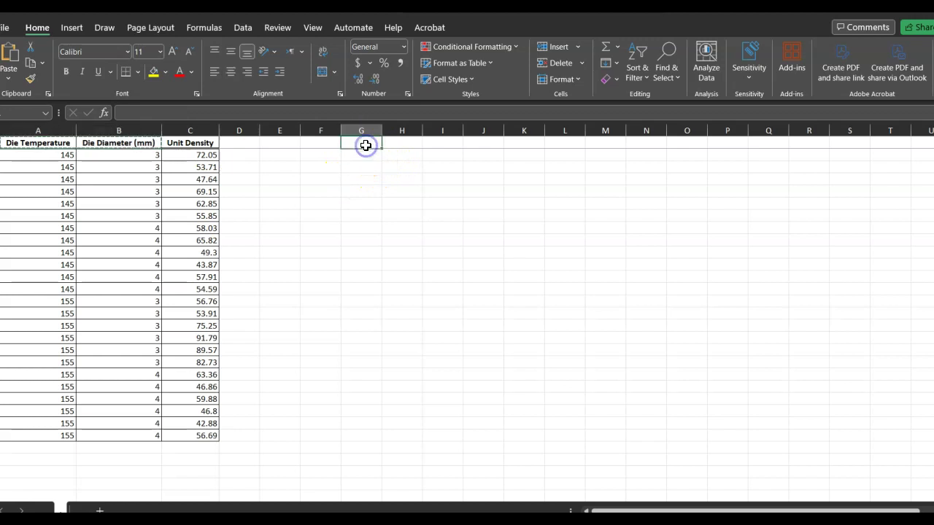
{"action": "key", "text": "ctrl+v"}
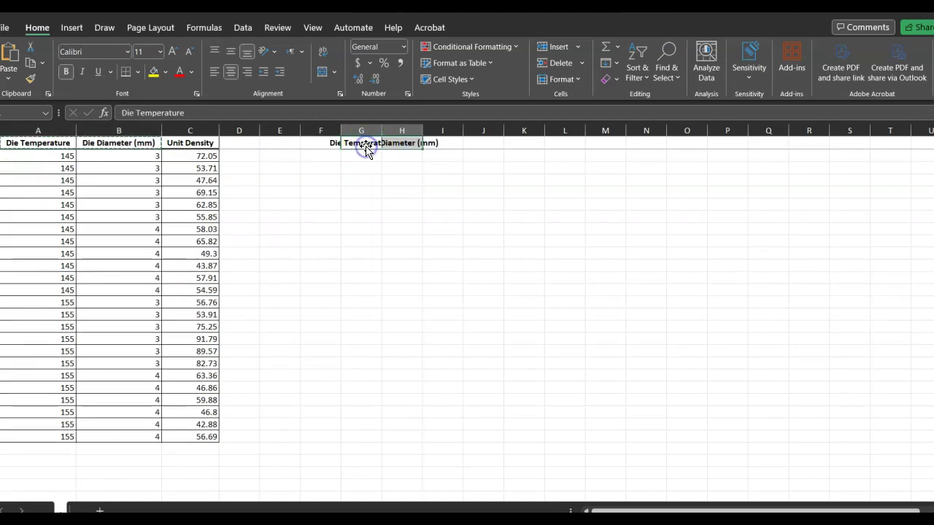
Move the copied Die Temperature label down to G2 and fill the Die Diameter (mm) header from H1 into I1
{"action": "left_click", "coordinate": [366, 145]}
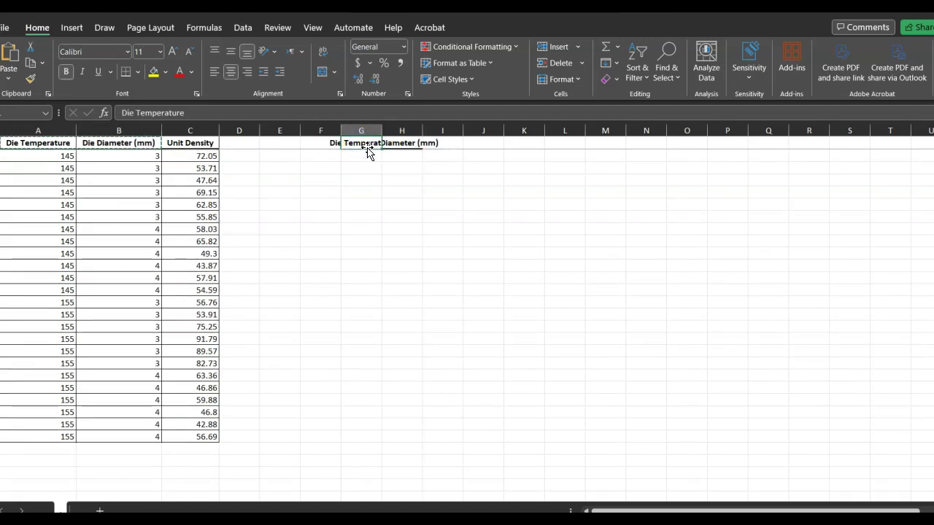
{"action": "left_click_drag", "start_coordinate": [368, 161], "coordinate": [368, 160]}
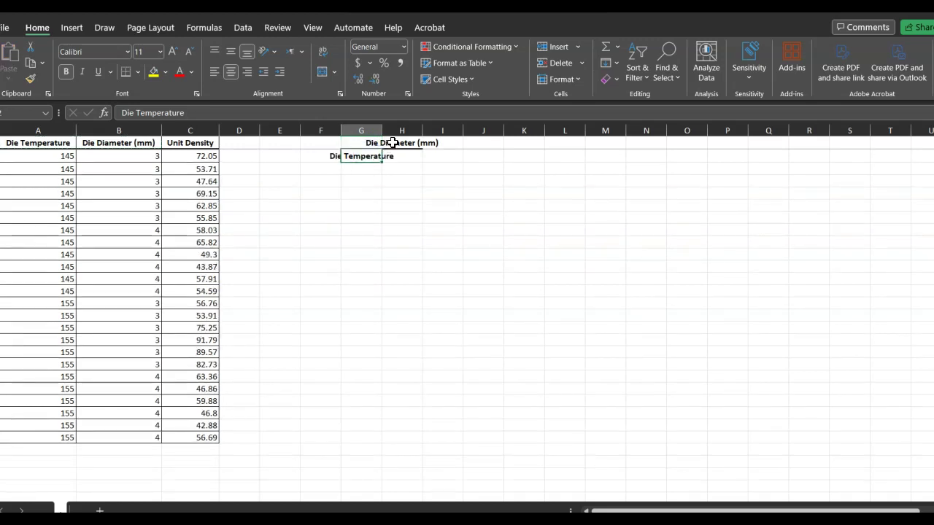
{"action": "left_click", "coordinate": [400, 143]}
{"action": "left_click_drag", "start_coordinate": [424, 146], "coordinate": [457, 148]}
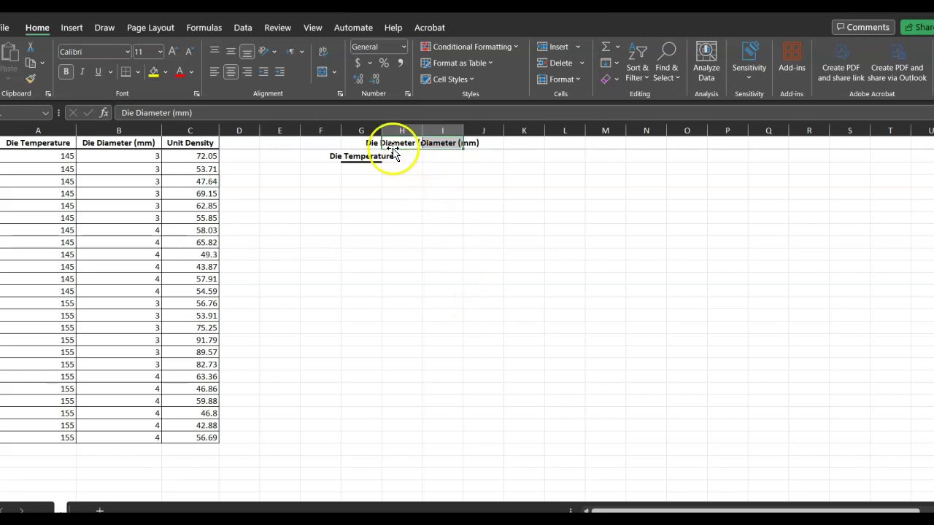
Auto-fit the widths of columns G to I to their labels
{"action": "left_click_drag", "start_coordinate": [360, 131], "coordinate": [435, 132]}
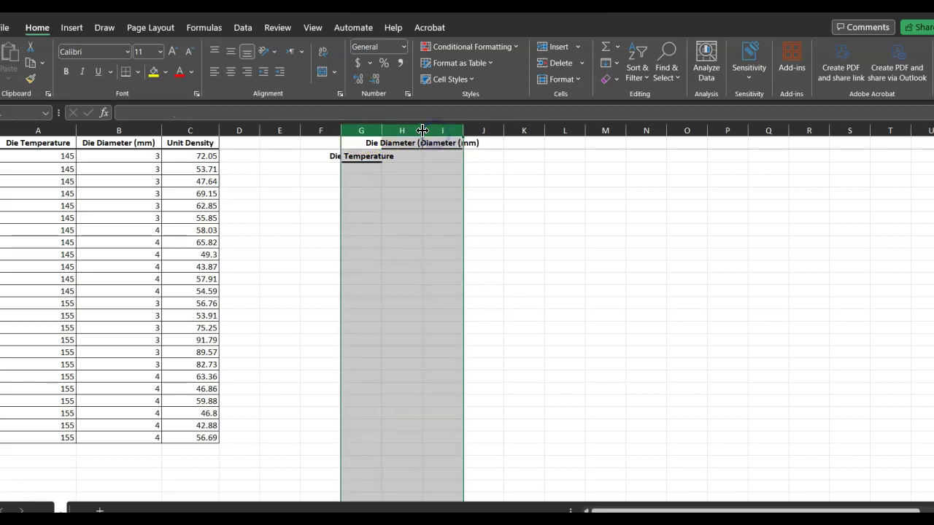
{"action": "double_click", "coordinate": [422, 130]}
{"action": "left_click", "coordinate": [592, 243]}
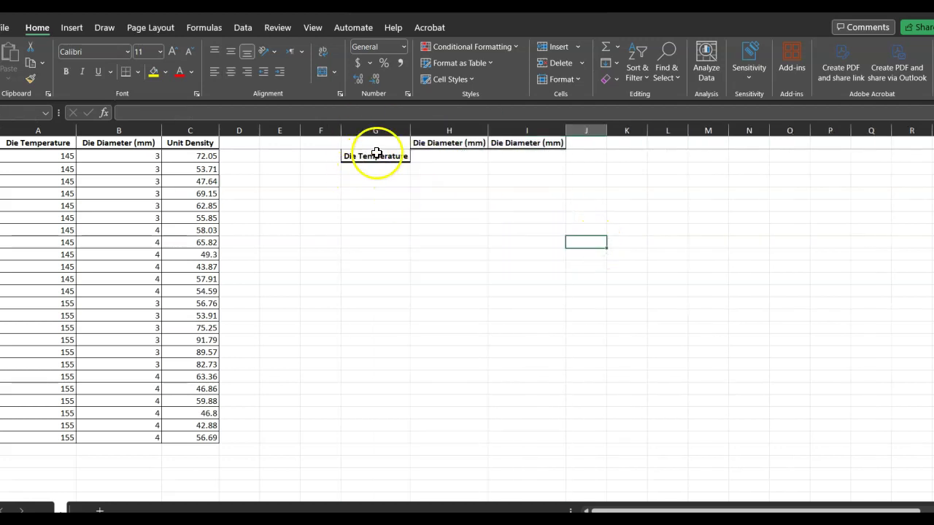
Add the factor levels to the labels: Die Temperature 145 in G2, Die Diameter (3mm) in H1 and Die Diameter (4mm) in I1
{"action": "double_click", "coordinate": [405, 156]}
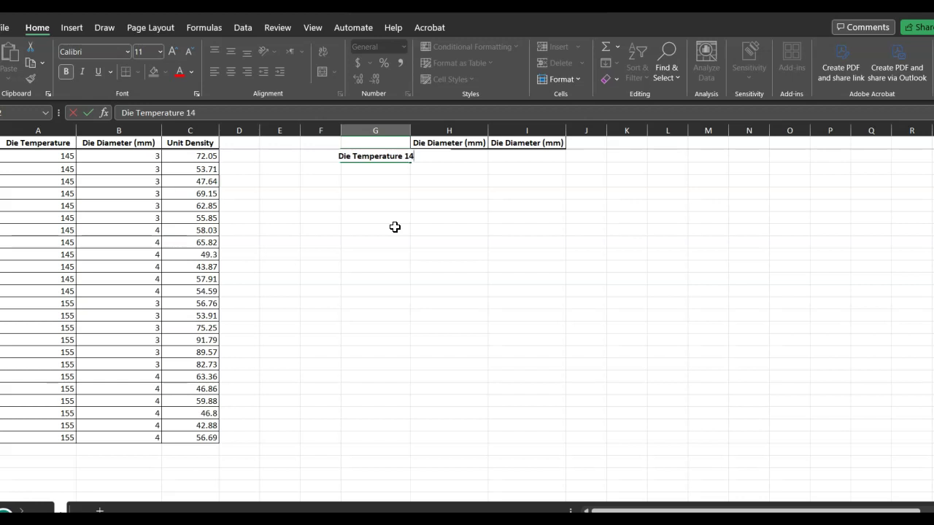
{"action": "key", "text": "Return"}
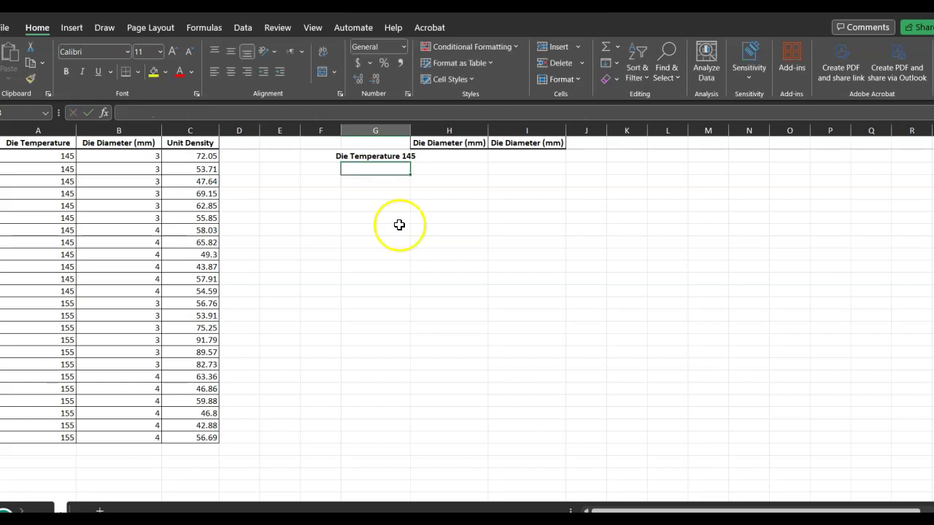
{"action": "double_click", "coordinate": [470, 144]}
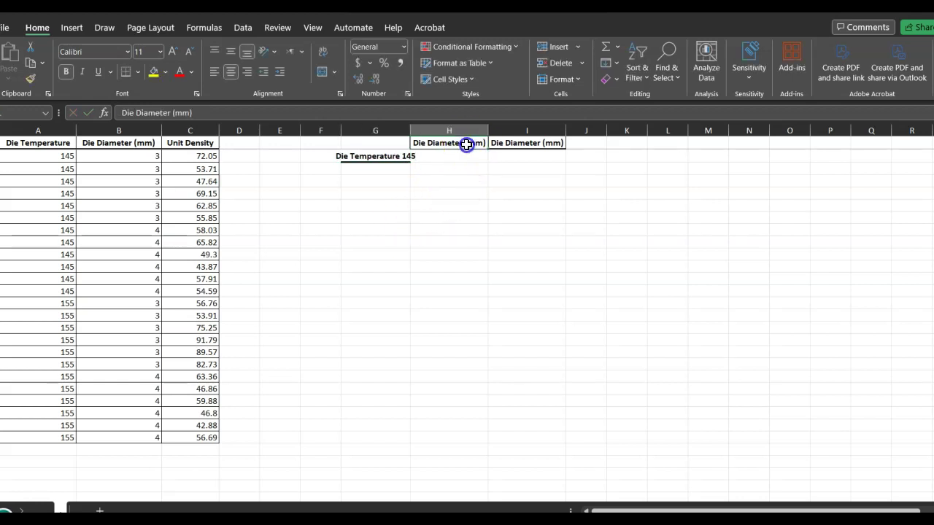
{"action": "type", "text": "3"}
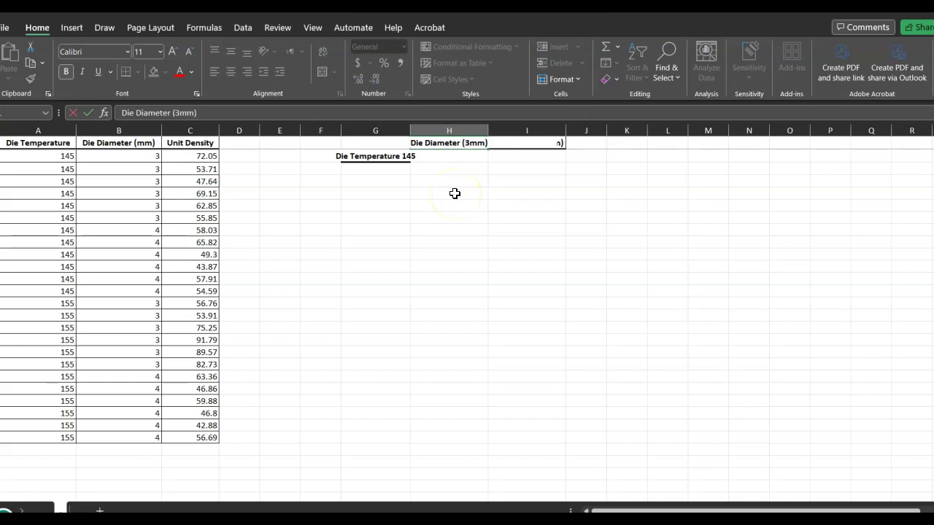
{"action": "left_click", "coordinate": [551, 204]}
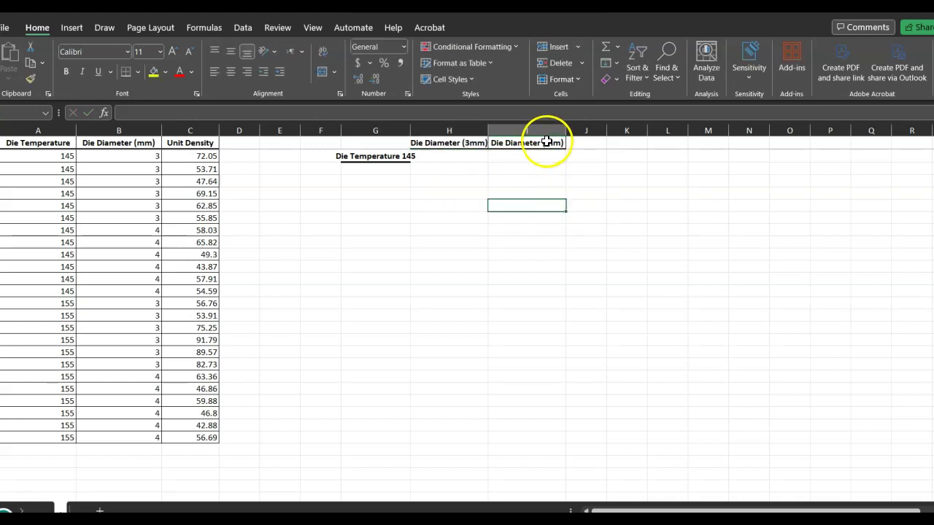
{"action": "double_click", "coordinate": [546, 143]}
{"action": "type", "text": "4"}
{"action": "left_click", "coordinate": [582, 216]}
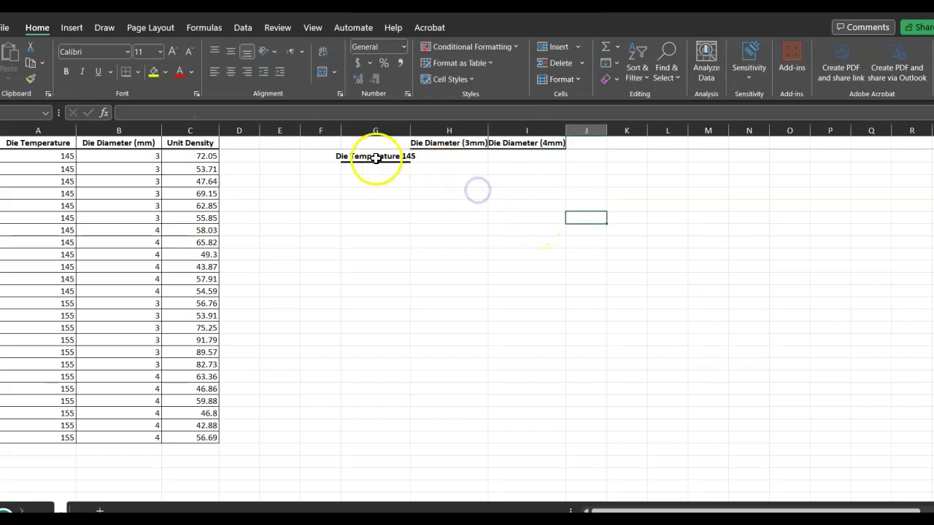
Widen columns G to I together so the extended labels fit inside their cells
{"action": "left_click", "coordinate": [367, 131]}
{"action": "left_click_drag", "start_coordinate": [367, 130], "coordinate": [552, 130]}
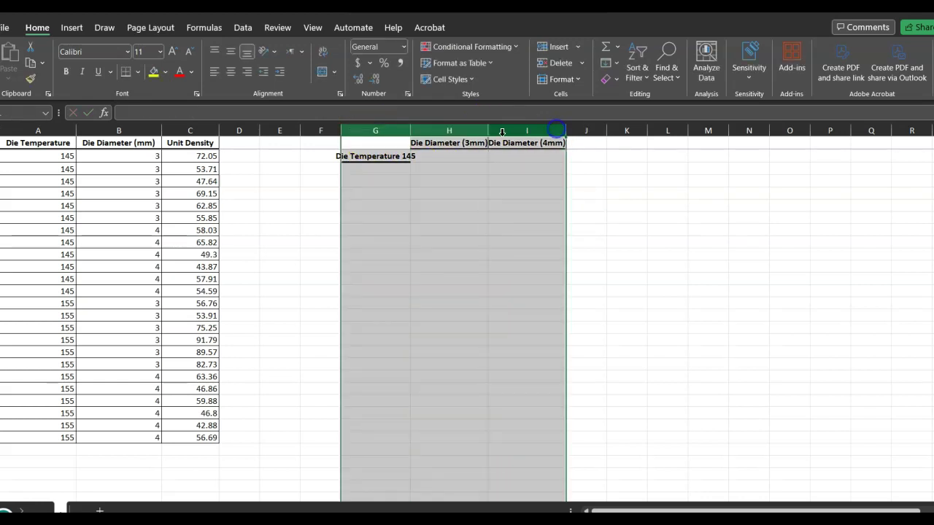
{"action": "left_click_drag", "start_coordinate": [489, 130], "coordinate": [509, 129]}
{"action": "left_click", "coordinate": [690, 228]}
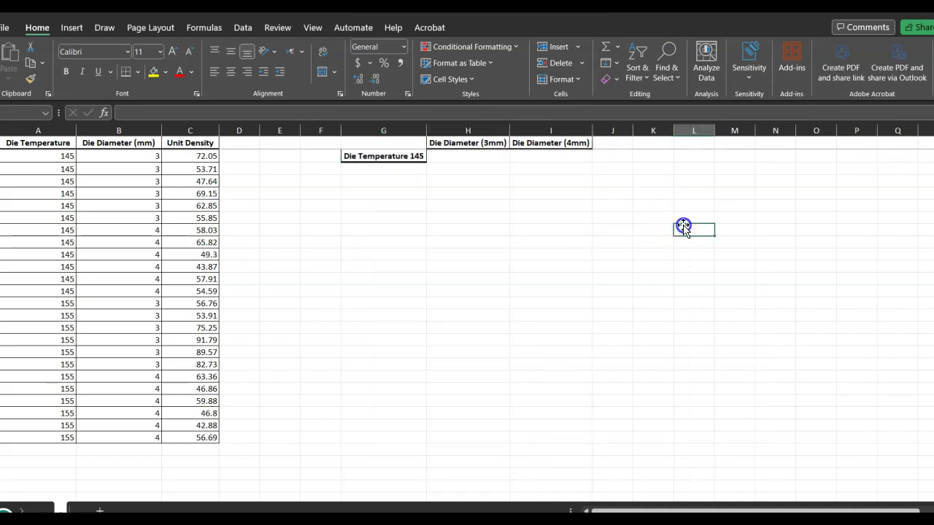
Copy the Die Temperature 145 label to G8, leaving room for six replicates, and change the copy to Die Temperature 155
{"action": "left_click_drag", "start_coordinate": [147, 155], "coordinate": [153, 218]}
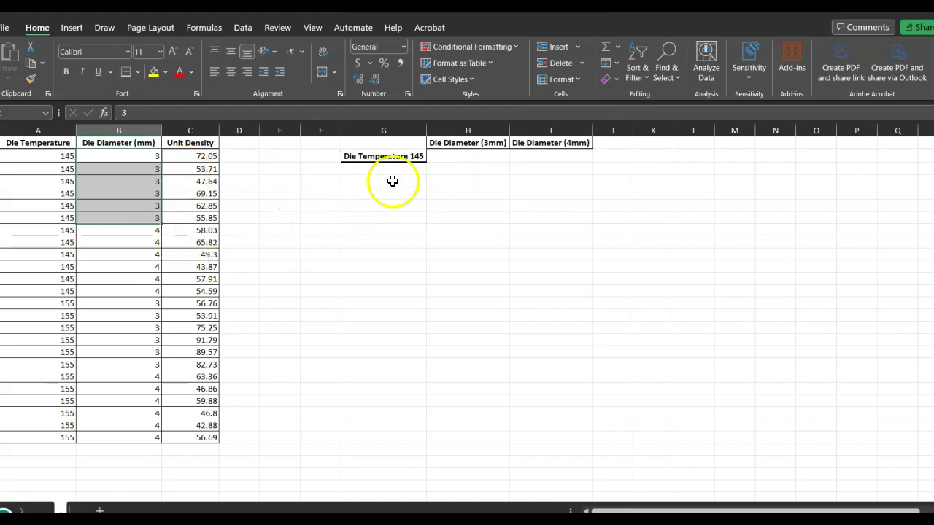
{"action": "left_click", "coordinate": [380, 157]}
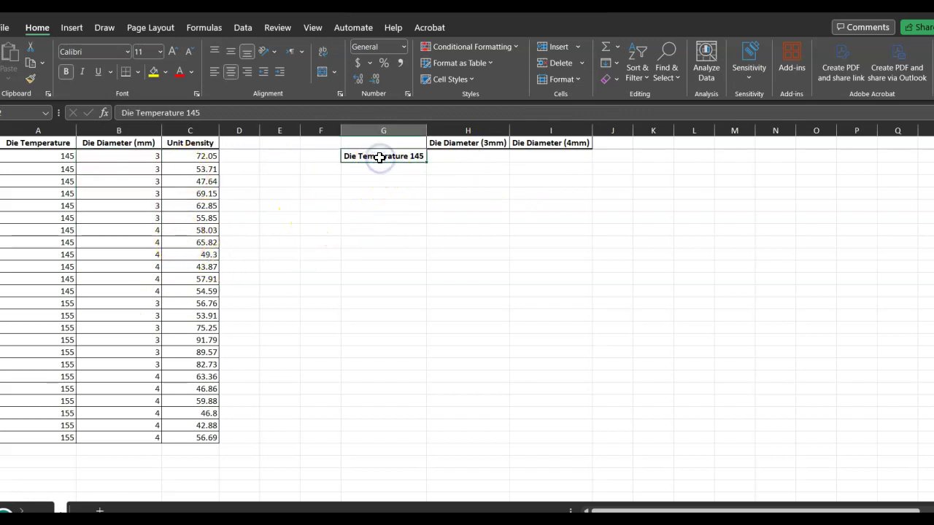
{"action": "key", "text": "ctrl+c"}
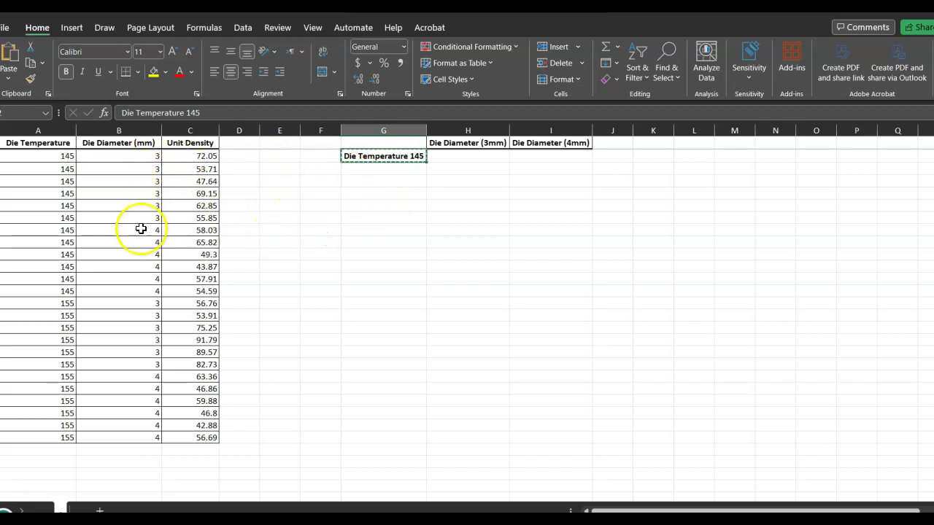
{"action": "left_click", "coordinate": [367, 230]}
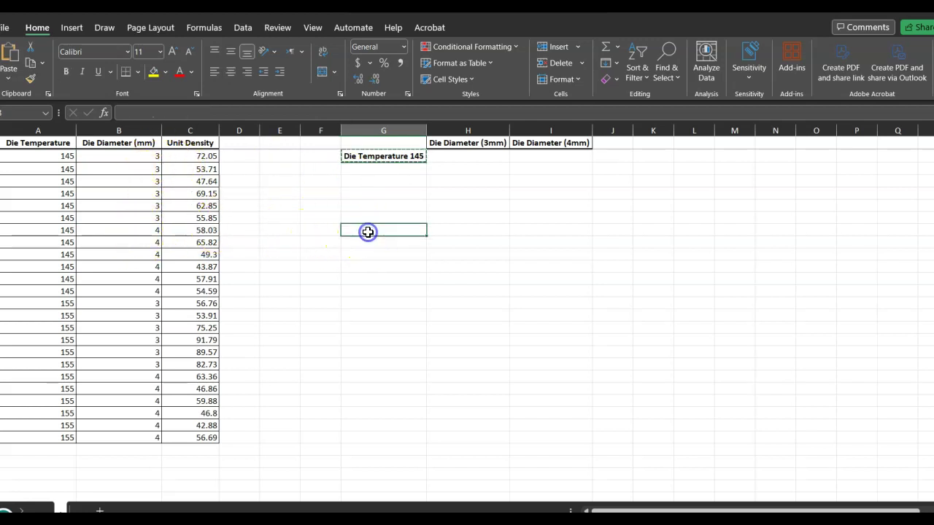
{"action": "key", "text": "ctrl+v"}
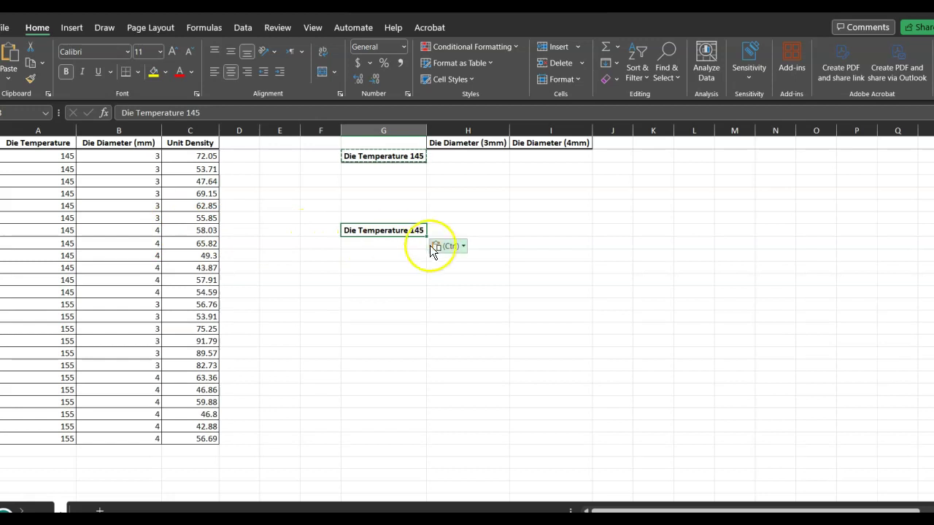
{"action": "double_click", "coordinate": [418, 230]}
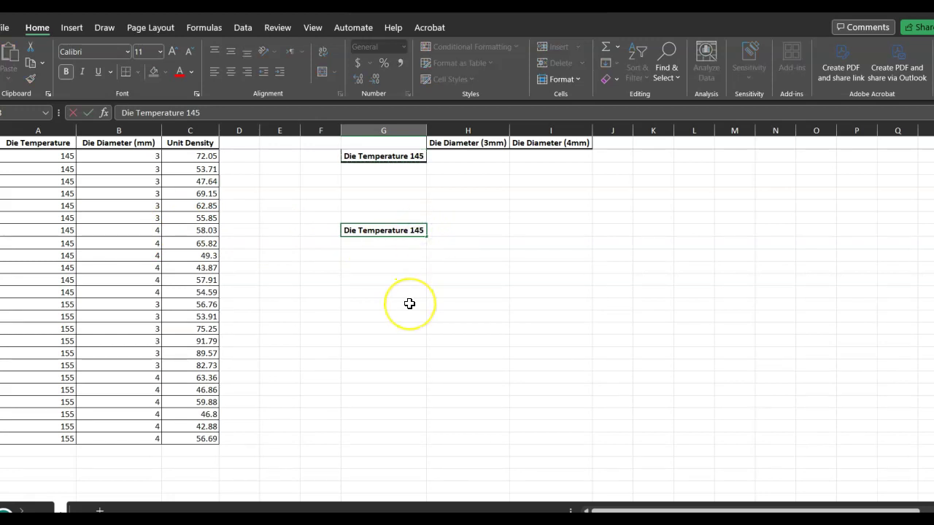
{"action": "left_click", "coordinate": [476, 304]}
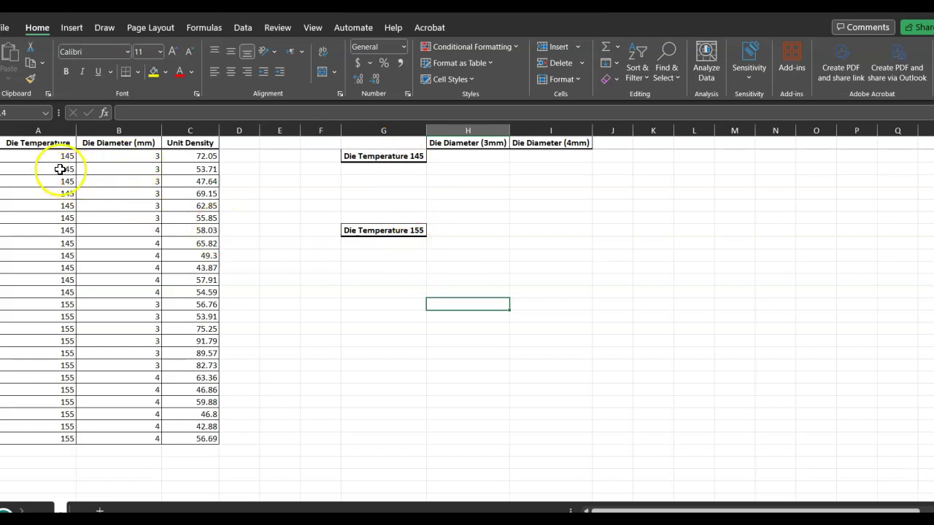
Move the temperature 145 unit densities into the new table: the 3 mm values to H2:H7 and the 4 mm values to I2:I7
{"action": "left_click_drag", "start_coordinate": [60, 156], "coordinate": [56, 212]}
{"action": "left_click_drag", "start_coordinate": [148, 157], "coordinate": [146, 218]}
{"action": "left_click_drag", "start_coordinate": [209, 157], "coordinate": [207, 218]}
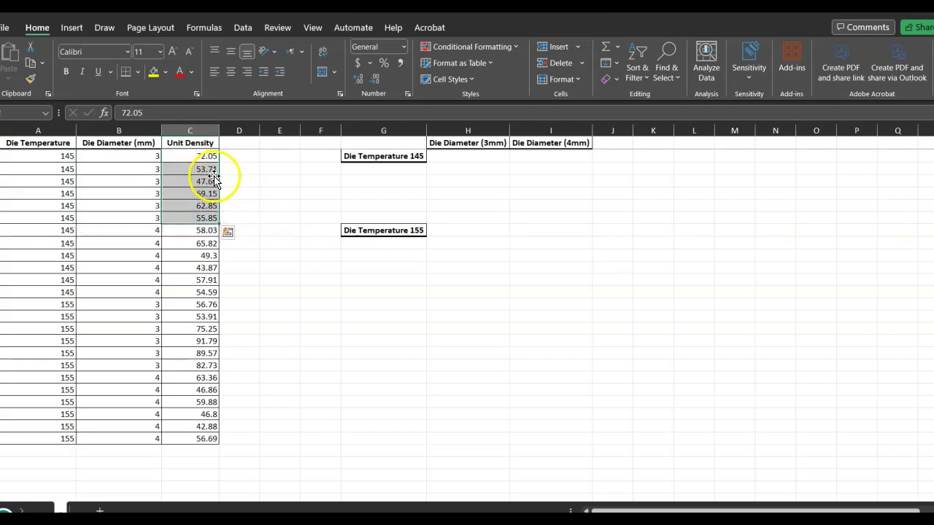
{"action": "left_click_drag", "start_coordinate": [218, 178], "coordinate": [347, 199]}
{"action": "left_click_drag", "start_coordinate": [420, 196], "coordinate": [442, 185]}
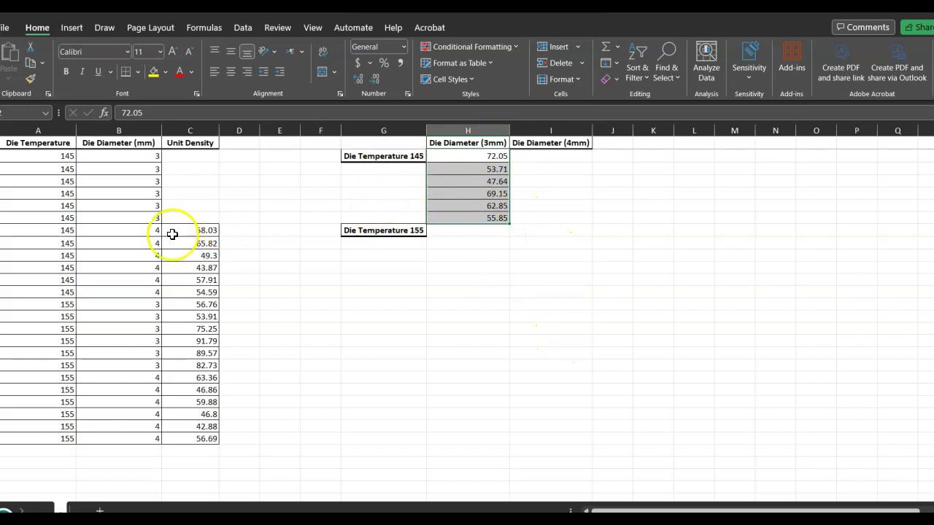
{"action": "left_click_drag", "start_coordinate": [202, 230], "coordinate": [210, 295]}
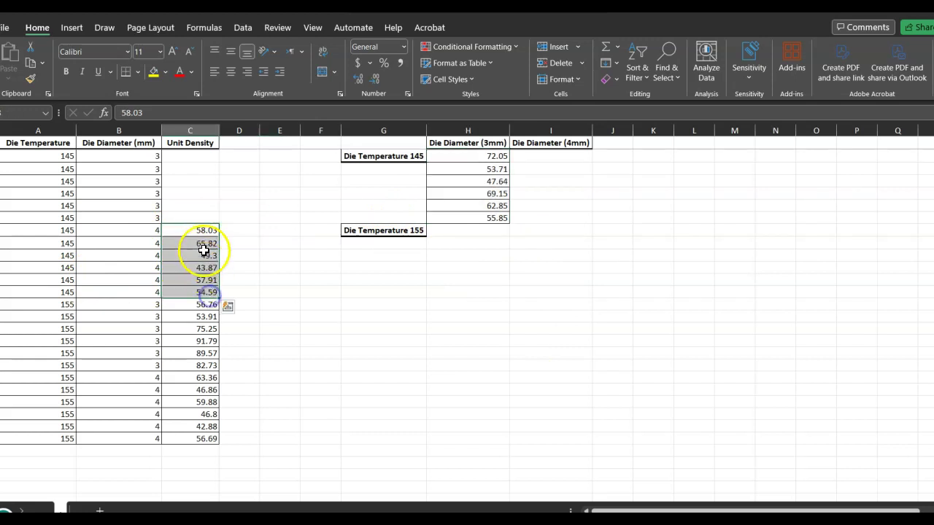
{"action": "left_click_drag", "start_coordinate": [197, 227], "coordinate": [536, 159]}
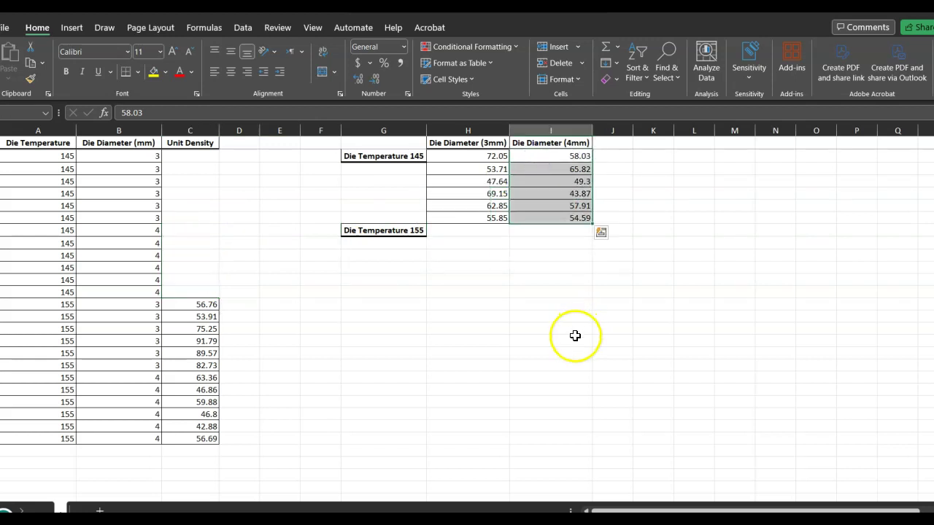
Move the temperature 155 unit densities into the new table: the 3 mm values to H8:H13 and the 4 mm values to I8:I13
{"action": "left_click", "coordinate": [186, 304]}
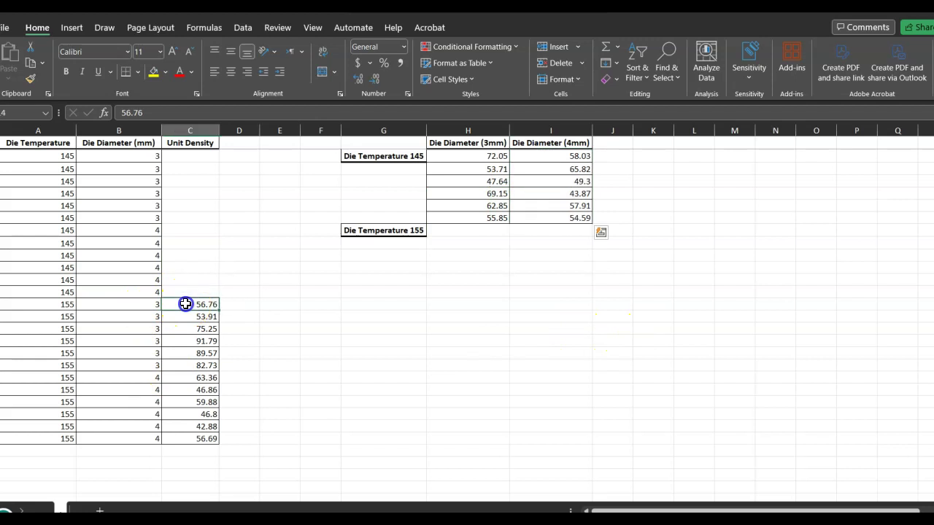
{"action": "left_click_drag", "start_coordinate": [185, 309], "coordinate": [186, 366]}
{"action": "left_click_drag", "start_coordinate": [193, 299], "coordinate": [466, 233]}
{"action": "left_click_drag", "start_coordinate": [191, 377], "coordinate": [186, 442]}
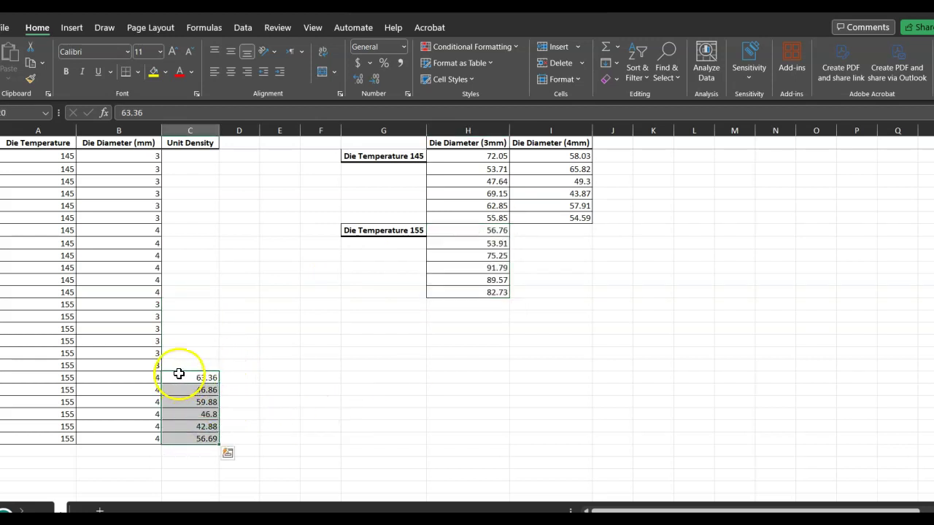
{"action": "left_click_drag", "start_coordinate": [179, 375], "coordinate": [540, 232]}
{"action": "left_click", "coordinate": [540, 377]}
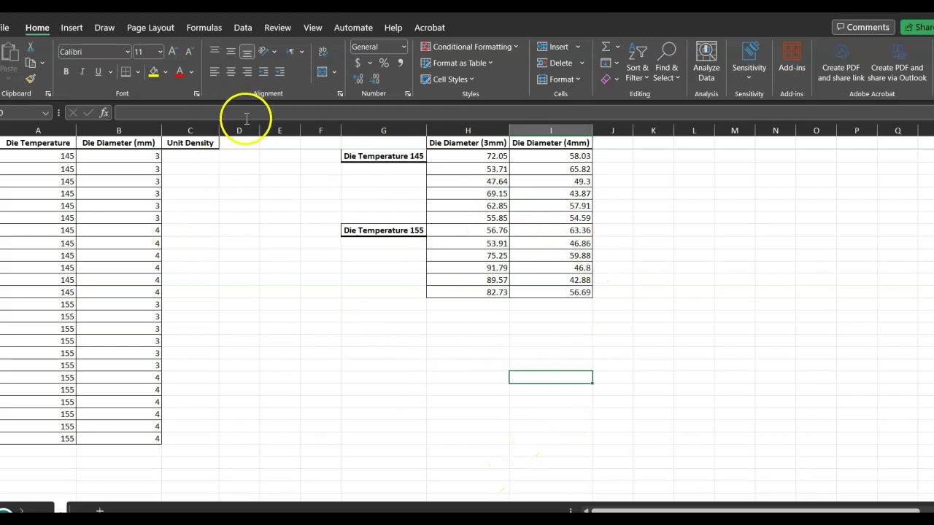
Delete columns A to D, which hold the original data layout, so that only the two-factor table remains
{"action": "left_click_drag", "start_coordinate": [246, 129], "coordinate": [51, 130]}
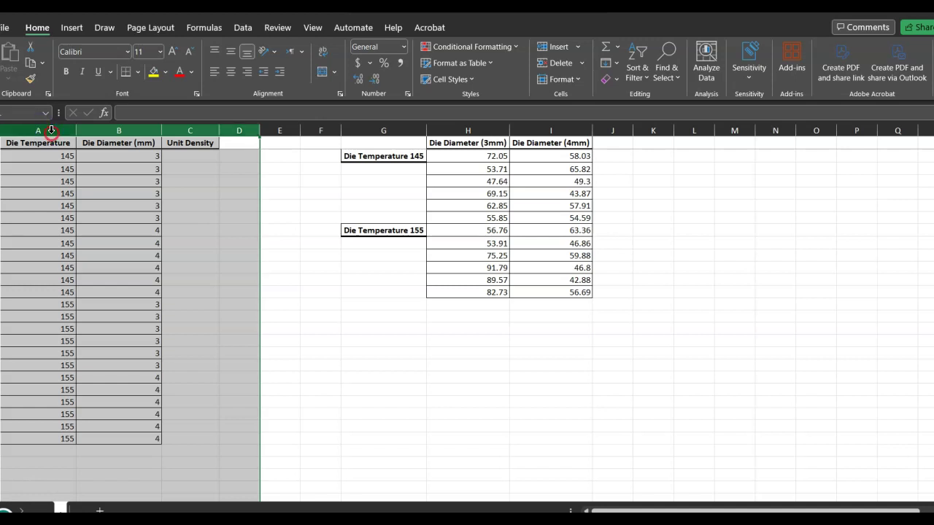
{"action": "right_click", "coordinate": [51, 130]}
{"action": "left_click", "coordinate": [109, 278]}
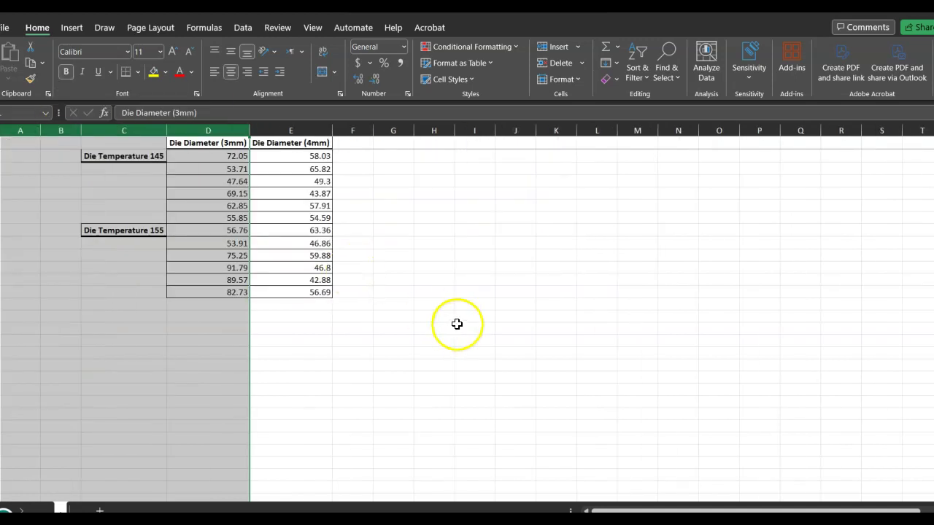
{"action": "left_click", "coordinate": [455, 327]}
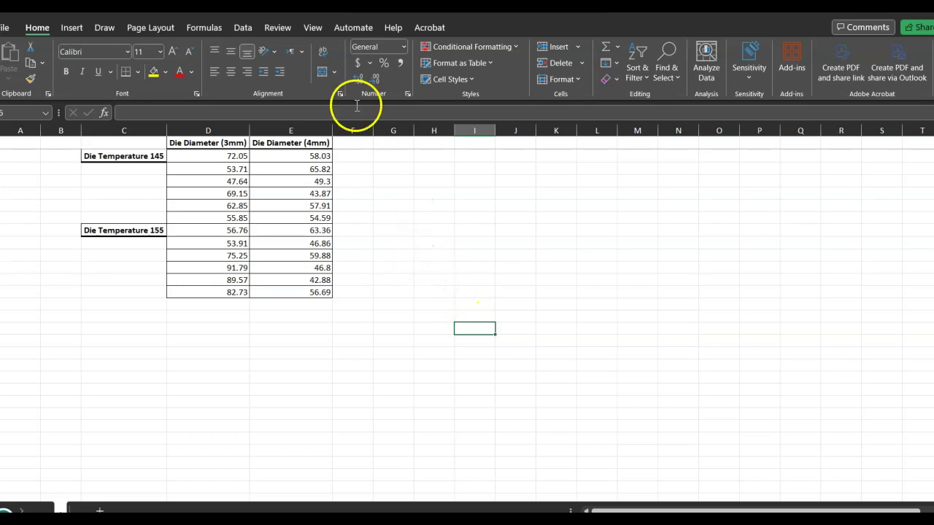
Start the Anova: Two-Factor With Replication analysis with C1:E13, including the labels, as its input range
{"action": "left_click", "coordinate": [239, 27]}
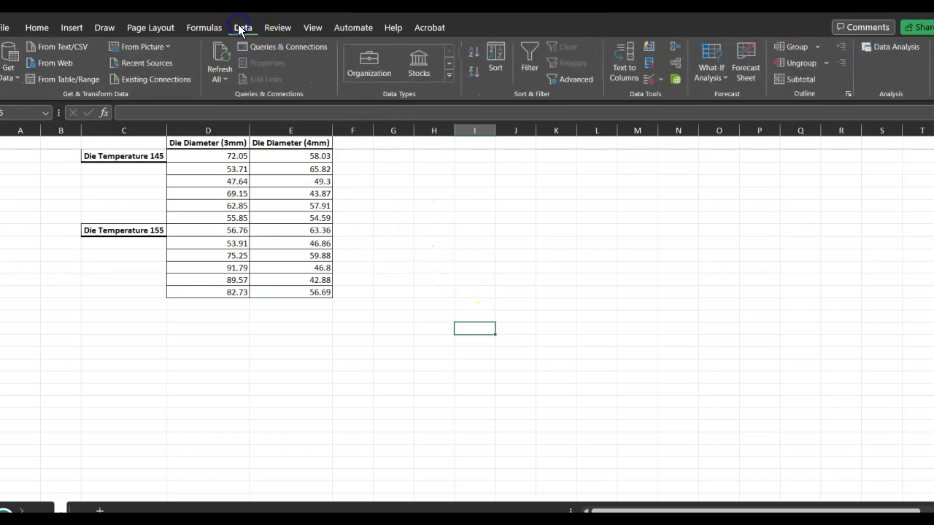
{"action": "left_click", "coordinate": [878, 51]}
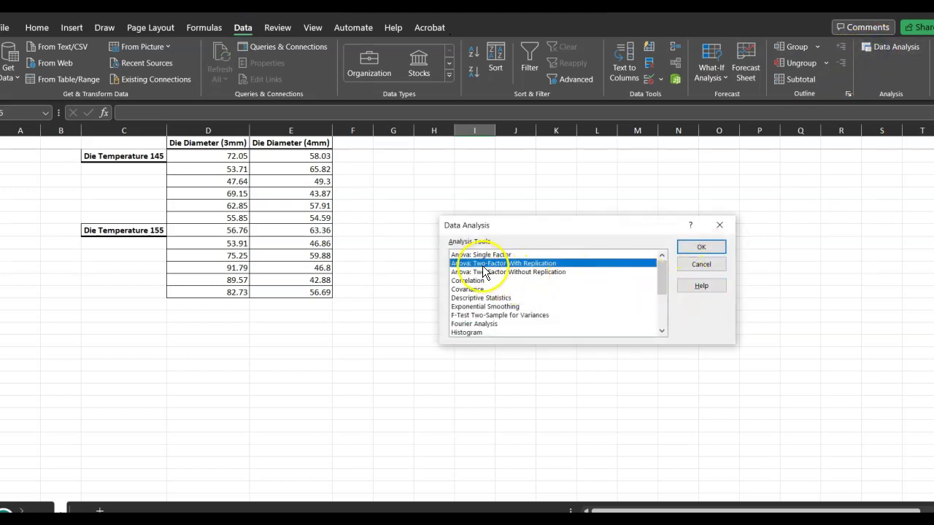
{"action": "left_click", "coordinate": [522, 264]}
{"action": "left_click", "coordinate": [703, 249]}
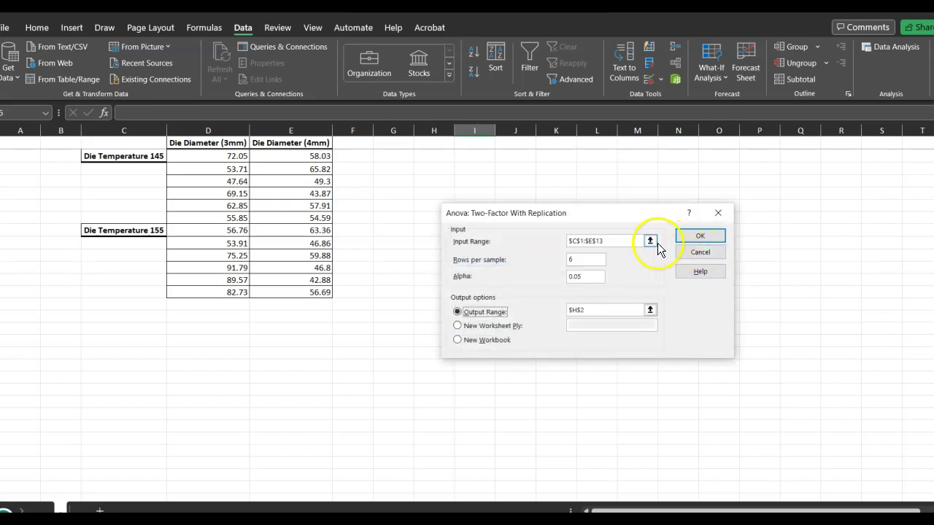
{"action": "left_click", "coordinate": [650, 242]}
{"action": "left_click_drag", "start_coordinate": [118, 140], "coordinate": [298, 288]}
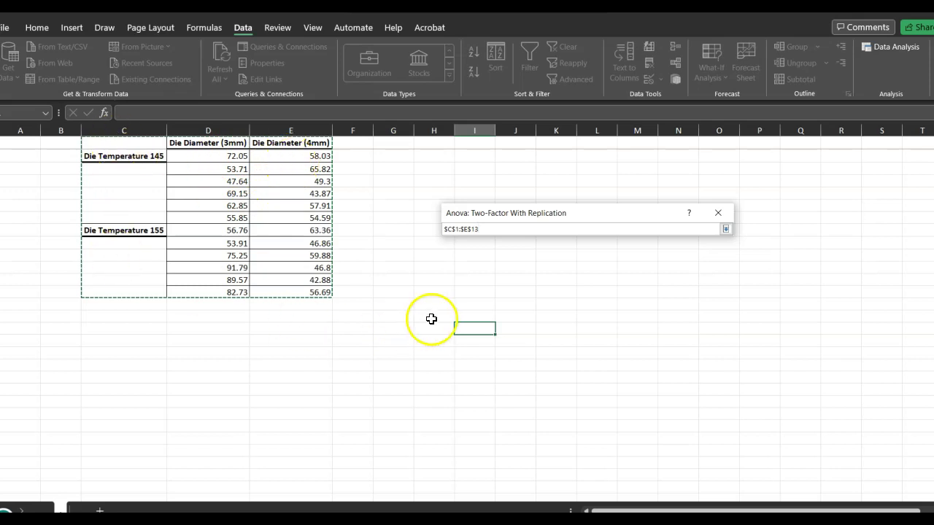
{"action": "left_click", "coordinate": [728, 228]}
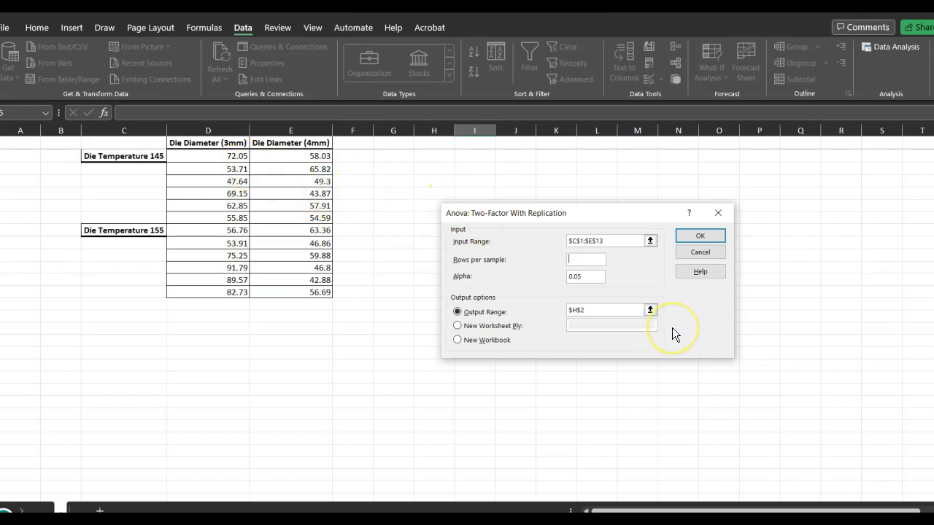
Set 6 rows per sample and output range H2, keep alpha at 0.05, and run the two-factor ANOVA
{"action": "type", "text": "6"}
{"action": "left_click", "coordinate": [649, 310]}
{"action": "left_click", "coordinate": [436, 157]}
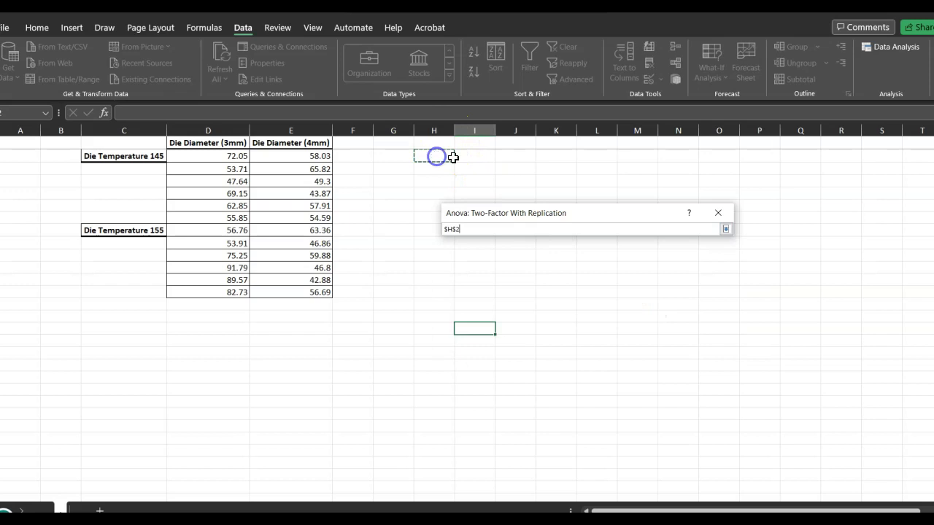
{"action": "left_click", "coordinate": [725, 229]}
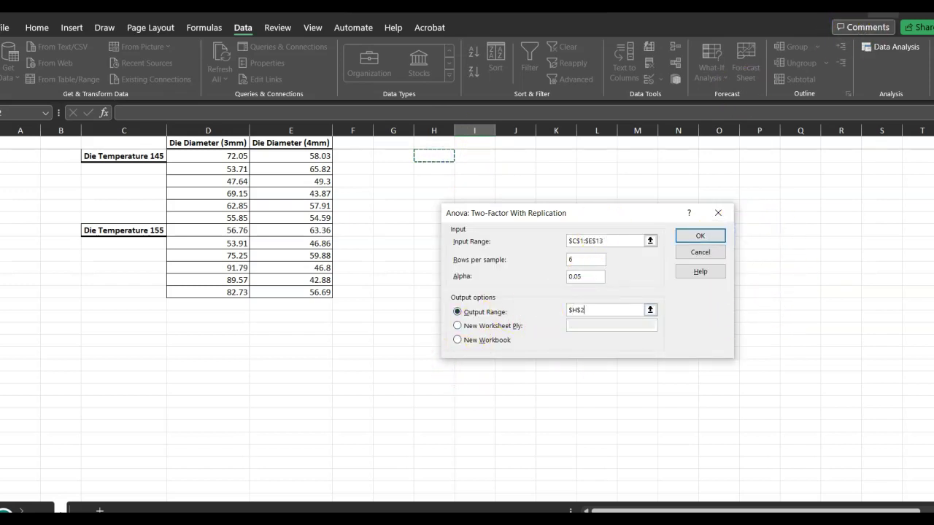
{"action": "left_click", "coordinate": [914, 13]}
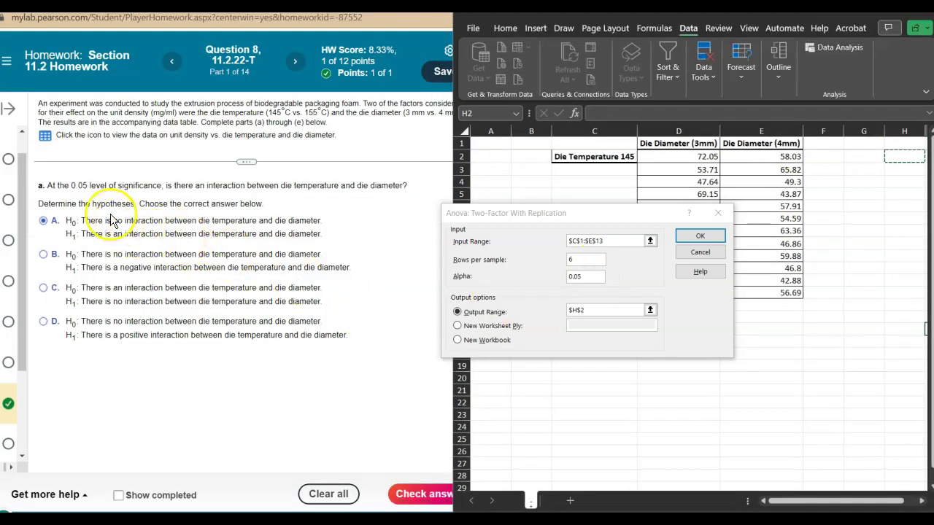
{"action": "left_click", "coordinate": [698, 240]}
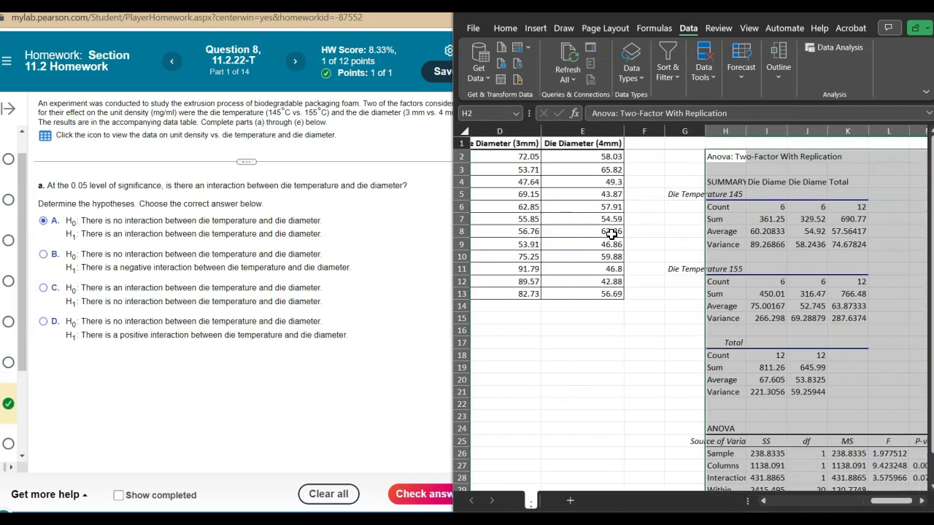
Autofit the ANOVA output columns from G onward so their labels and values are fully readable
{"action": "left_click_drag", "start_coordinate": [686, 131], "coordinate": [778, 156]}
{"action": "double_click", "coordinate": [796, 131]}
{"action": "left_click", "coordinate": [652, 383]}
{"action": "scroll", "coordinate": [679, 385], "scroll_direction": "down", "scroll_amount": 6}
{"action": "scroll", "coordinate": [696, 385], "scroll_direction": "down", "scroll_amount": 2}
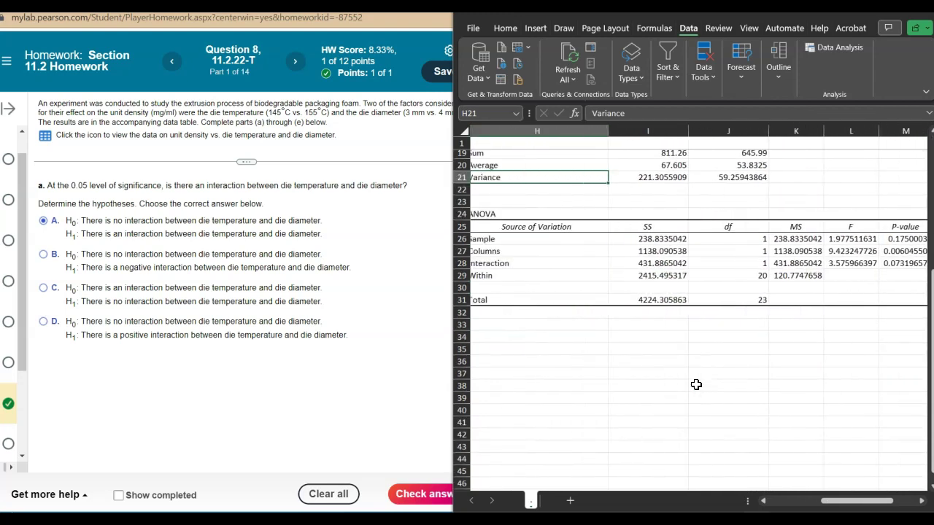
{"action": "scroll", "coordinate": [696, 385], "scroll_direction": "down", "scroll_amount": 1}
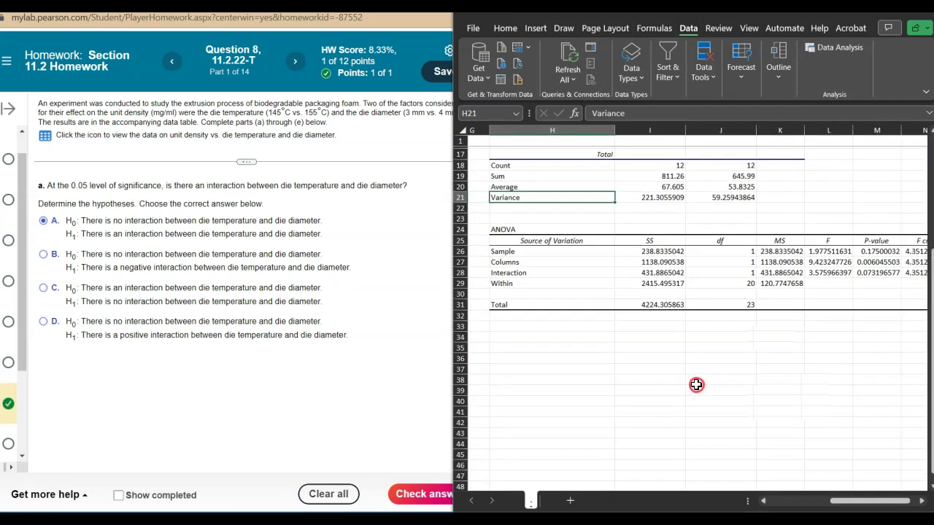
Shade the ANOVA summary table H24:N31, from its title to the Total row, with a light gray fill
{"action": "right_click", "coordinate": [697, 385]}
{"action": "left_click", "coordinate": [536, 260]}
{"action": "left_click_drag", "start_coordinate": [502, 231], "coordinate": [780, 309]}
{"action": "left_click", "coordinate": [504, 28]}
{"action": "left_click", "coordinate": [526, 80]}
{"action": "left_click", "coordinate": [616, 133]}
{"action": "left_click", "coordinate": [609, 187]}
{"action": "left_click", "coordinate": [754, 400]}
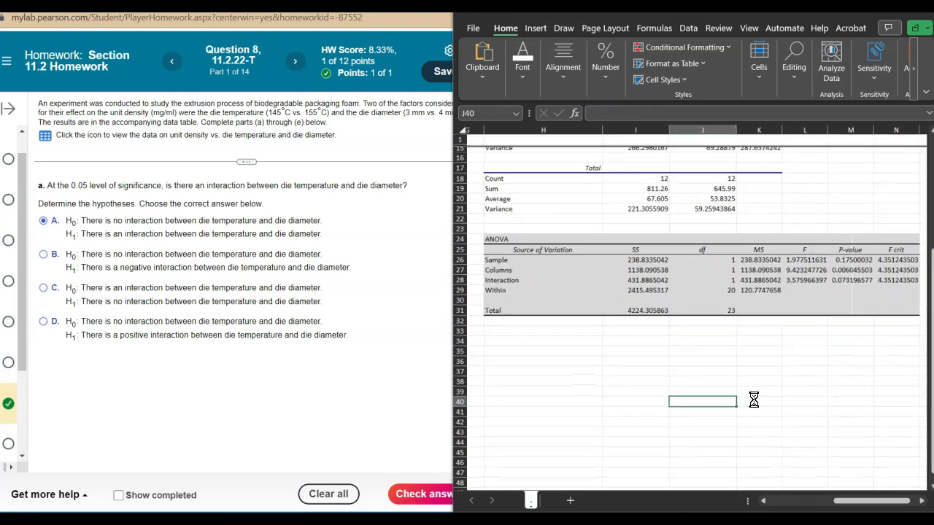
{"action": "left_click", "coordinate": [672, 364]}
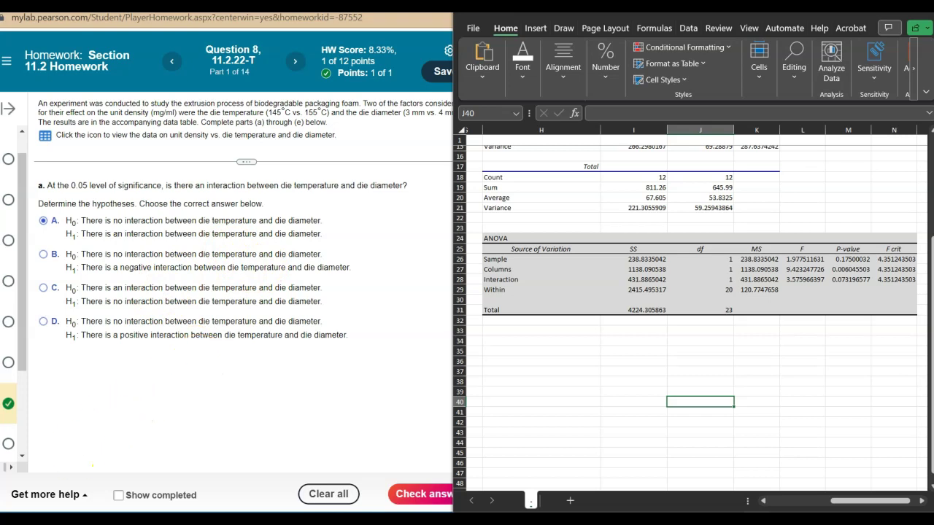
Switch to the OneNote notes and handwrite in red "No Interaction" beside H0 and "There is an Interaction" beside H1, with arrows to the hypothesis symbols
{"action": "key", "text": "alt+Tab"}
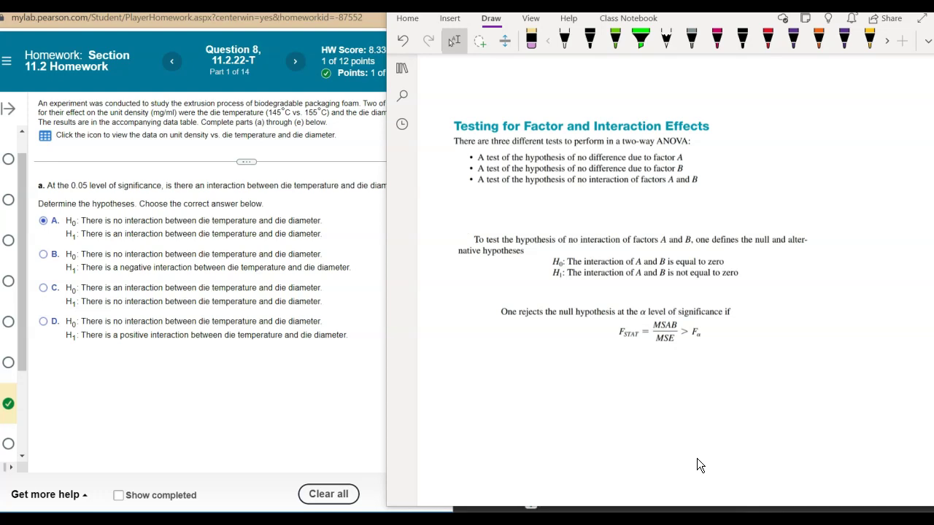
{"action": "left_click", "coordinate": [768, 40]}
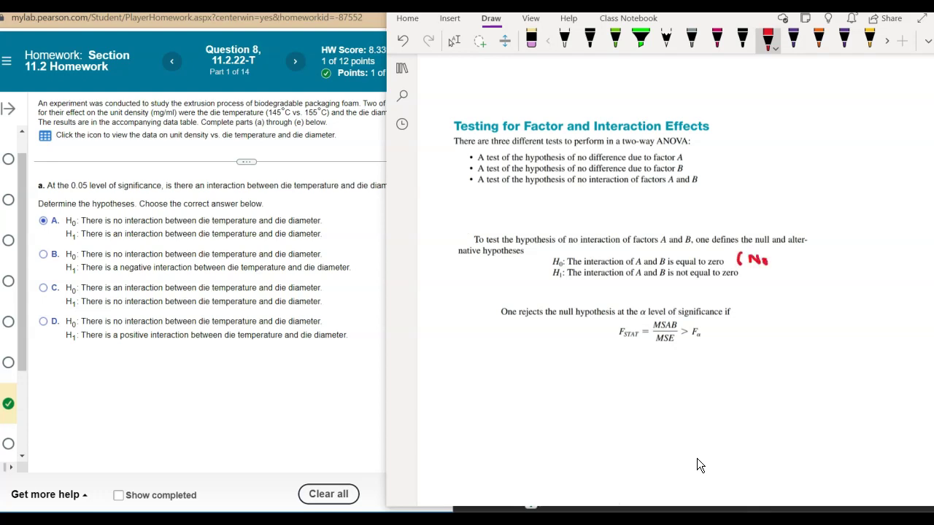
{"action": "left_click_drag", "start_coordinate": [781, 257], "coordinate": [785, 264]}
{"action": "left_click_drag", "start_coordinate": [790, 258], "coordinate": [799, 264]}
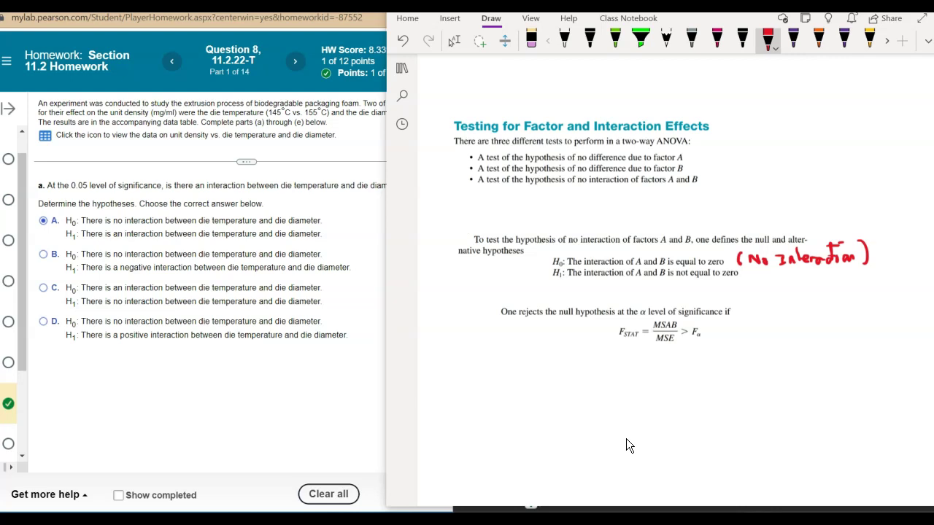
{"action": "left_click_drag", "start_coordinate": [797, 270], "coordinate": [916, 271]}
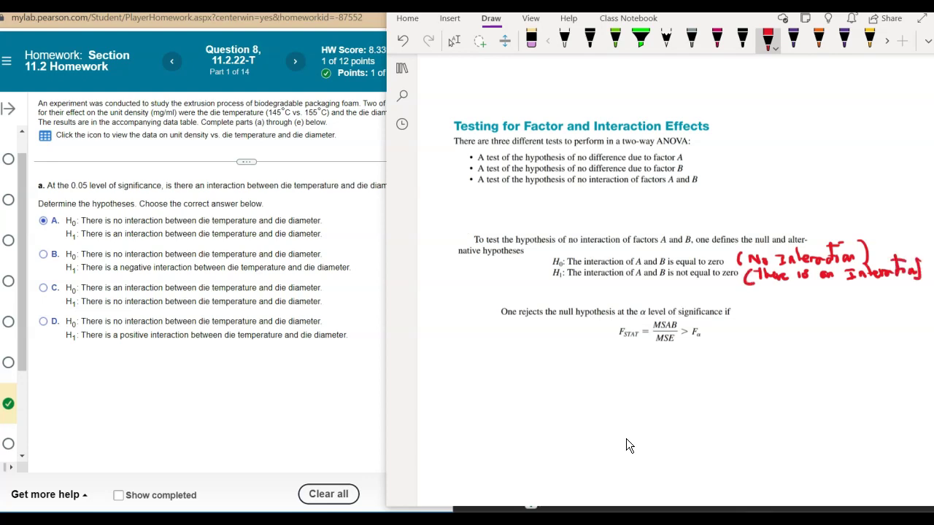
{"action": "scroll", "coordinate": [626, 438], "scroll_direction": "right", "scroll_amount": 1}
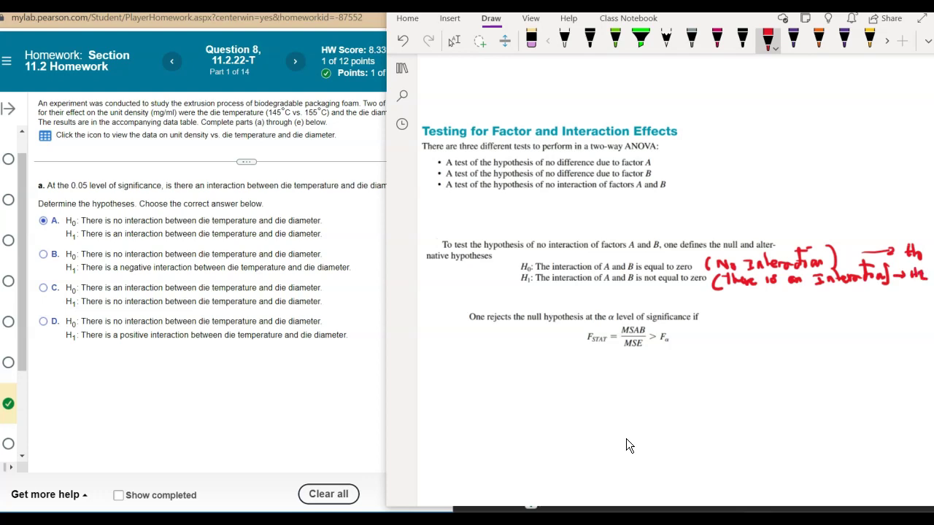
{"action": "left_click", "coordinate": [453, 40]}
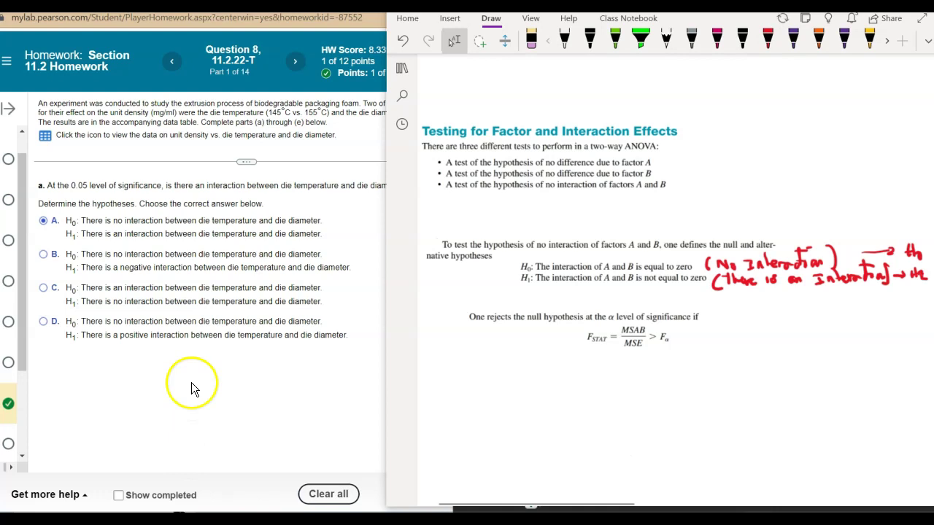
In the MyLab homework, highlight "negative" in option B and "positive" in option D, and submit hypothesis answer A for checking
{"action": "left_click", "coordinate": [170, 394]}
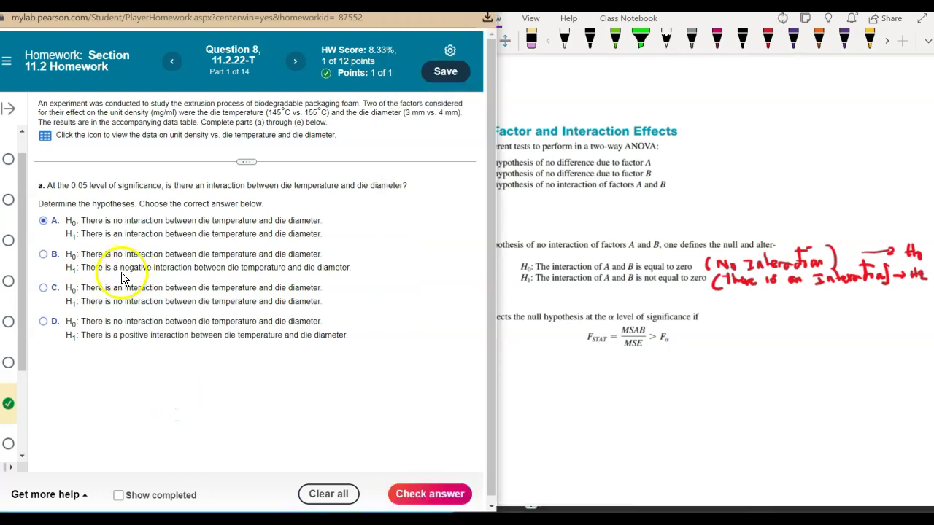
{"action": "left_click_drag", "start_coordinate": [119, 269], "coordinate": [152, 269]}
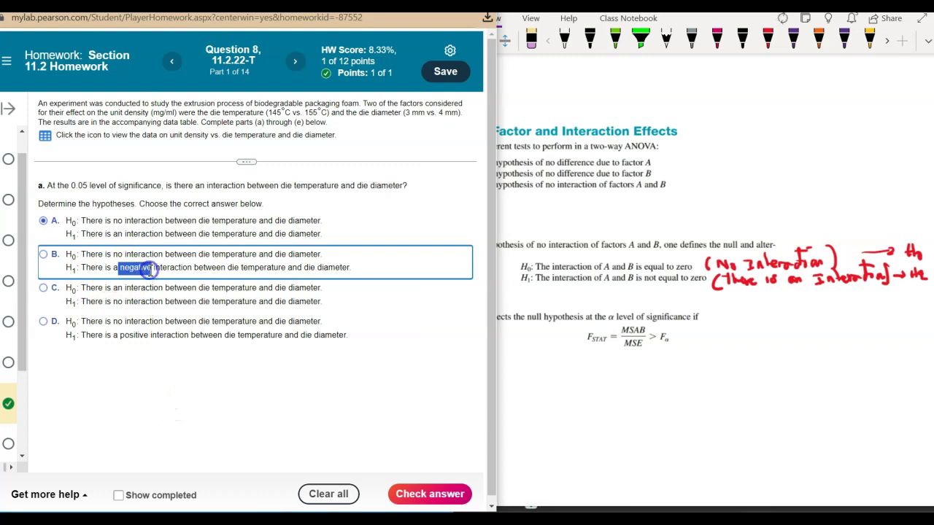
{"action": "left_click_drag", "start_coordinate": [119, 335], "coordinate": [149, 337]}
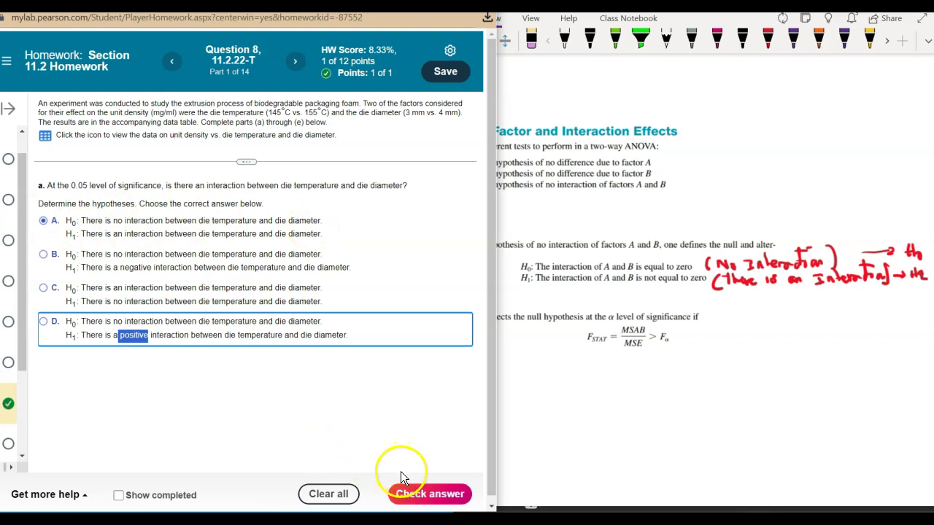
{"action": "left_click", "coordinate": [399, 493]}
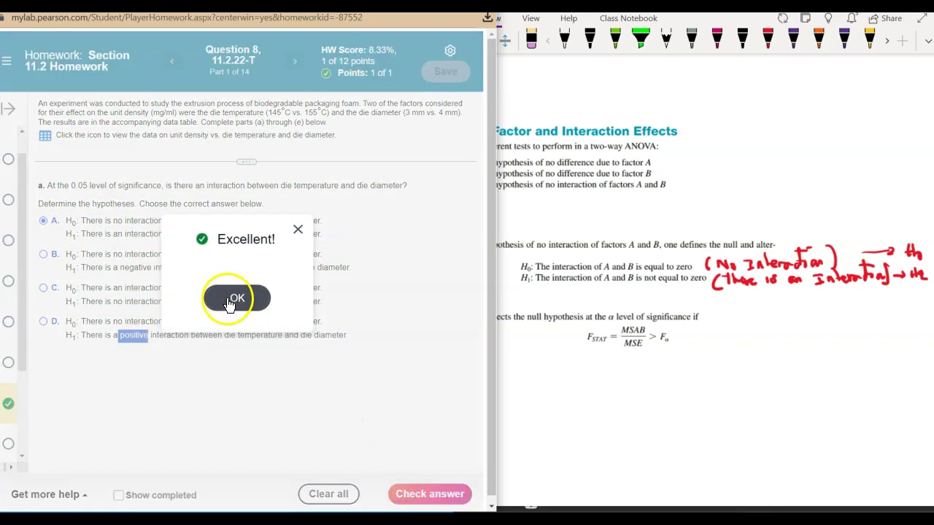
{"action": "left_click", "coordinate": [232, 299]}
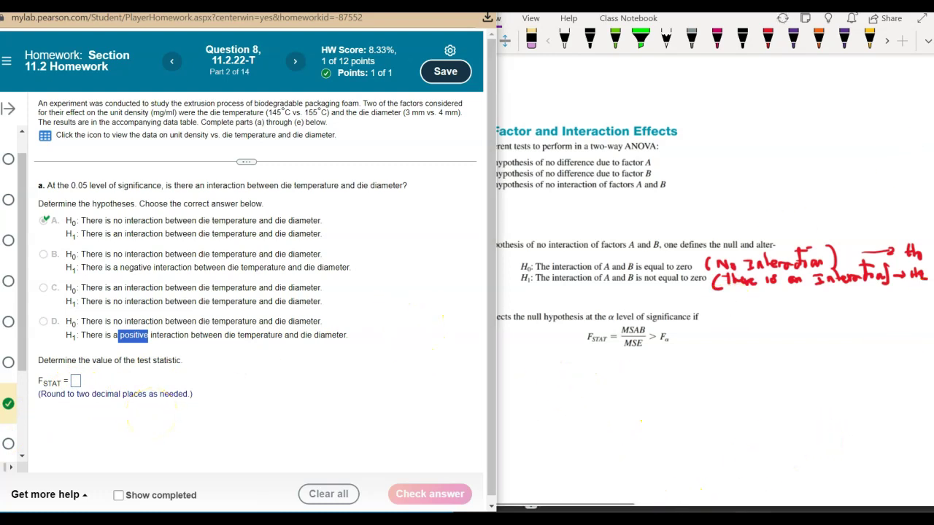
Switch back to Excel and highlight the Interaction row of the ANOVA table, H28:O28, in yellow
{"action": "left_click", "coordinate": [682, 508]}
{"action": "right_click", "coordinate": [689, 423]}
{"action": "left_click", "coordinate": [616, 359]}
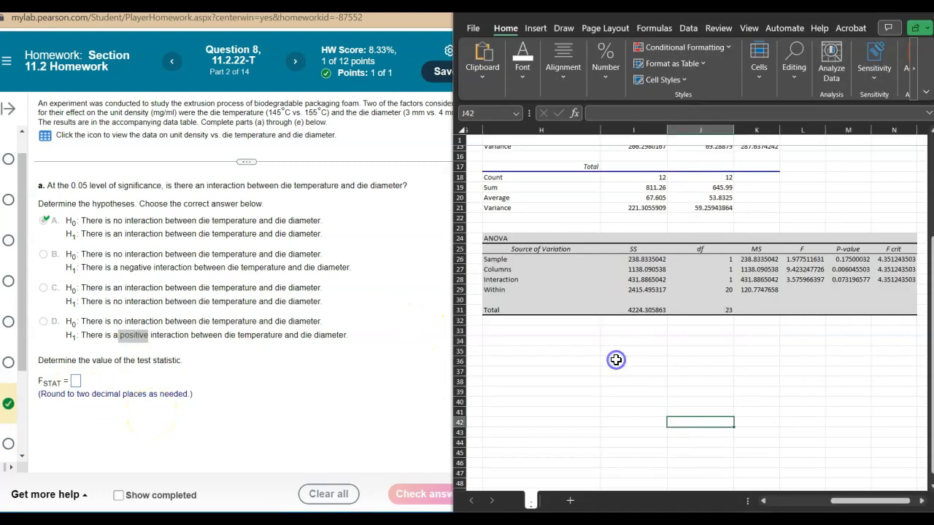
{"action": "left_click", "coordinate": [488, 279]}
{"action": "left_click_drag", "start_coordinate": [579, 280], "coordinate": [916, 283]}
{"action": "left_click", "coordinate": [522, 67]}
{"action": "left_click", "coordinate": [617, 133]}
{"action": "left_click", "coordinate": [634, 249]}
{"action": "left_click", "coordinate": [657, 357]}
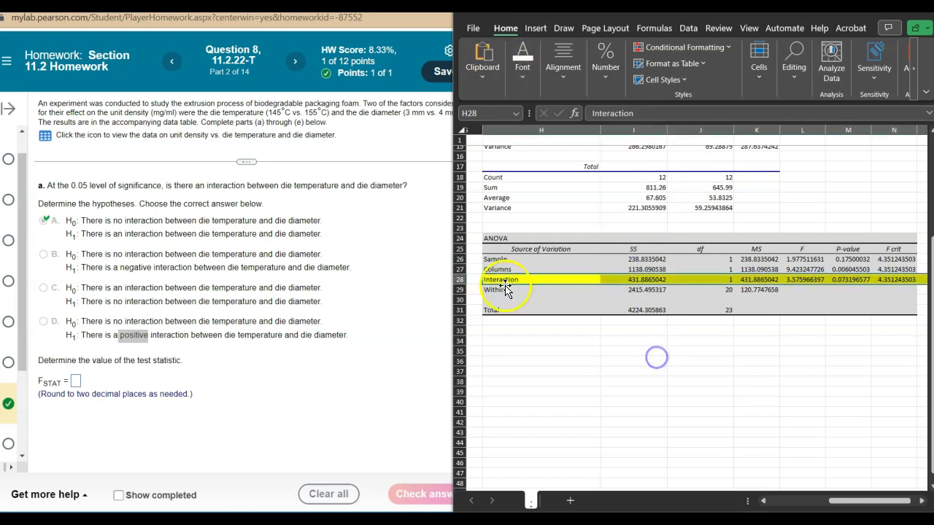
Copy the F statistic of the Interaction row from cell L28 for the homework's test statistic
{"action": "scroll", "coordinate": [765, 367], "scroll_direction": "right", "scroll_amount": 1}
{"action": "scroll", "coordinate": [766, 368], "scroll_direction": "right", "scroll_amount": 1}
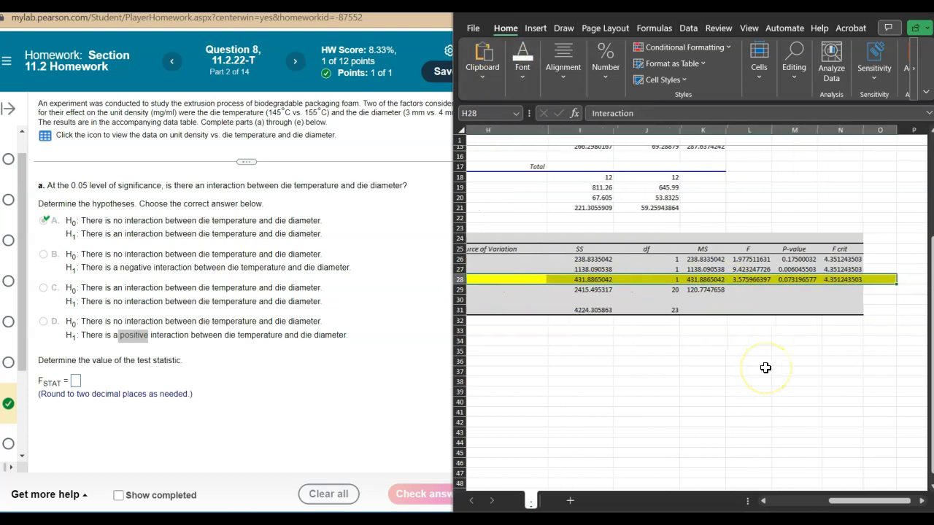
{"action": "left_click", "coordinate": [755, 279]}
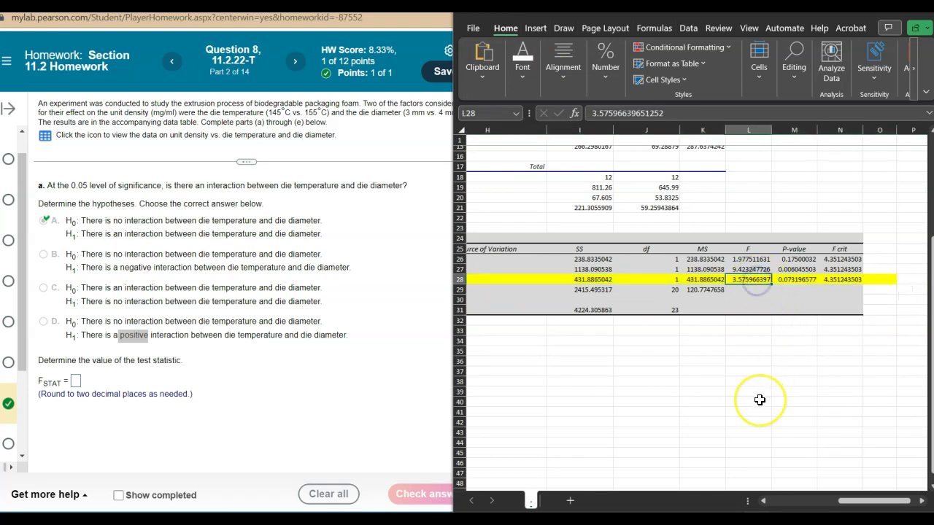
{"action": "key", "text": "ctrl+c"}
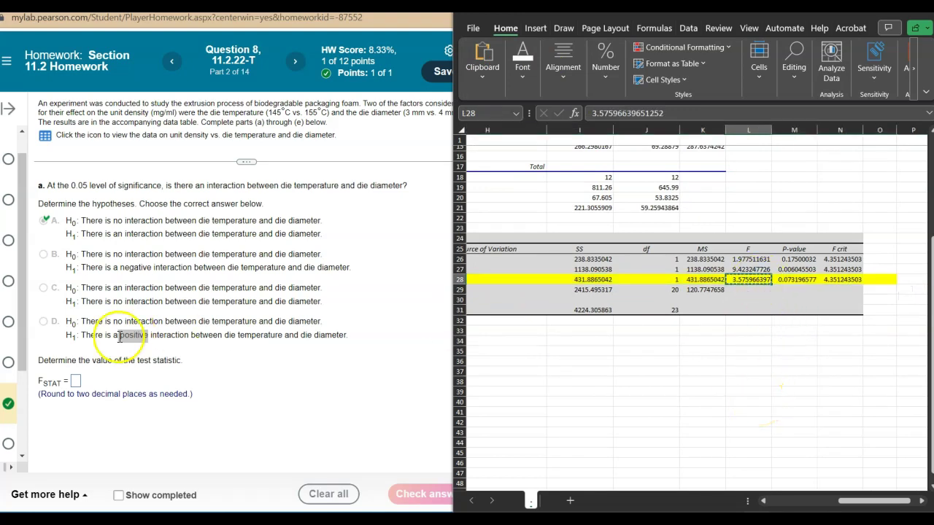
In the MyLab homework, enter 3.58 as the F test statistic, rounding the copied value, and submit it for checking
{"action": "left_click", "coordinate": [75, 382]}
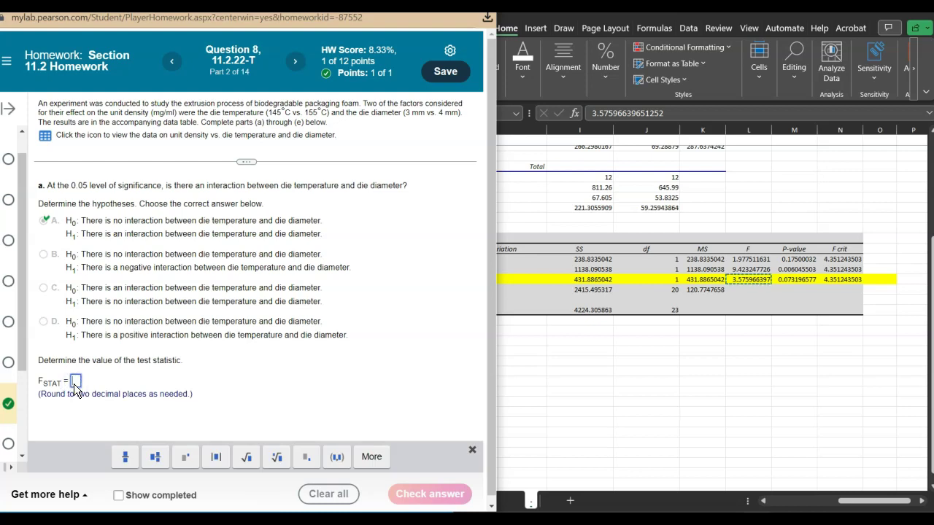
{"action": "key", "text": "ctrl+v"}
{"action": "left_click", "coordinate": [117, 380]}
{"action": "key", "text": "BackSpace"}
{"action": "key", "text": "BackSpace"}
{"action": "key", "text": "BackSpace"}
{"action": "key", "text": "BackSpace"}
{"action": "key", "text": "BackSpace"}
{"action": "key", "text": "BackSpace"}
{"action": "key", "text": "BackSpace"}
{"action": "key", "text": "BackSpace"}
{"action": "type", "text": "8"}
{"action": "left_click", "coordinate": [433, 499]}
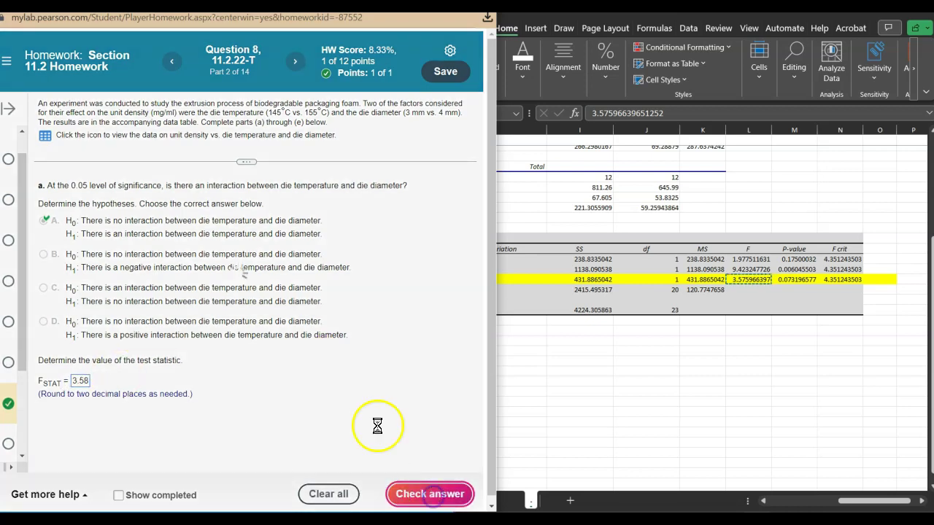
{"action": "left_click", "coordinate": [238, 297]}
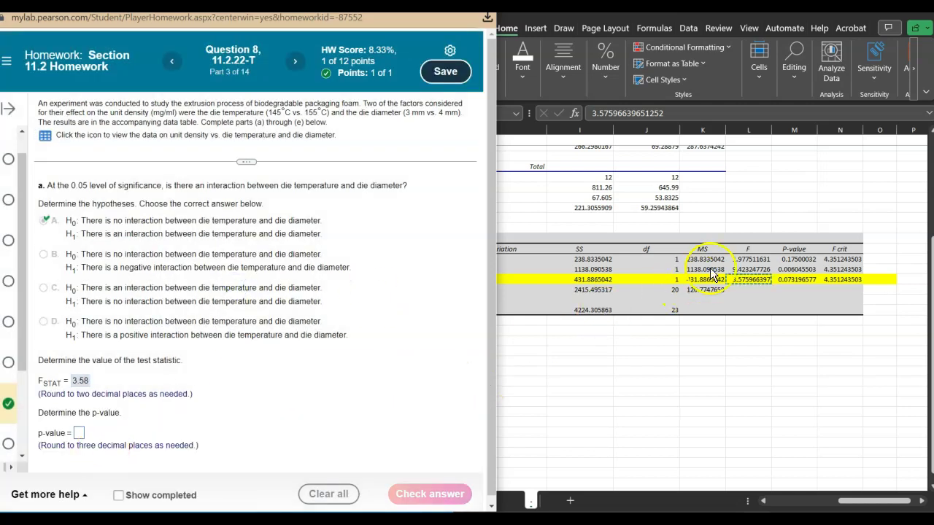
Copy the Interaction row's p-value from cell M28 in Excel, enter it in the homework rounded to 0.073, and check the answer
{"action": "left_click", "coordinate": [794, 280]}
{"action": "key", "text": "ctrl+c"}
{"action": "left_click", "coordinate": [80, 432]}
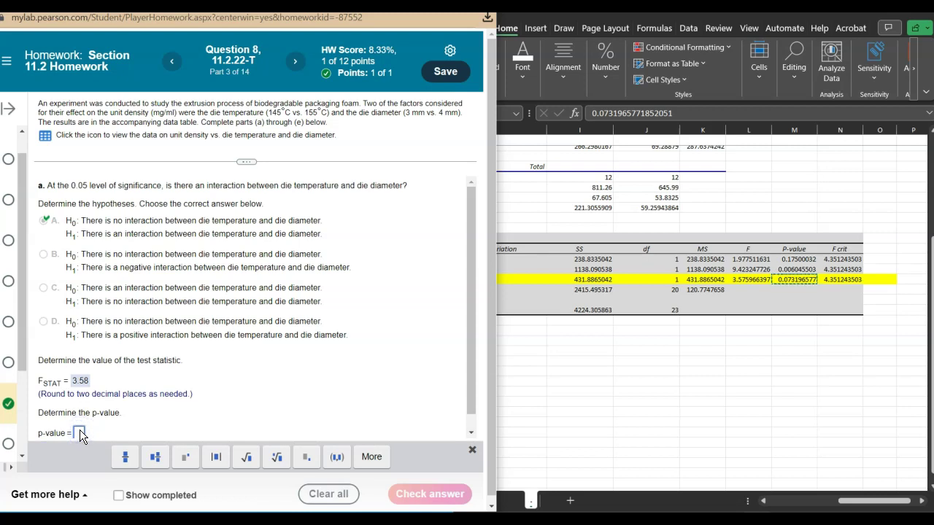
{"action": "key", "text": "ctrl+v"}
{"action": "key", "text": "BackSpace"}
{"action": "key", "text": "BackSpace"}
{"action": "key", "text": "BackSpace"}
{"action": "key", "text": "BackSpace"}
{"action": "key", "text": "BackSpace"}
{"action": "key", "text": "BackSpace"}
{"action": "left_click", "coordinate": [436, 494]}
{"action": "left_click", "coordinate": [232, 297]}
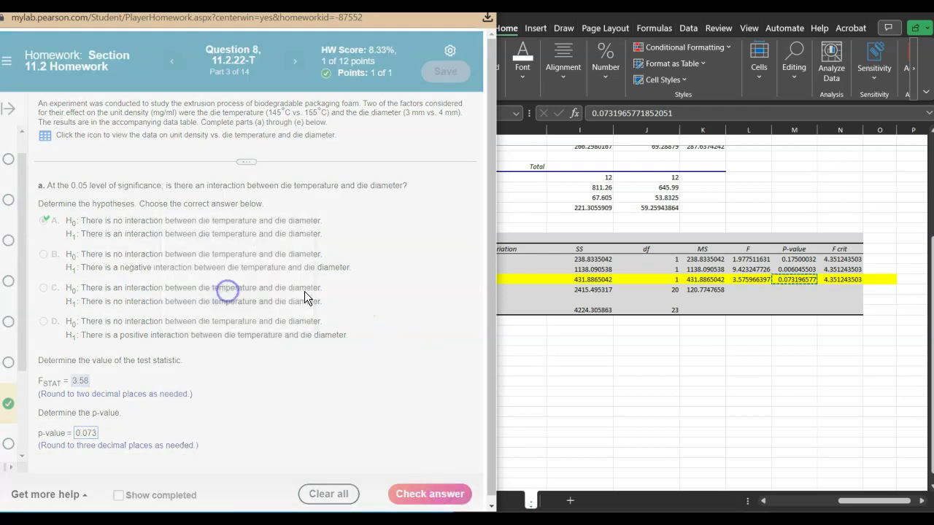
On the OneNote F curve, shade the rejection tail red with "= 0.05" beside α, and mark the adjacent area in purple as "P-value = 0.073"
{"action": "key", "text": "alt+Tab"}
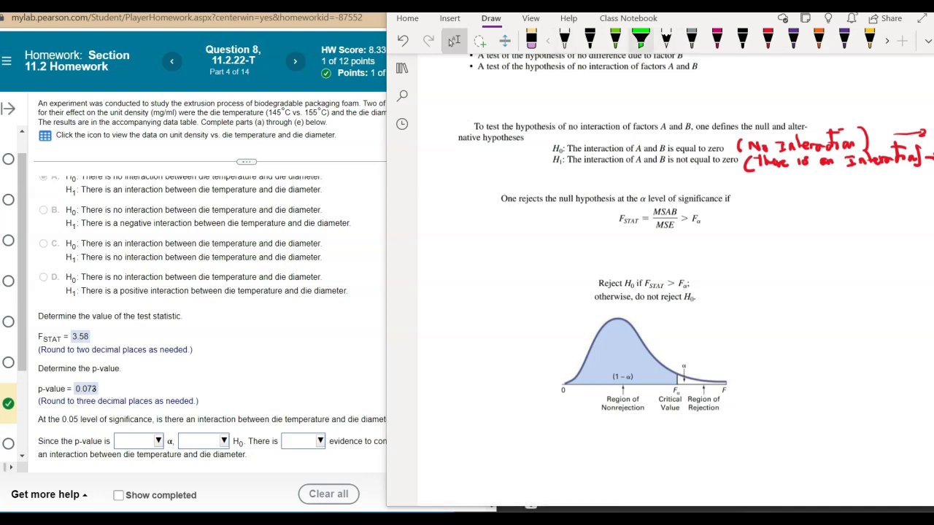
{"action": "left_click", "coordinate": [768, 40]}
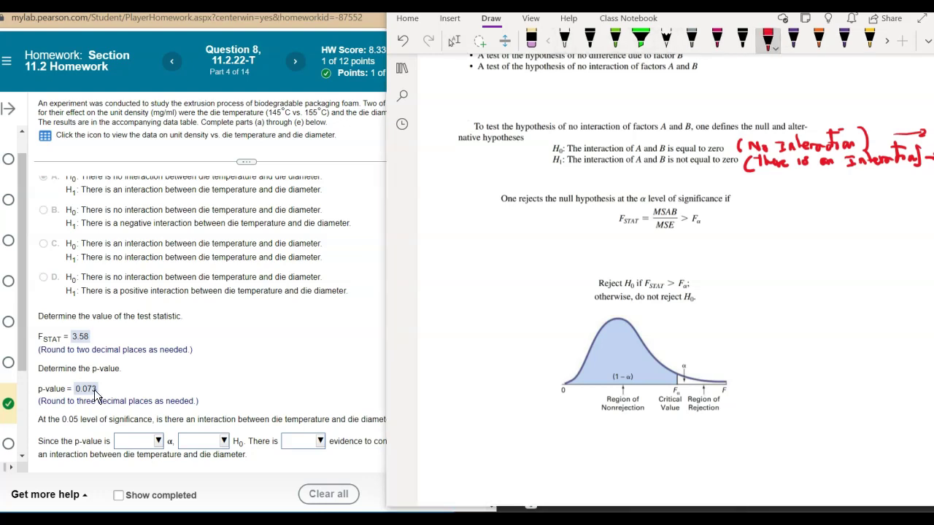
{"action": "mouse_move", "coordinate": [680, 380]}
{"action": "left_mouse_down"}
{"action": "mouse_move", "coordinate": [701, 384]}
{"action": "mouse_move", "coordinate": [709, 368]}
{"action": "mouse_move", "coordinate": [737, 364]}
{"action": "mouse_move", "coordinate": [697, 370]}
{"action": "left_mouse_up"}
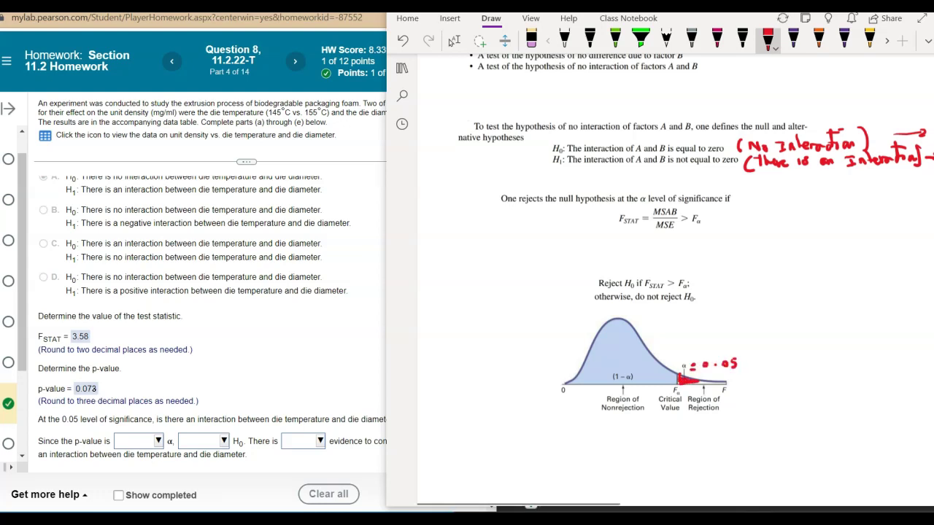
{"action": "left_click", "coordinate": [793, 40]}
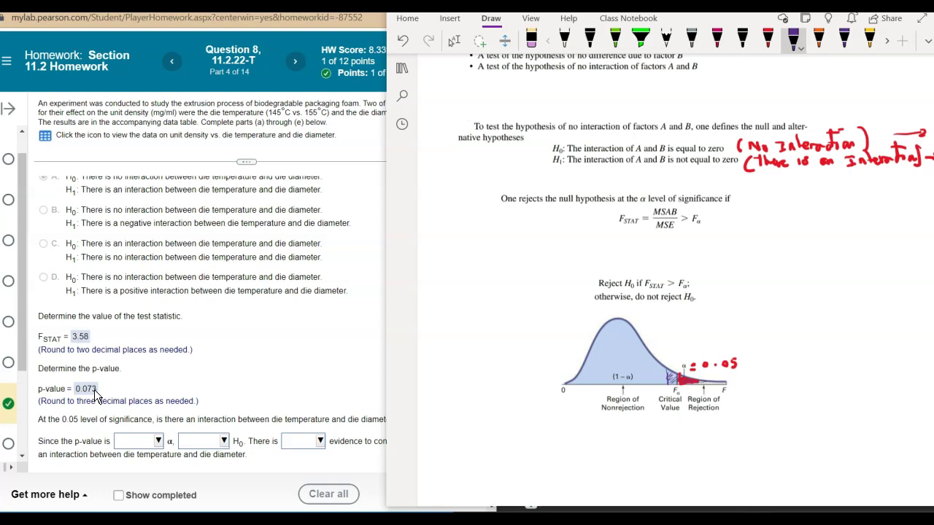
{"action": "left_click_drag", "start_coordinate": [683, 339], "coordinate": [672, 376]}
{"action": "left_click_drag", "start_coordinate": [684, 334], "coordinate": [803, 327]}
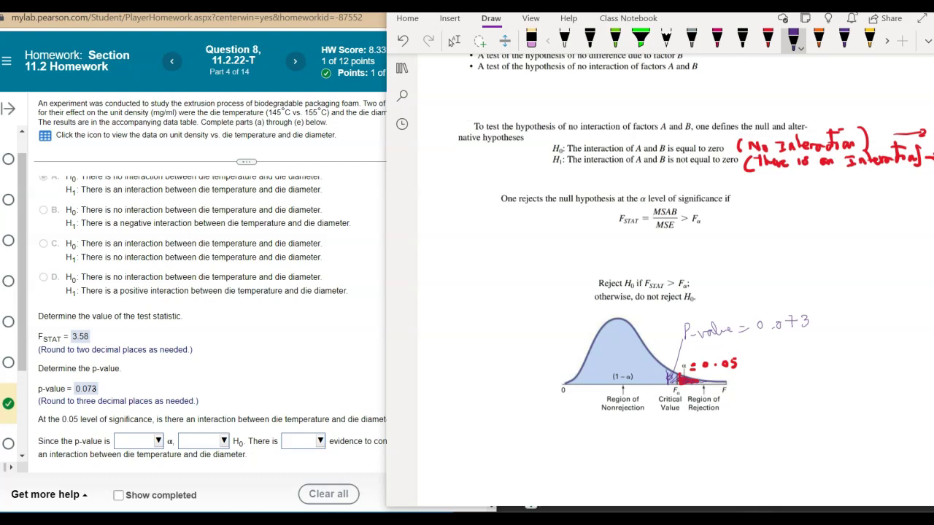
In purple on the F curve, mark and label Fstat with an arrow to its position, and circle "Region of Nonrejection" with H0 inside
{"action": "left_click", "coordinate": [845, 38]}
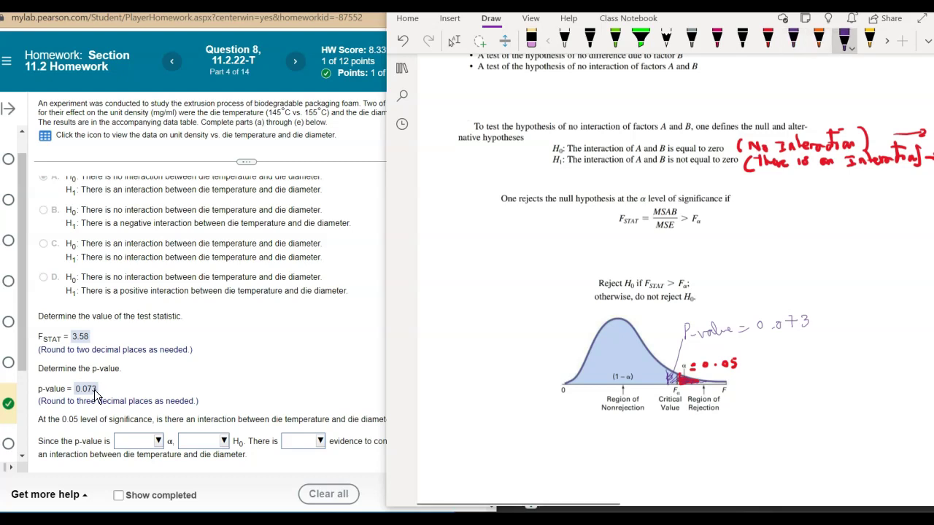
{"action": "left_click", "coordinate": [94, 390]}
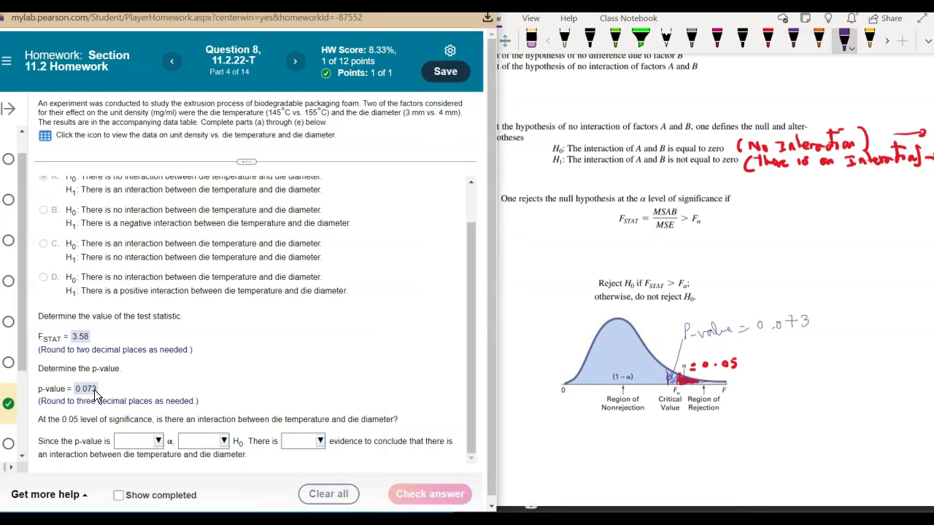
{"action": "key", "text": "alt+Tab"}
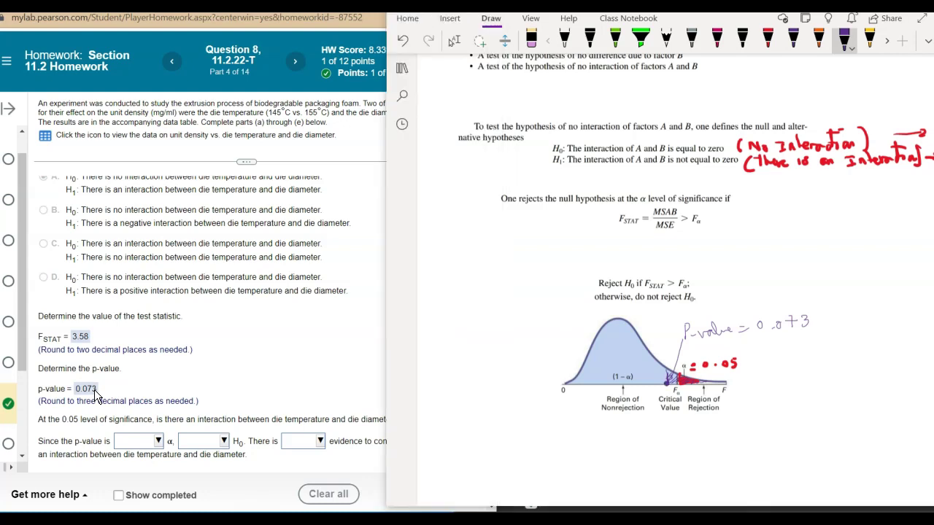
{"action": "left_click_drag", "start_coordinate": [648, 373], "coordinate": [658, 382]}
{"action": "mouse_move", "coordinate": [611, 349]}
{"action": "left_mouse_down"}
{"action": "mouse_move", "coordinate": [610, 360]}
{"action": "mouse_move", "coordinate": [618, 348]}
{"action": "left_mouse_up"}
{"action": "left_click_drag", "start_coordinate": [611, 354], "coordinate": [632, 361]}
{"action": "mouse_move", "coordinate": [594, 393]}
{"action": "left_mouse_down"}
{"action": "mouse_move", "coordinate": [653, 400]}
{"action": "mouse_move", "coordinate": [584, 417]}
{"action": "mouse_move", "coordinate": [597, 393]}
{"action": "mouse_move", "coordinate": [609, 423]}
{"action": "mouse_move", "coordinate": [620, 416]}
{"action": "left_mouse_up"}
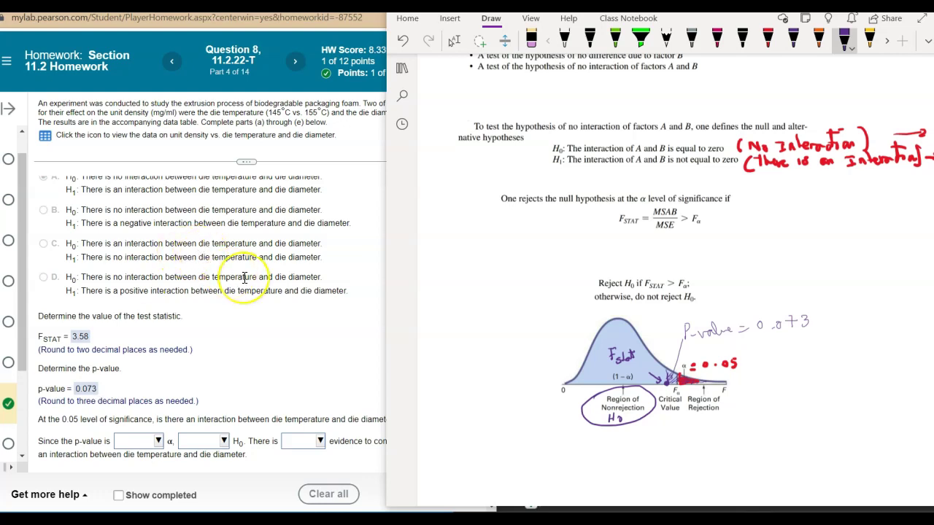
Complete the homework's part (a) conclusion with "greater than" α, "do not reject" H0 and "insufficient" evidence
{"action": "scroll", "coordinate": [245, 278], "scroll_direction": "up", "scroll_amount": 1}
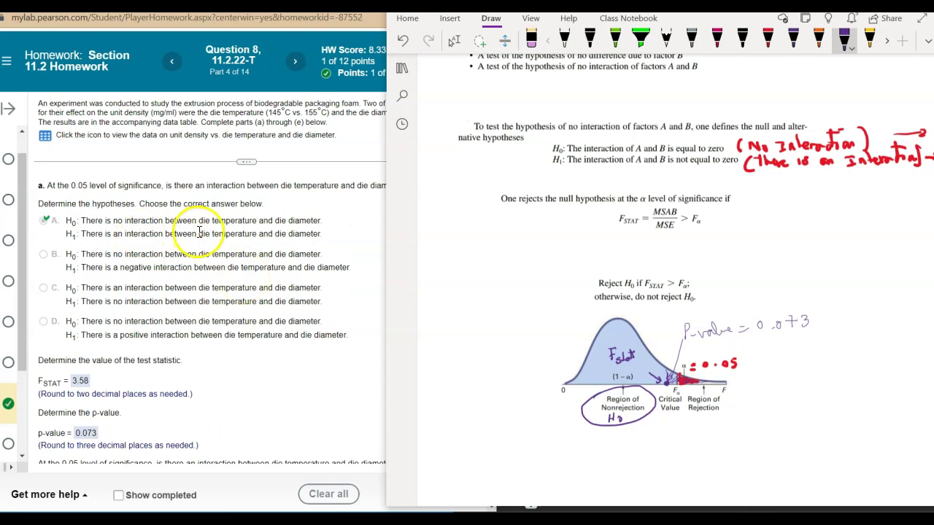
{"action": "scroll", "coordinate": [234, 331], "scroll_direction": "down", "scroll_amount": 1}
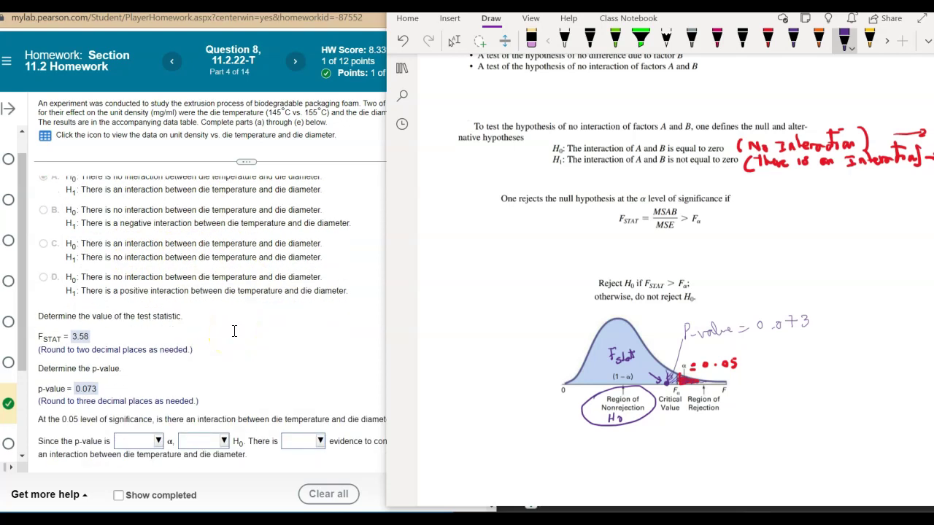
{"action": "left_click", "coordinate": [155, 441]}
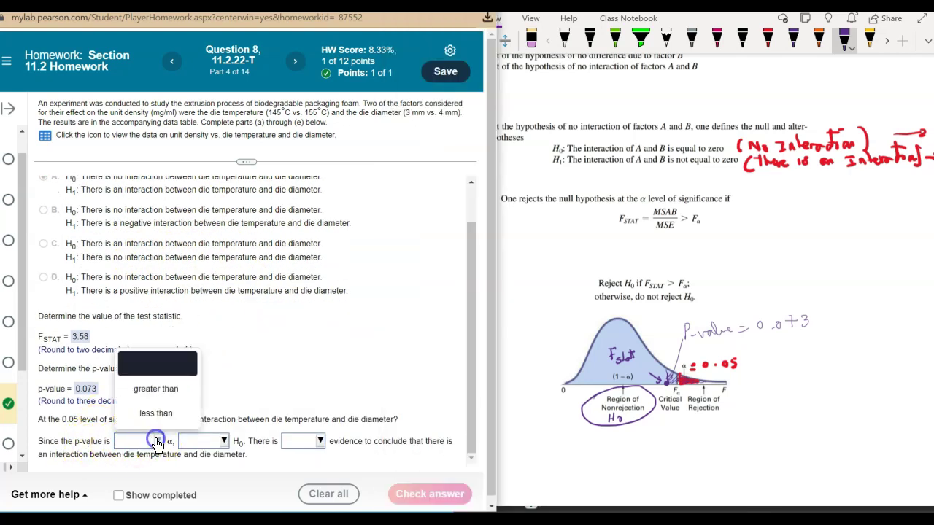
{"action": "left_click", "coordinate": [154, 389]}
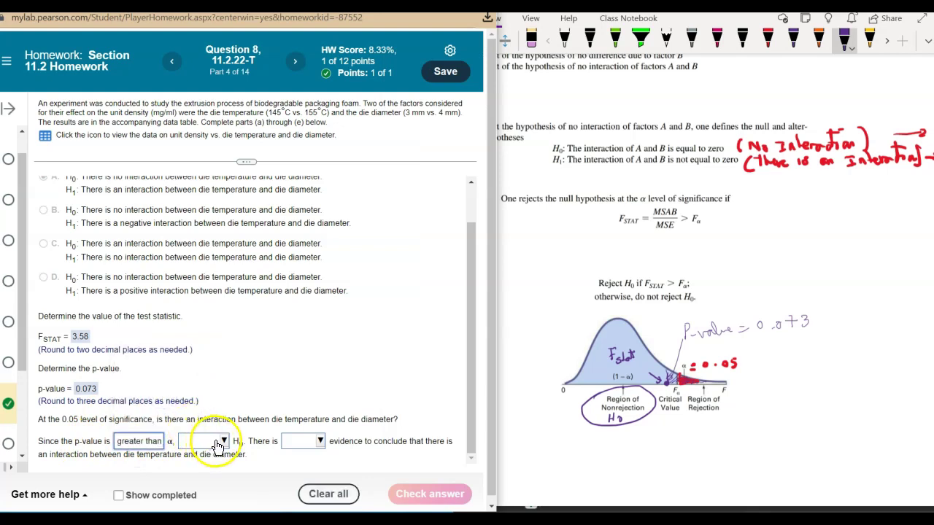
{"action": "left_click", "coordinate": [219, 443]}
{"action": "left_click", "coordinate": [220, 414]}
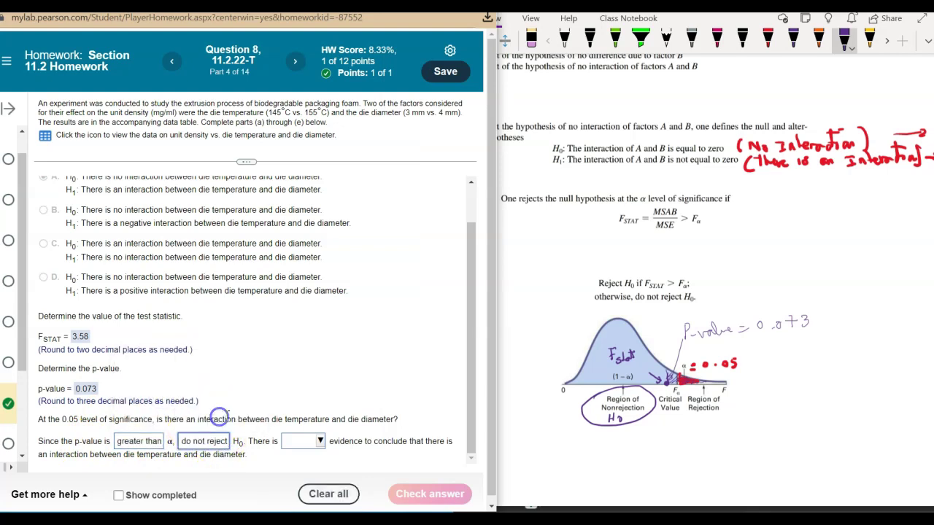
{"action": "left_click", "coordinate": [317, 443]}
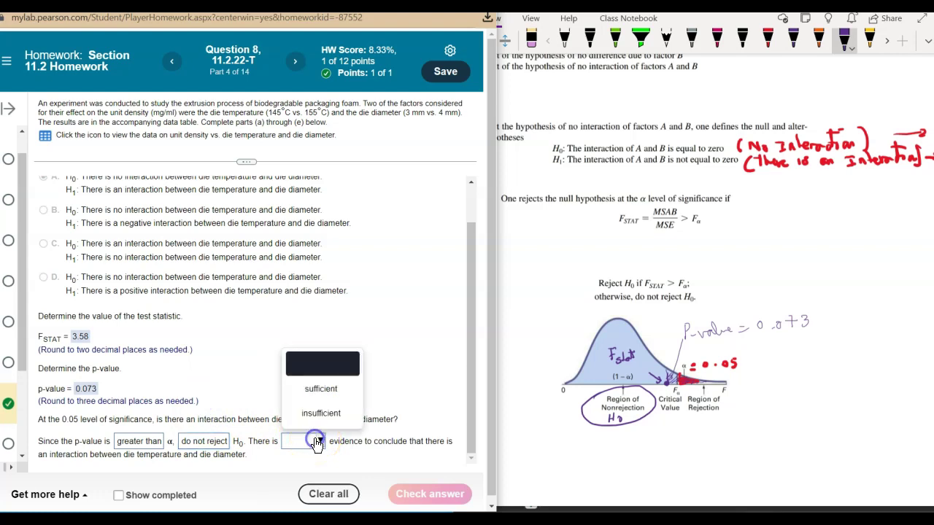
{"action": "left_click", "coordinate": [321, 414]}
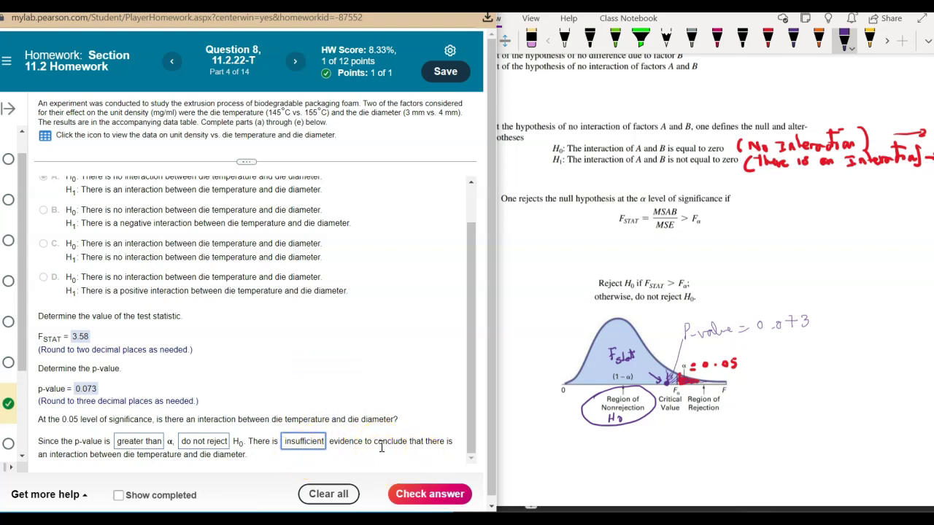
Handwrite "No Interaction" with an arrow in front of it below the F curve in the OneNote notes, and stop inking
{"action": "mouse_move", "coordinate": [569, 471]}
{"action": "left_mouse_down"}
{"action": "mouse_move", "coordinate": [580, 454]}
{"action": "mouse_move", "coordinate": [700, 456]}
{"action": "mouse_move", "coordinate": [671, 445]}
{"action": "left_mouse_up"}
{"action": "left_click_drag", "start_coordinate": [527, 467], "coordinate": [551, 467]}
{"action": "left_click_drag", "start_coordinate": [546, 463], "coordinate": [546, 474]}
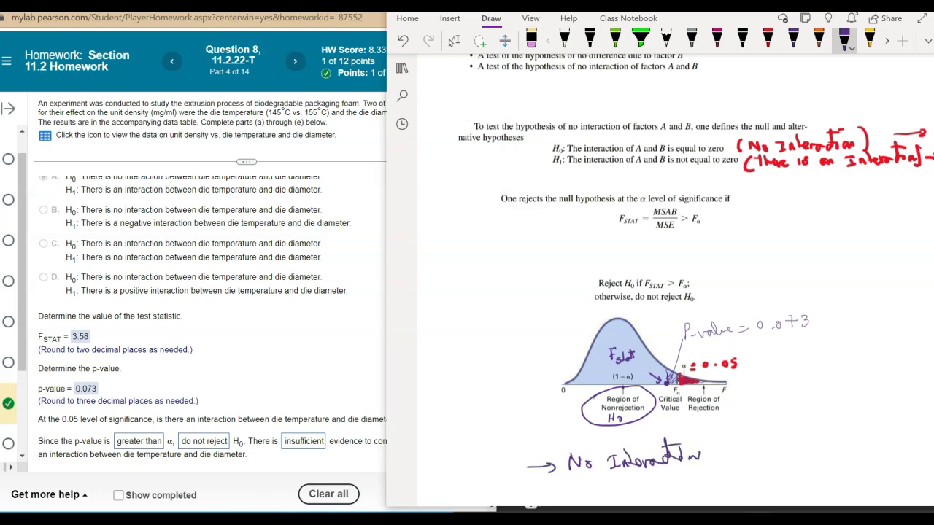
{"action": "key", "text": "Escape"}
{"action": "left_click", "coordinate": [448, 447]}
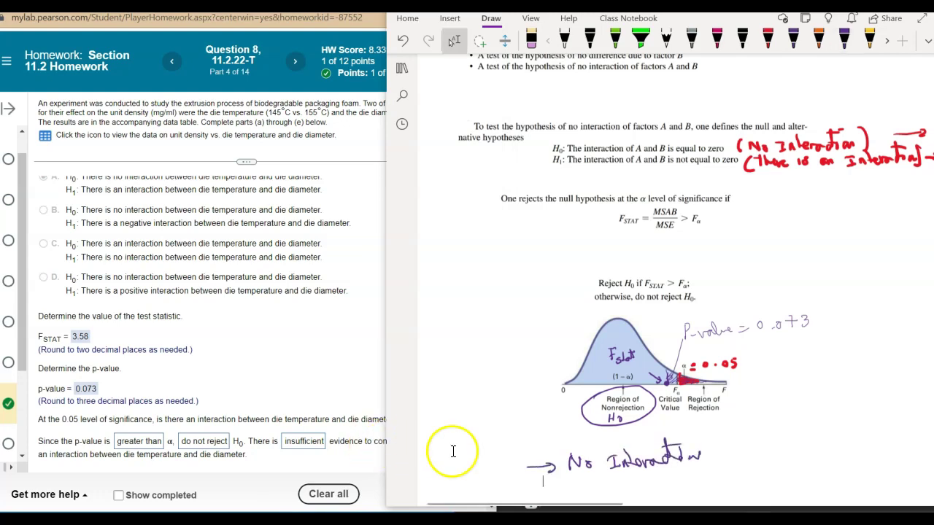
Return to the MyLab homework, submit the part (a) conclusion for checking, and dismiss the feedback
{"action": "left_click", "coordinate": [285, 343]}
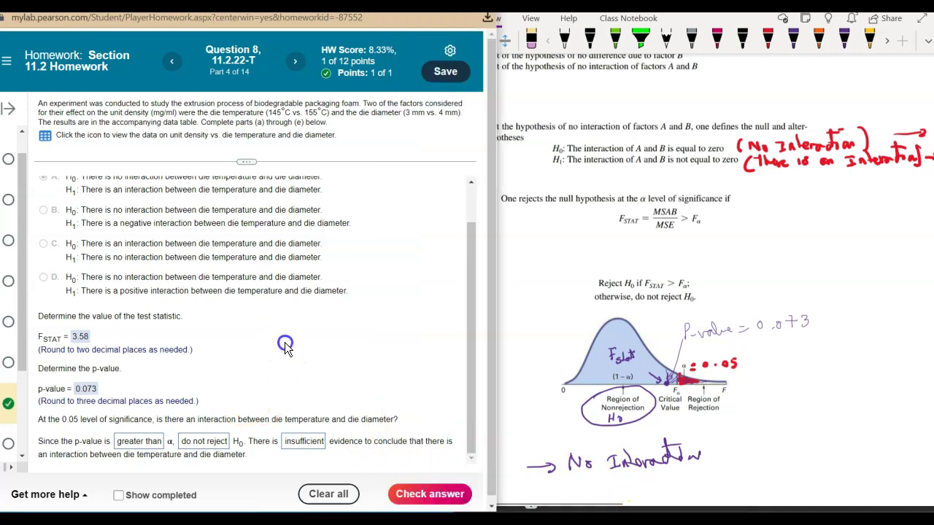
{"action": "left_click", "coordinate": [412, 494]}
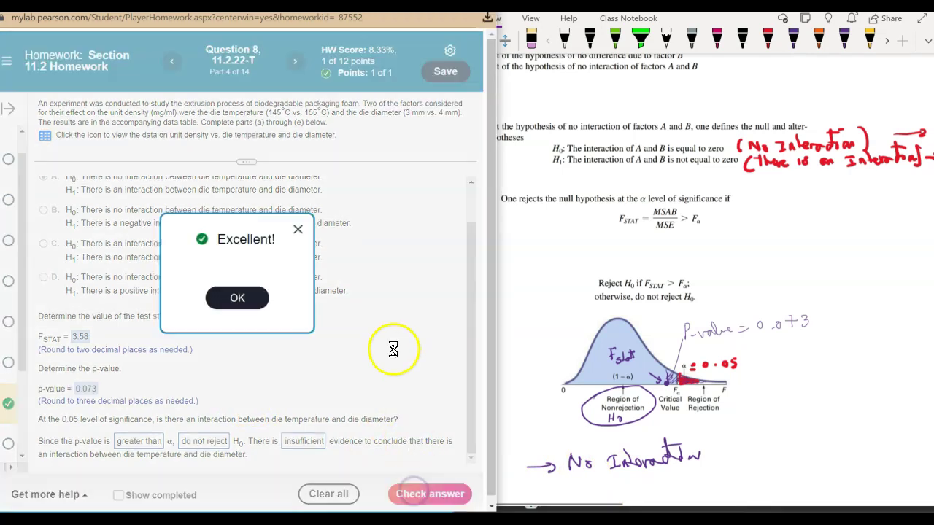
{"action": "left_click", "coordinate": [234, 297]}
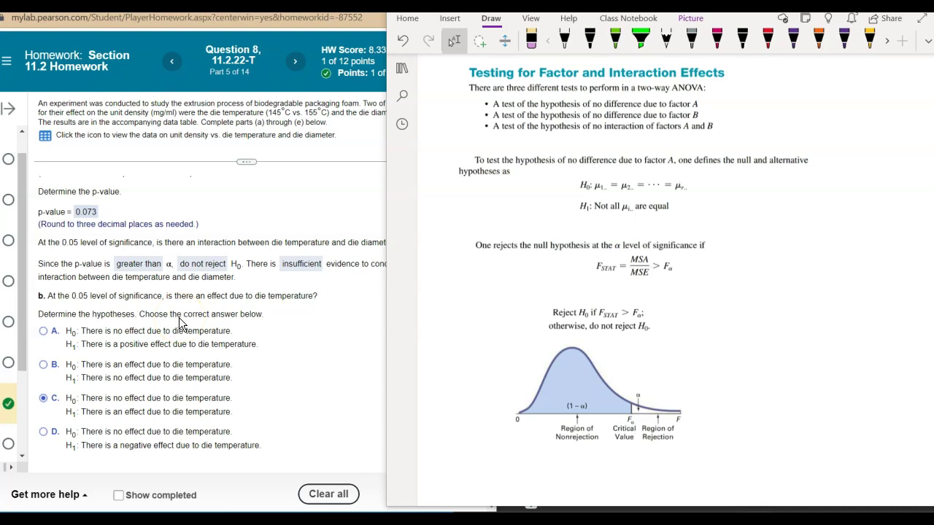
In the OneNote section on testing factor A, choose the green highlighter for marking up the notes
{"action": "left_click", "coordinate": [604, 252]}
{"action": "left_click", "coordinate": [640, 40]}
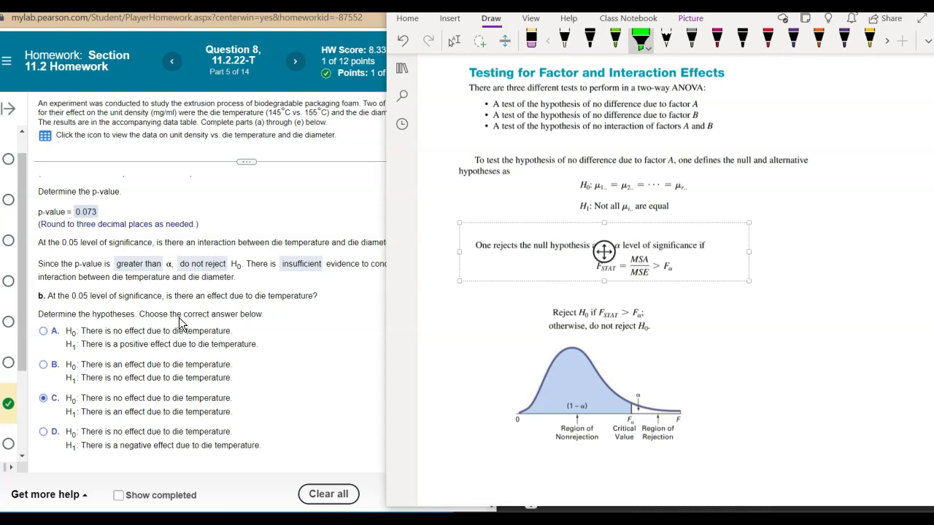
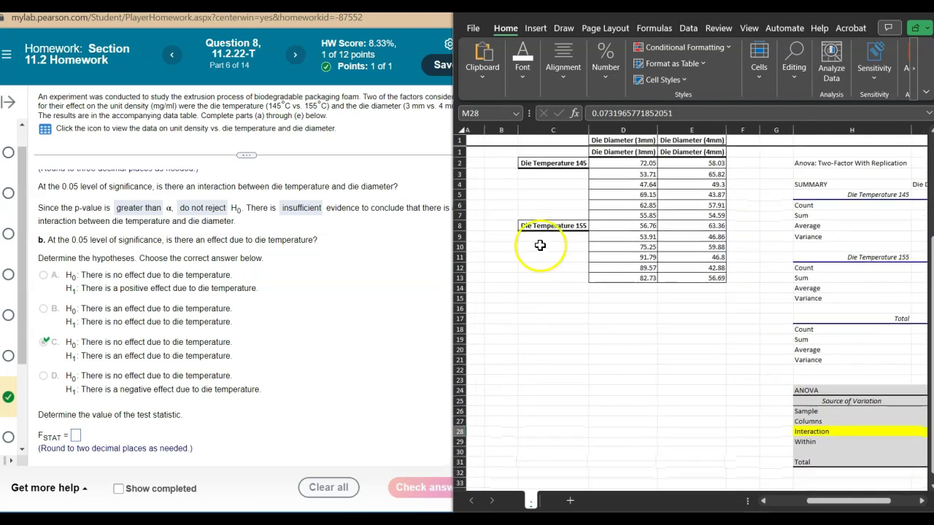
In the Excel data table, select the Die Temperature 145 block C2:E7 and the Die Temperature 155 block C8:E13 to compare them
{"action": "left_click", "coordinate": [528, 154]}
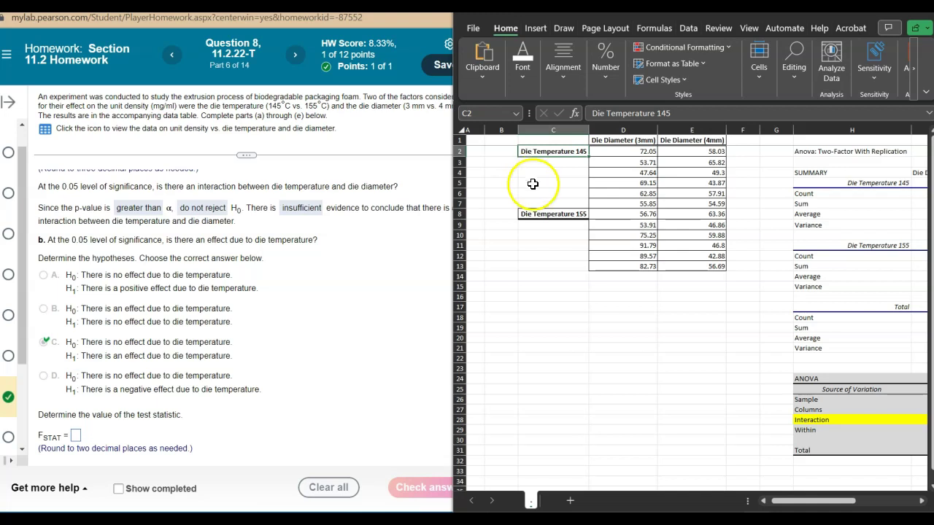
{"action": "left_click", "coordinate": [530, 212]}
{"action": "left_click_drag", "start_coordinate": [524, 151], "coordinate": [695, 203]}
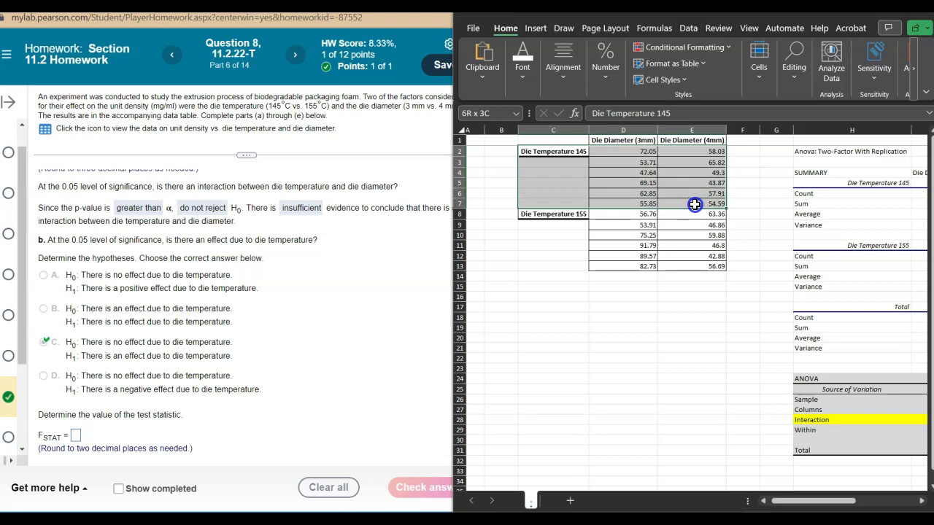
{"action": "left_click_drag", "start_coordinate": [528, 214], "coordinate": [710, 267]}
Label the ANOVA table's Sample row "Temperature" in F26 and its Columns row "Diameter" in F27
{"action": "scroll", "coordinate": [676, 385], "scroll_direction": "right", "scroll_amount": 3}
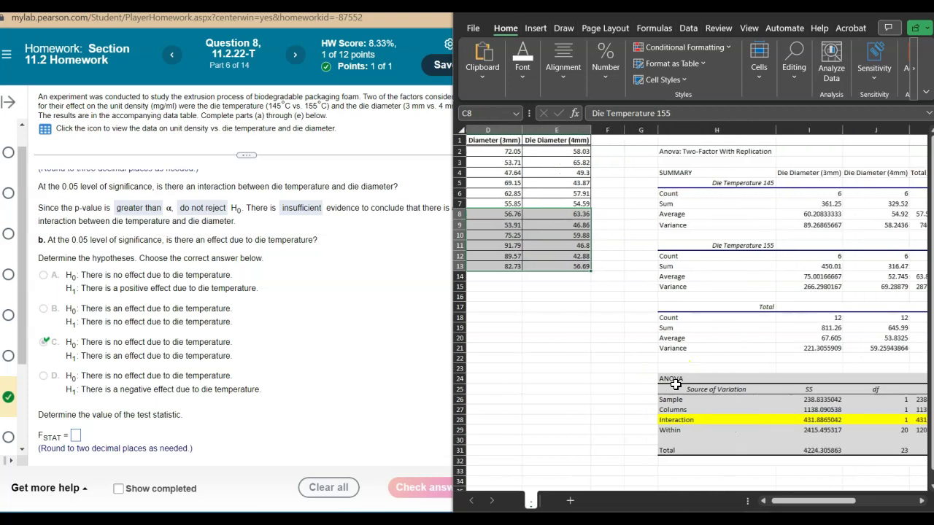
{"action": "left_click", "coordinate": [602, 401]}
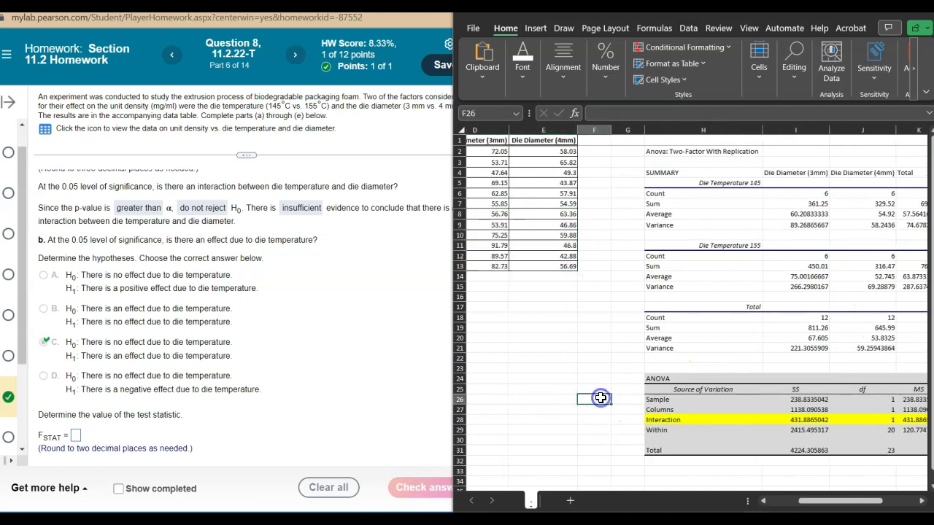
{"action": "type", "text": "Temperature"}
{"action": "key", "text": "Return"}
{"action": "double_click", "coordinate": [596, 411]}
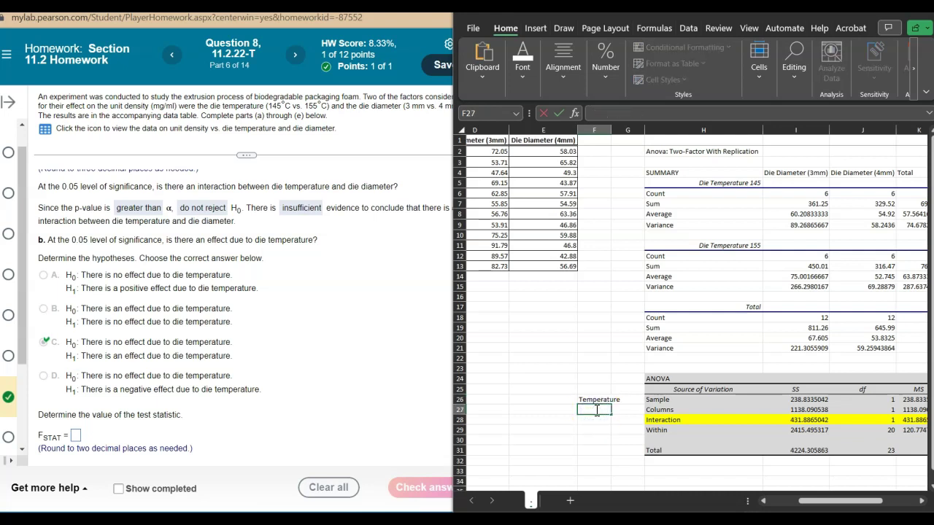
{"action": "type", "text": "Diameter"}
{"action": "key", "text": "Return"}
{"action": "scroll", "coordinate": [678, 443], "scroll_direction": "right", "scroll_amount": 1}
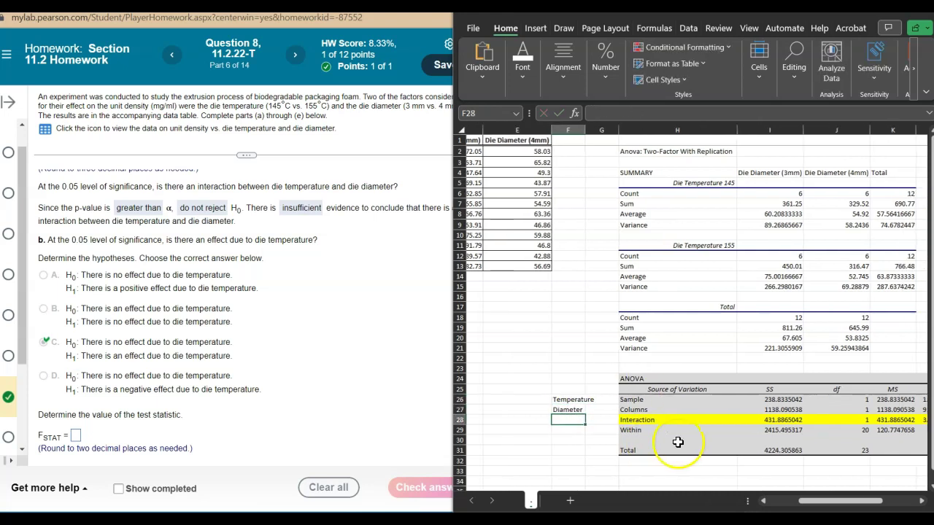
{"action": "scroll", "coordinate": [678, 442], "scroll_direction": "right", "scroll_amount": 3}
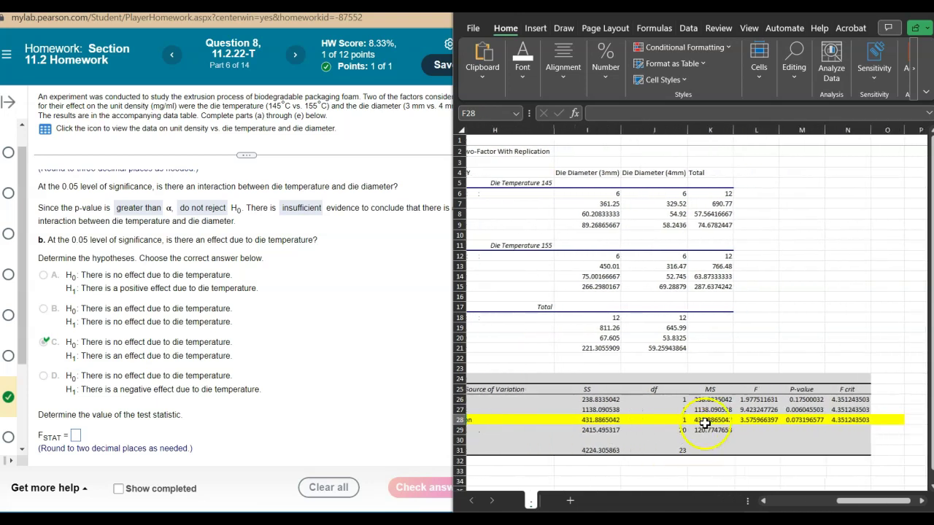
Enter the Sample row's F value from the Excel ANOVA table as the die temperature test statistic, rounded to 1.98, and check the answer
{"action": "left_click", "coordinate": [766, 399]}
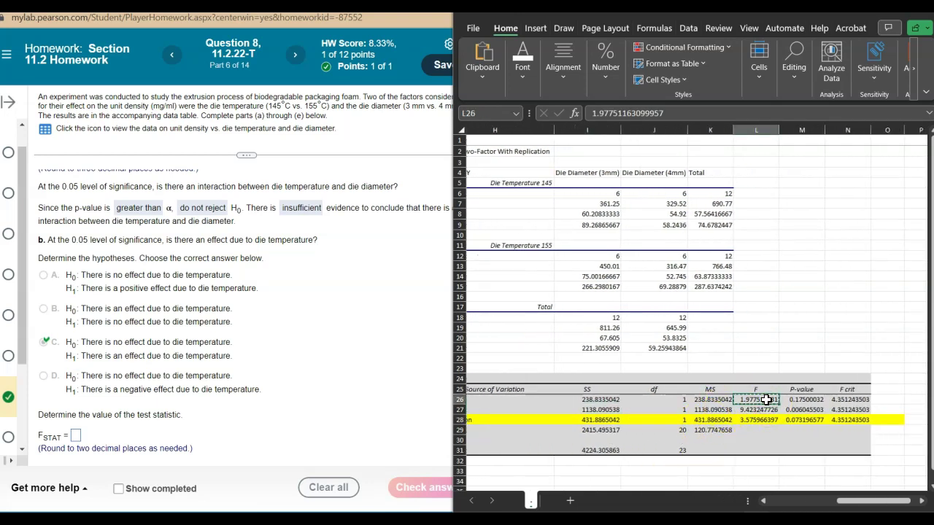
{"action": "left_click", "coordinate": [75, 440]}
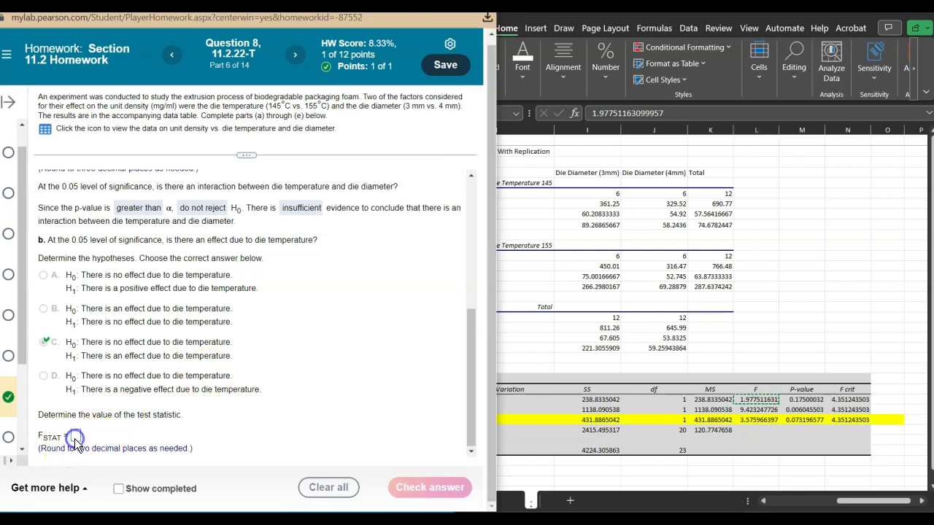
{"action": "type", "text": "1.97751163"}
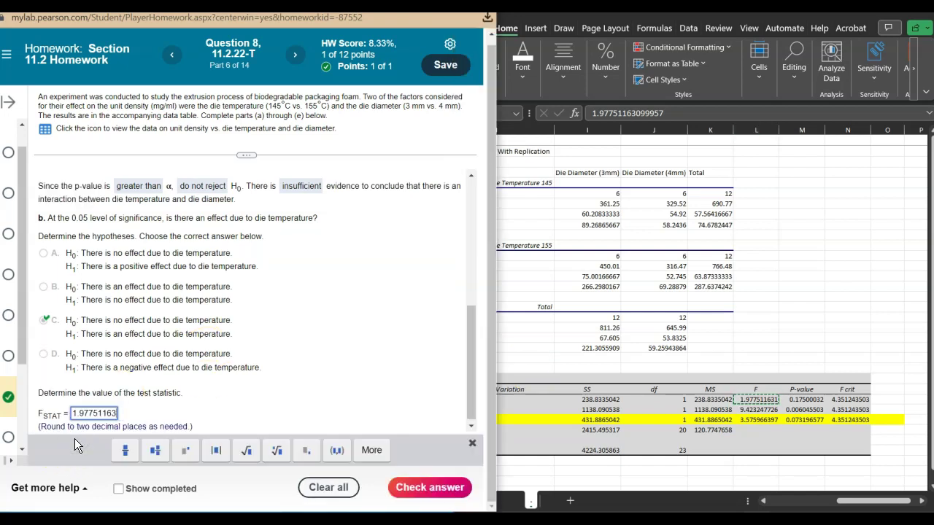
{"action": "key", "text": "BackSpace"}
{"action": "key", "text": "BackSpace"}
{"action": "key", "text": "BackSpace"}
{"action": "key", "text": "BackSpace"}
{"action": "key", "text": "BackSpace"}
{"action": "key", "text": "BackSpace"}
{"action": "key", "text": "BackSpace"}
{"action": "type", "text": "8"}
{"action": "left_click", "coordinate": [430, 488]}
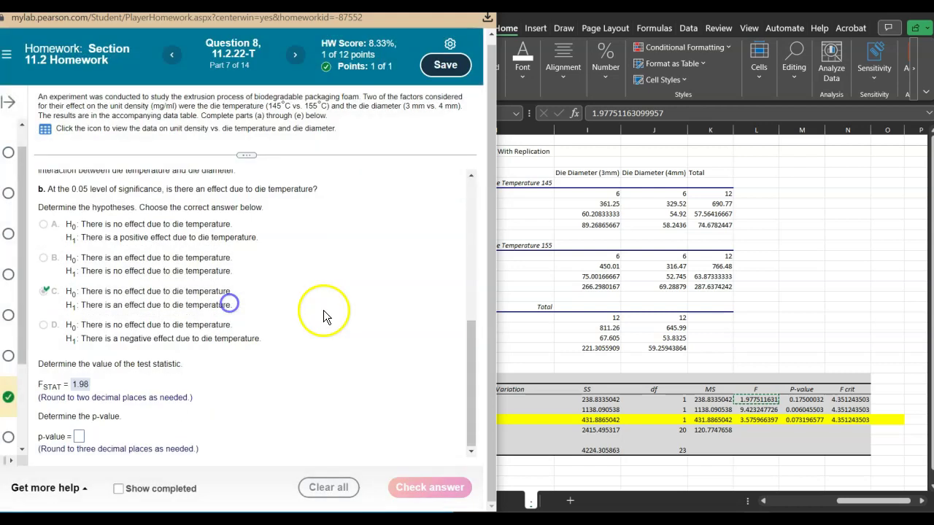
Copy the Sample row's P-value into the die temperature p-value answer as 0.175, check it, and dismiss the feedback
{"action": "left_click", "coordinate": [800, 400]}
{"action": "key", "text": "ctrl+c"}
{"action": "left_click", "coordinate": [79, 436]}
{"action": "key", "text": "ctrl+v"}
{"action": "key", "text": "BackSpace"}
{"action": "key", "text": "BackSpace"}
{"action": "key", "text": "BackSpace"}
{"action": "key", "text": "BackSpace"}
{"action": "left_click", "coordinate": [430, 487]}
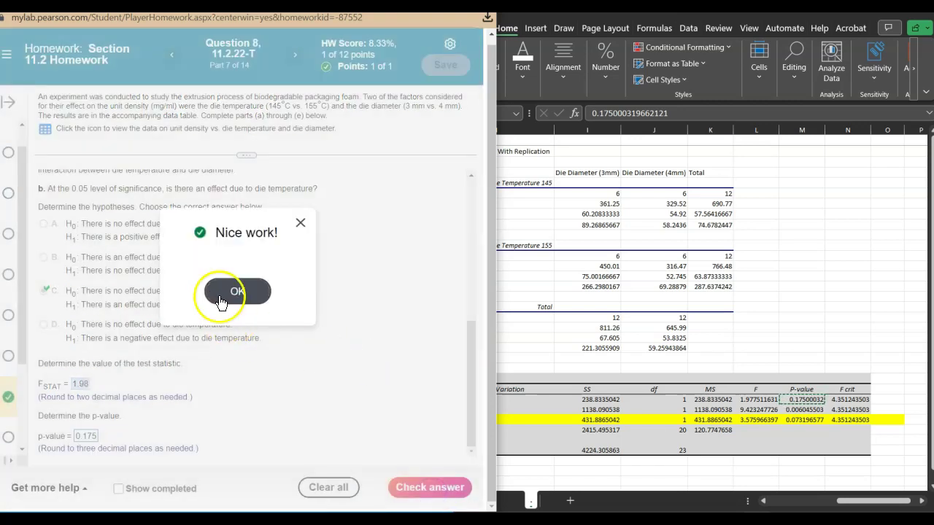
{"action": "left_click", "coordinate": [228, 295]}
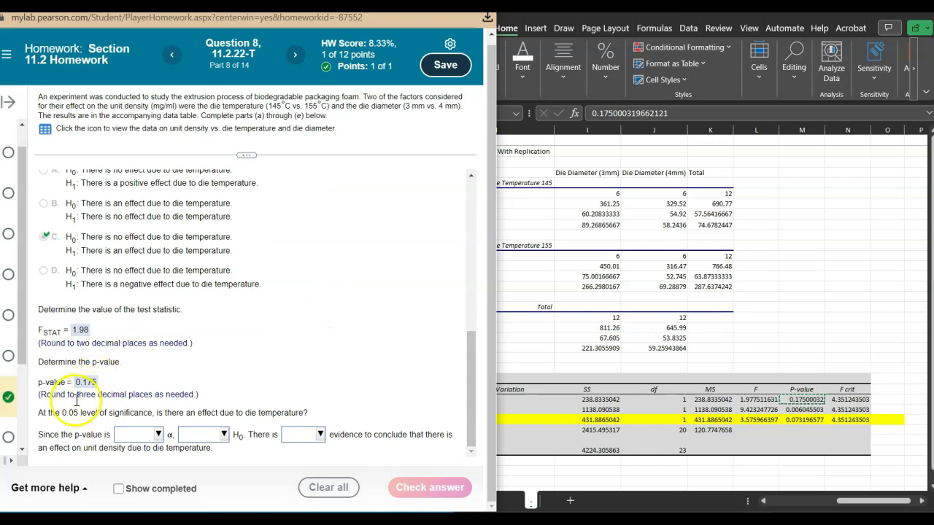
Complete the part (b) conclusion with greater than, do not reject and insufficient, check it, and dismiss the feedback
{"action": "left_click", "coordinate": [155, 442]}
{"action": "left_click", "coordinate": [151, 387]}
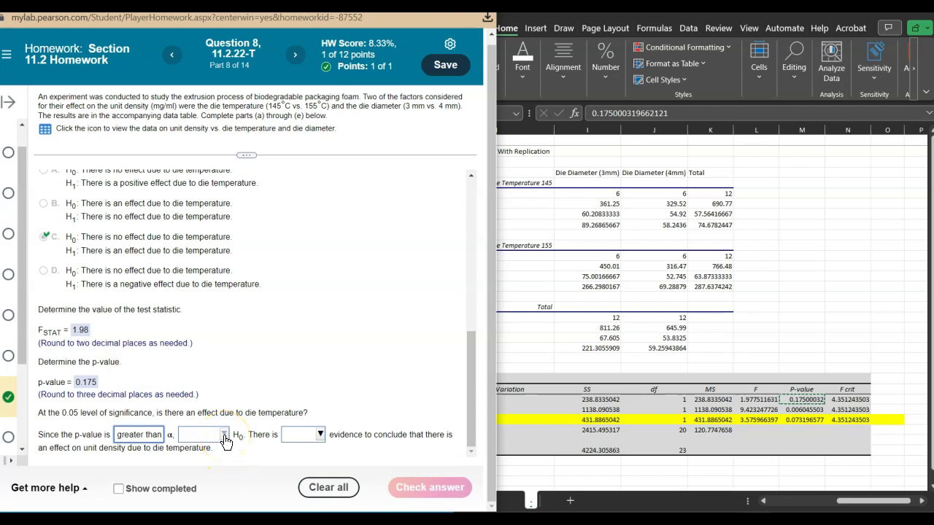
{"action": "left_click", "coordinate": [225, 442]}
{"action": "left_click", "coordinate": [221, 384]}
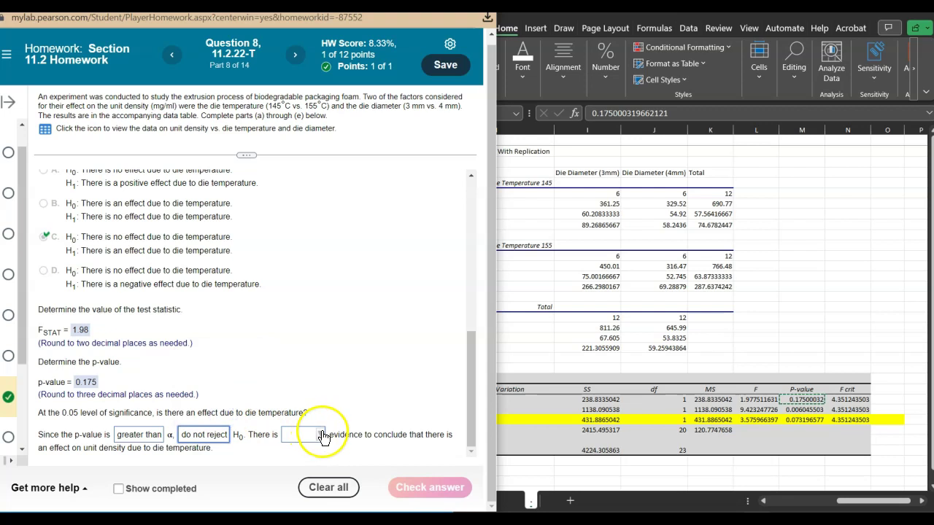
{"action": "left_click", "coordinate": [324, 436]}
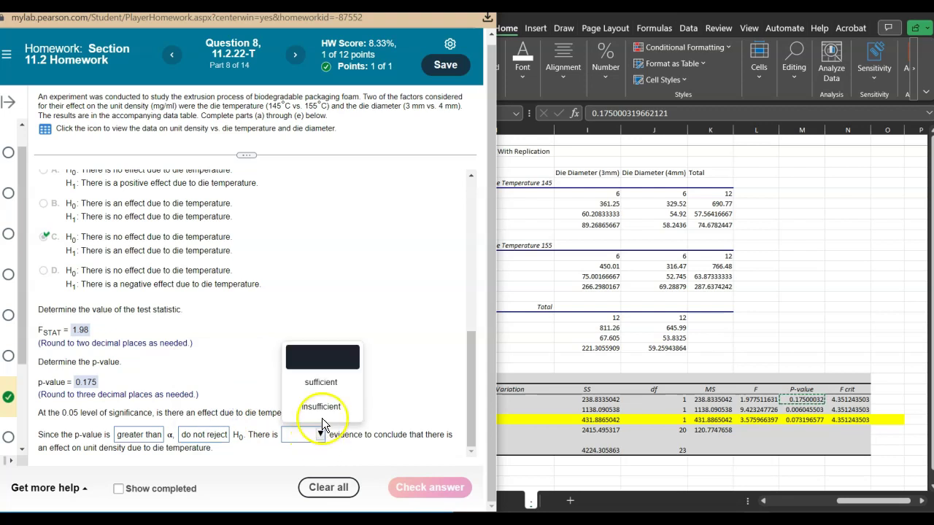
{"action": "left_click", "coordinate": [321, 408]}
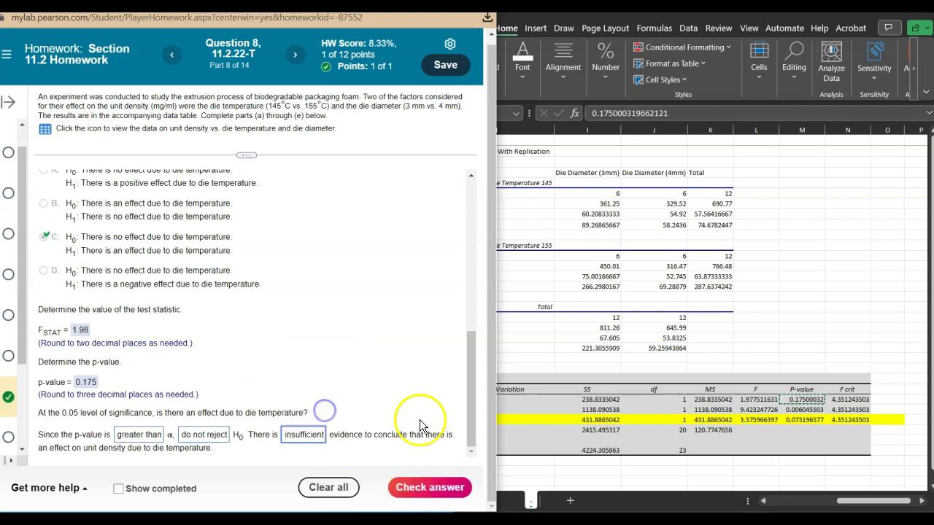
{"action": "left_click", "coordinate": [430, 489]}
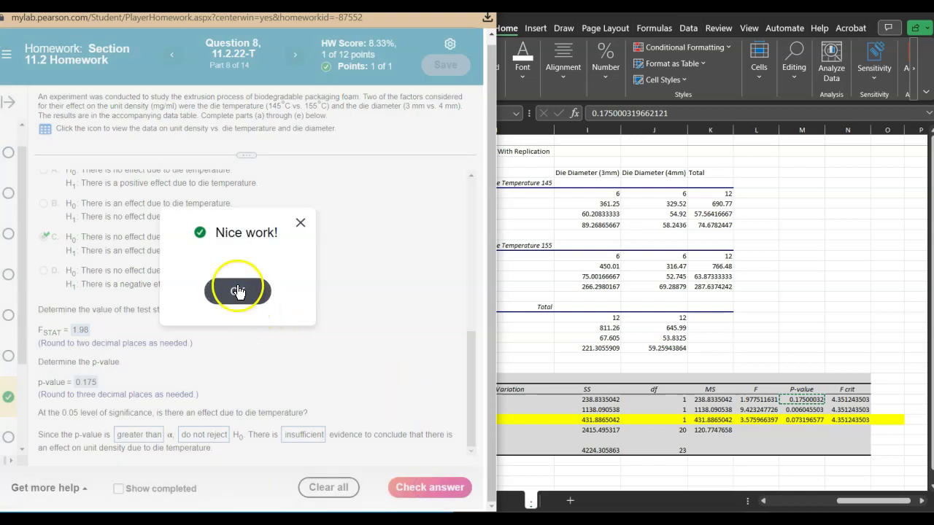
{"action": "left_click", "coordinate": [237, 291]}
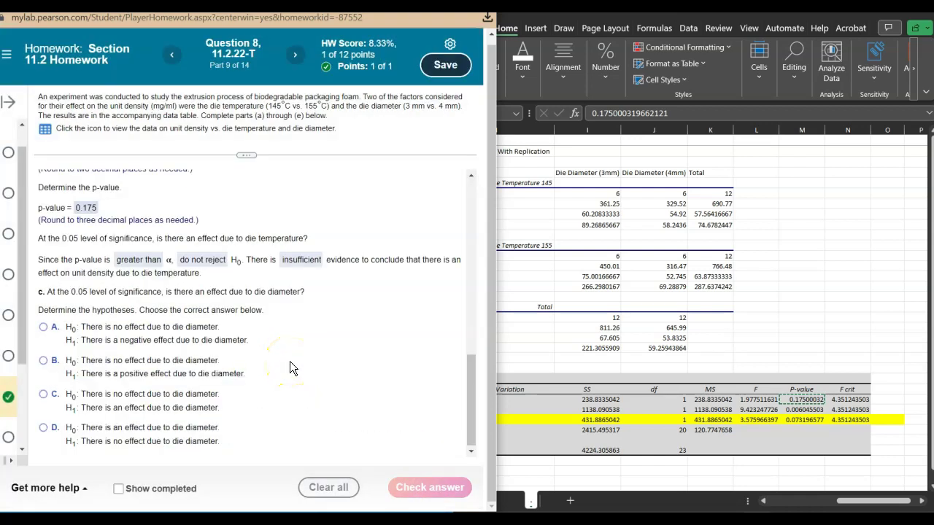
In the OneNote section on testing factor B, highlight the "no difference due to factor B" bullet in green
{"action": "scroll", "coordinate": [290, 362], "scroll_direction": "up", "scroll_amount": 5}
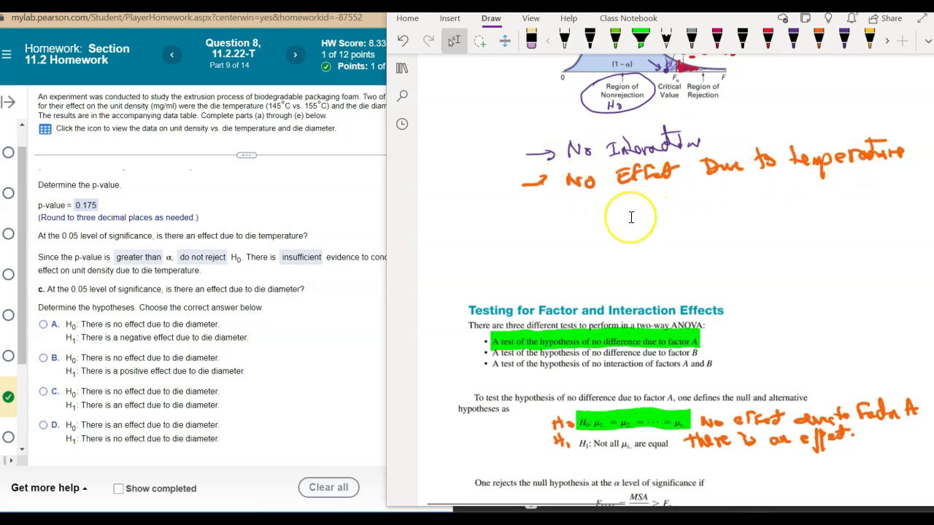
{"action": "scroll", "coordinate": [630, 216], "scroll_direction": "down", "scroll_amount": 10}
{"action": "scroll", "coordinate": [632, 217], "scroll_direction": "down", "scroll_amount": 3}
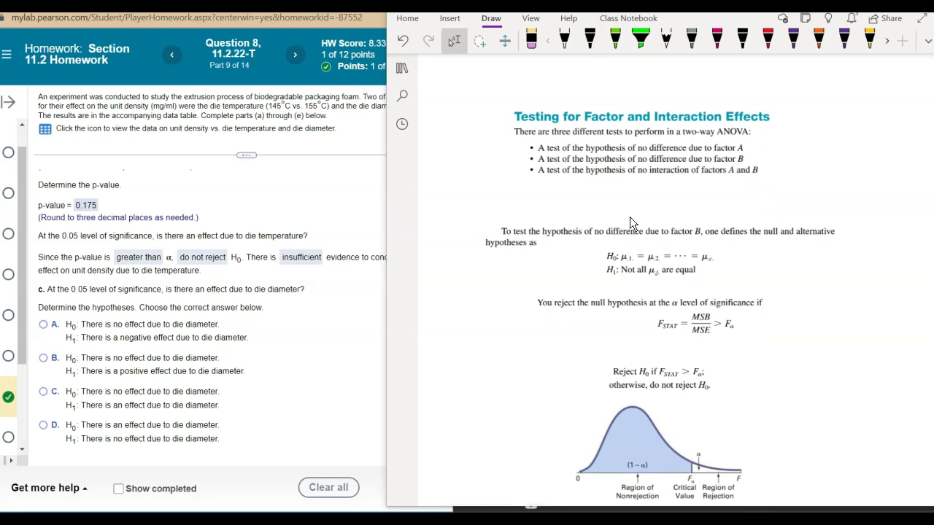
{"action": "left_click", "coordinate": [819, 39]}
{"action": "left_click_drag", "start_coordinate": [529, 159], "coordinate": [744, 159]}
{"action": "key", "text": "ctrl+z"}
{"action": "left_click", "coordinate": [641, 39]}
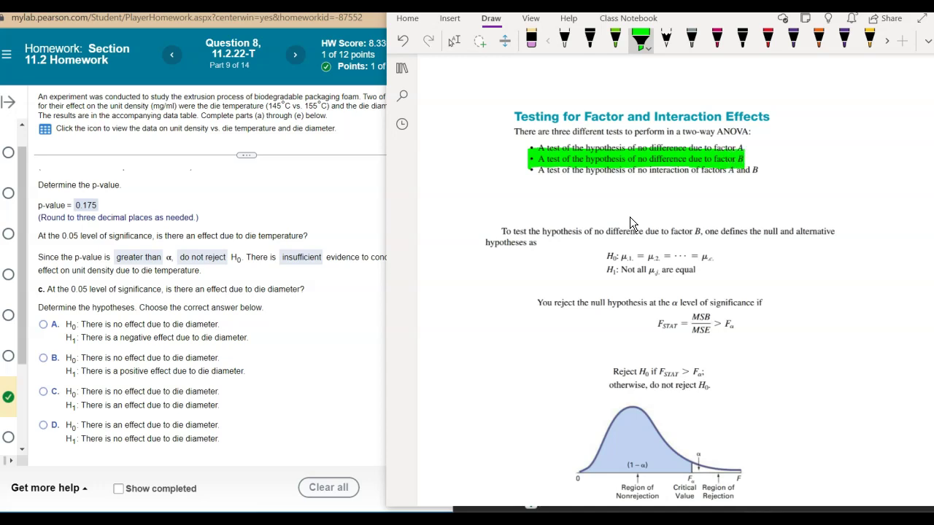
Handwrite in orange "No effect due to Diameter" beside H0 and "there is an effect" beside H1 in the factor B notes
{"action": "left_click", "coordinate": [818, 40]}
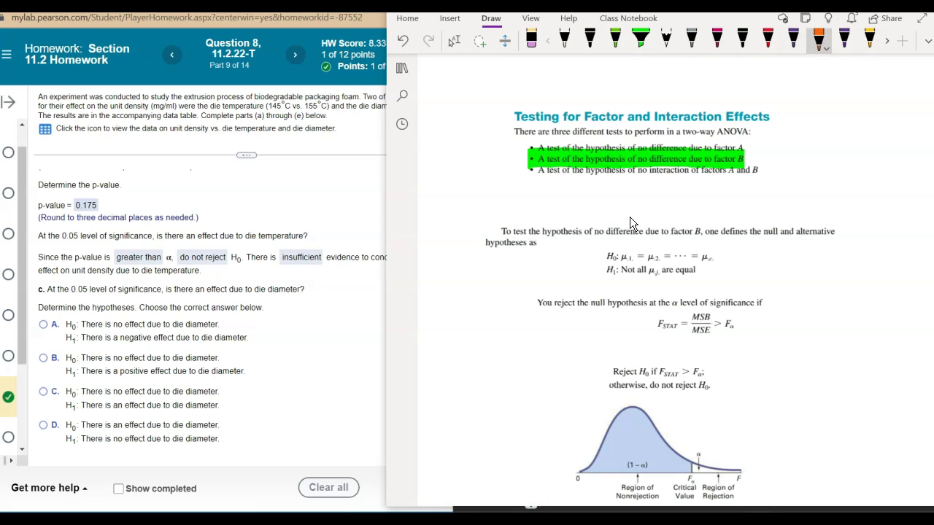
{"action": "mouse_move", "coordinate": [730, 262]}
{"action": "left_mouse_down"}
{"action": "mouse_move", "coordinate": [740, 251]}
{"action": "mouse_move", "coordinate": [767, 258]}
{"action": "mouse_move", "coordinate": [773, 248]}
{"action": "mouse_move", "coordinate": [830, 254]}
{"action": "left_mouse_up"}
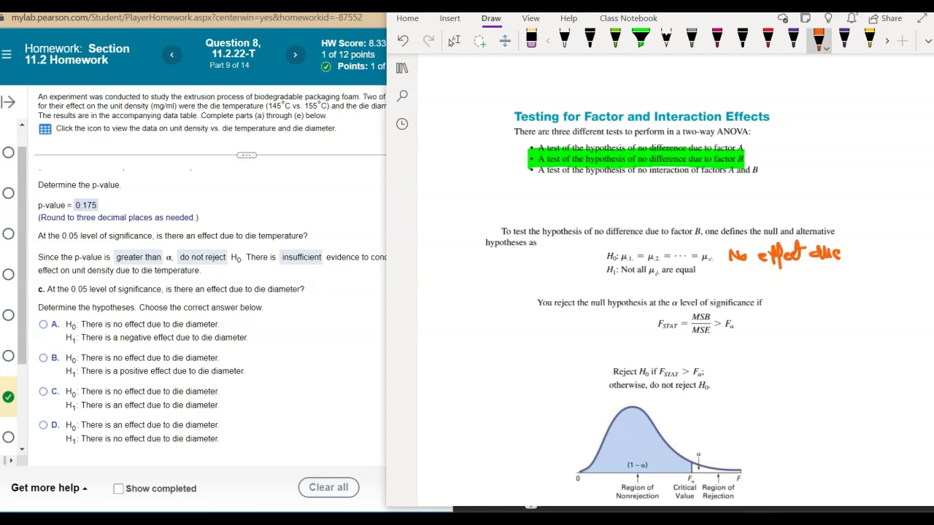
{"action": "left_click_drag", "start_coordinate": [912, 252], "coordinate": [932, 249]}
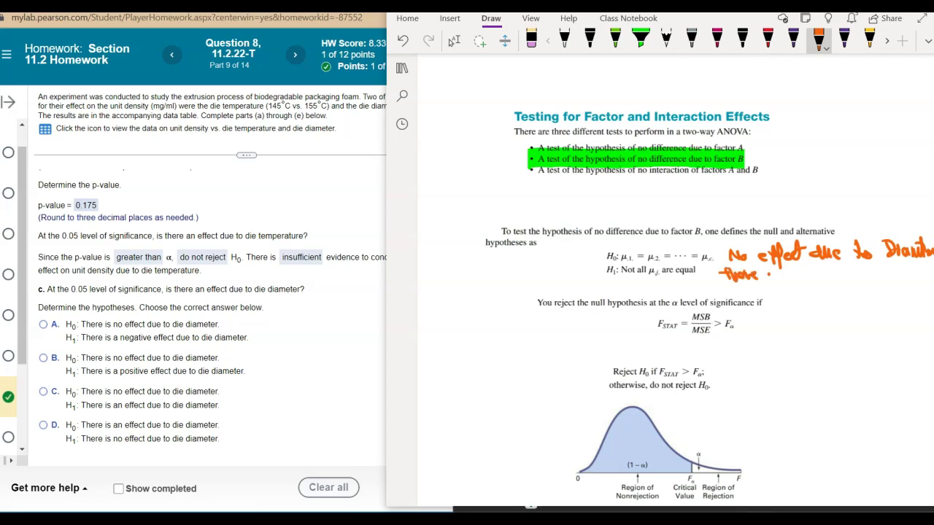
{"action": "left_click_drag", "start_coordinate": [823, 275], "coordinate": [874, 267]}
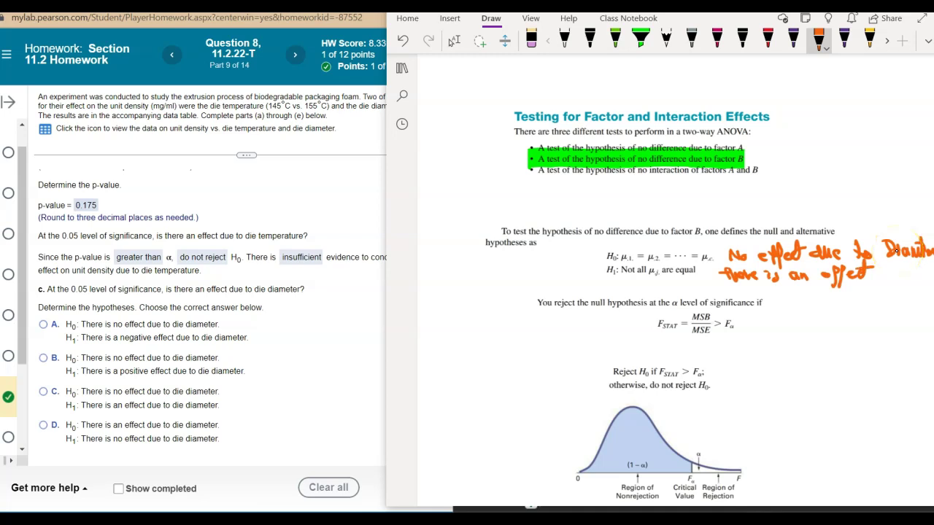
{"action": "key", "text": "Escape"}
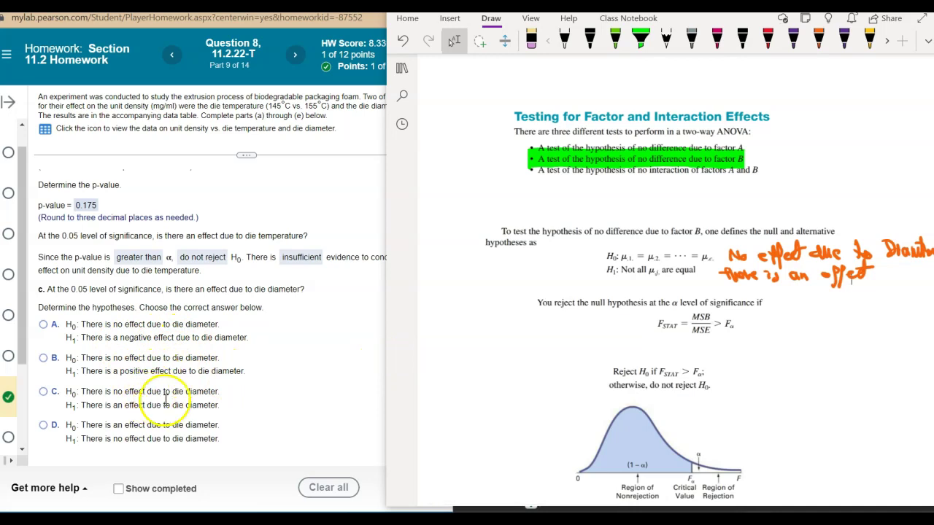
In the MyLab homework, answer the part (c) hypotheses with option C, check it, and dismiss the feedback
{"action": "left_click", "coordinate": [58, 401]}
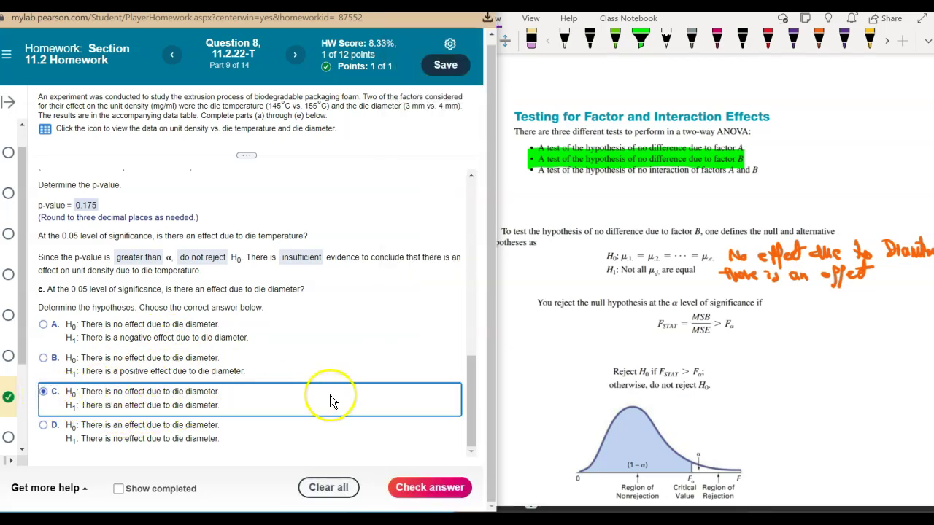
{"action": "left_click", "coordinate": [430, 487]}
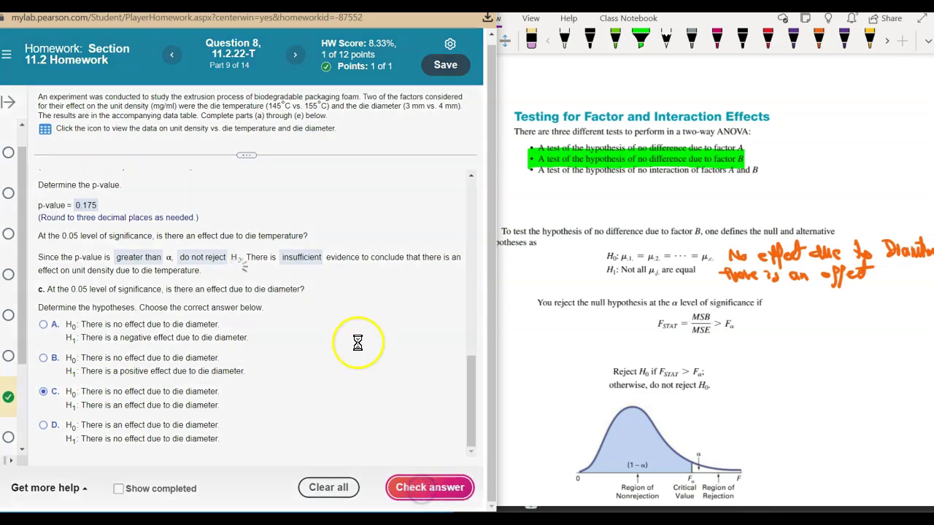
{"action": "left_click", "coordinate": [253, 297]}
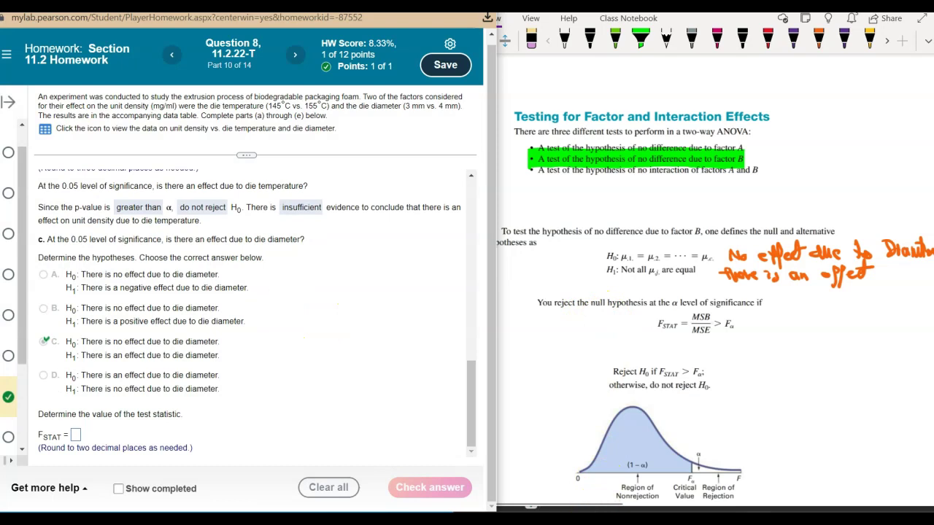
In the Excel ANOVA table, fill the Columns row (row 27) with orange
{"action": "key", "text": "alt+Tab"}
{"action": "scroll", "coordinate": [583, 438], "scroll_direction": "left", "scroll_amount": 2}
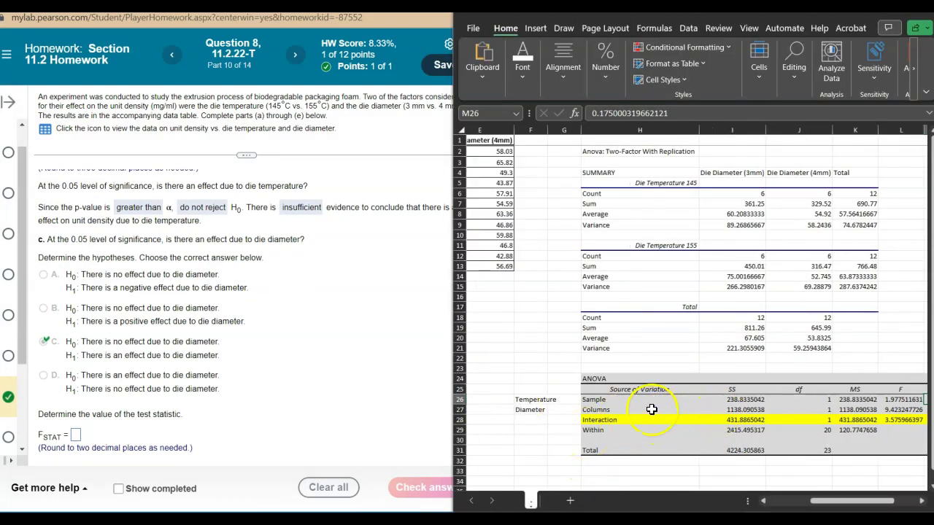
{"action": "left_click_drag", "start_coordinate": [597, 410], "coordinate": [931, 413]}
{"action": "left_click", "coordinate": [522, 58]}
{"action": "left_click", "coordinate": [616, 133]}
{"action": "left_click", "coordinate": [624, 252]}
{"action": "scroll", "coordinate": [793, 271], "scroll_direction": "down", "scroll_amount": 2}
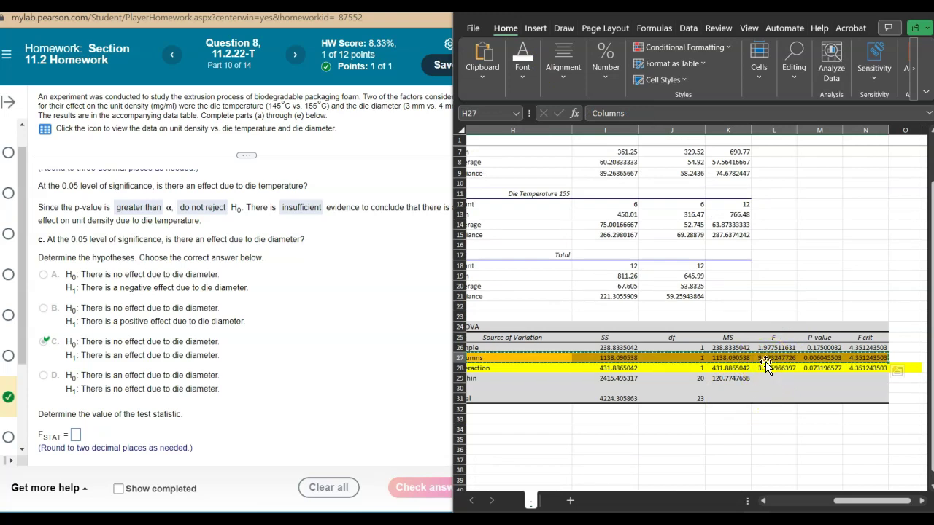
Copy the Columns row's F value into the die diameter test statistic answer as 9.42, check it, and dismiss the feedback
{"action": "left_click", "coordinate": [767, 399]}
{"action": "left_click", "coordinate": [772, 358]}
{"action": "key", "text": "ctrl+c"}
{"action": "left_click", "coordinate": [76, 437]}
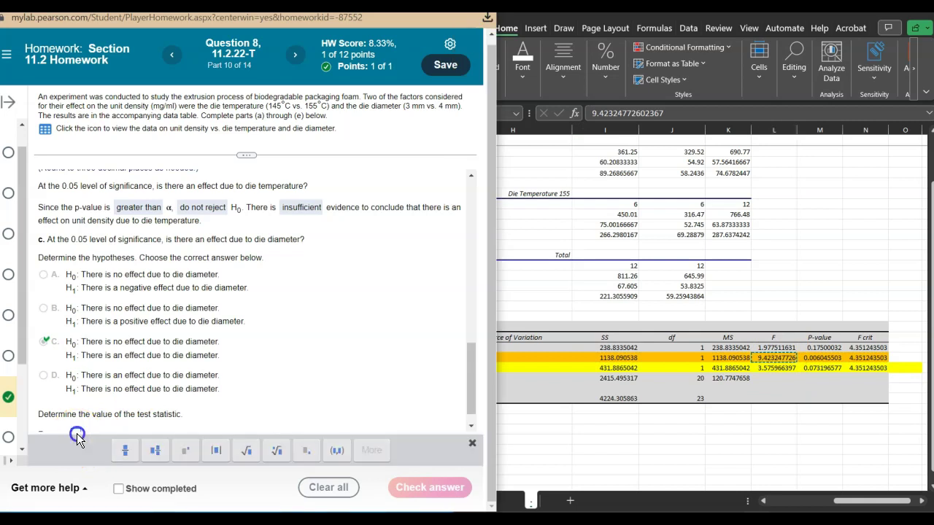
{"action": "scroll", "coordinate": [118, 384], "scroll_direction": "down", "scroll_amount": 1}
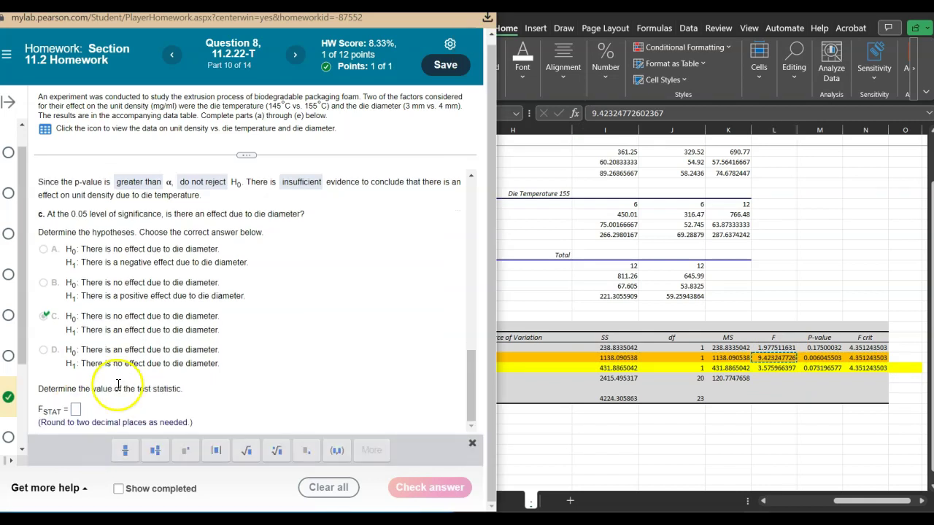
{"action": "left_click", "coordinate": [75, 410]}
{"action": "key", "text": "ctrl+v"}
{"action": "key", "text": "BackSpace"}
{"action": "key", "text": "BackSpace"}
{"action": "key", "text": "BackSpace"}
{"action": "key", "text": "BackSpace"}
{"action": "key", "text": "BackSpace"}
{"action": "key", "text": "BackSpace"}
{"action": "key", "text": "BackSpace"}
{"action": "key", "text": "BackSpace"}
{"action": "key", "text": "BackSpace"}
{"action": "key", "text": "BackSpace"}
{"action": "key", "text": "BackSpace"}
{"action": "key", "text": "BackSpace"}
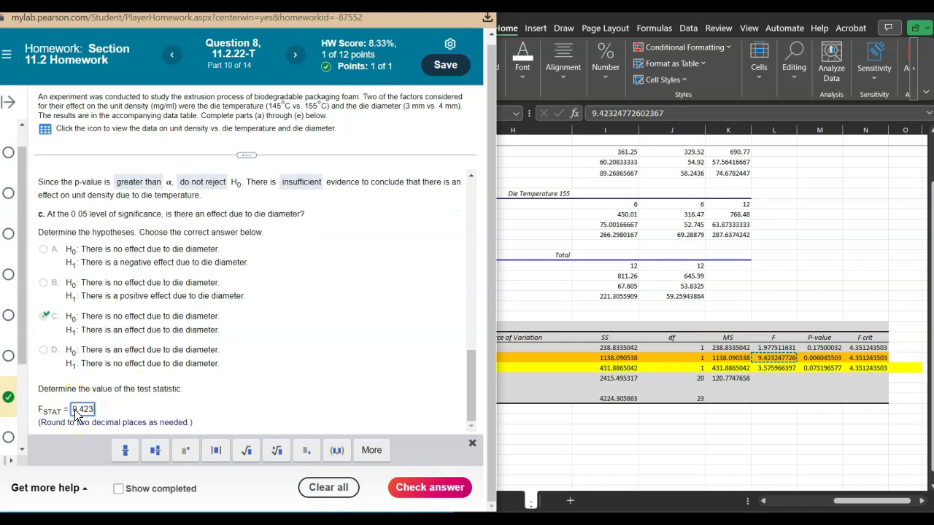
{"action": "left_click", "coordinate": [466, 501]}
{"action": "left_click", "coordinate": [248, 293]}
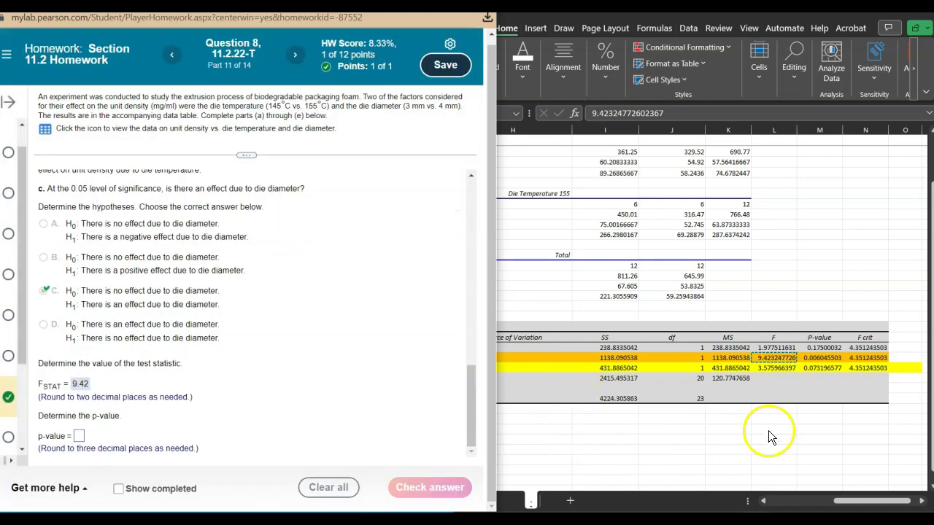
Copy the Columns row's P-value into the die diameter p-value answer as 0.006 and check it
{"action": "left_click", "coordinate": [822, 358]}
{"action": "key", "text": "ctrl+c"}
{"action": "left_click", "coordinate": [78, 436]}
{"action": "key", "text": "ctrl+v"}
{"action": "key", "text": "BackSpace"}
{"action": "key", "text": "BackSpace"}
{"action": "key", "text": "BackSpace"}
{"action": "key", "text": "BackSpace"}
{"action": "key", "text": "BackSpace"}
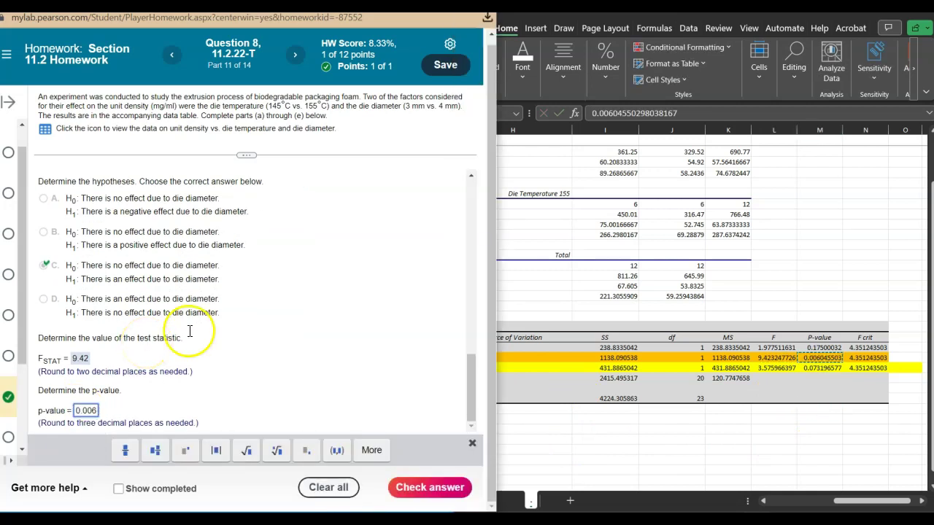
{"action": "left_click", "coordinate": [426, 493]}
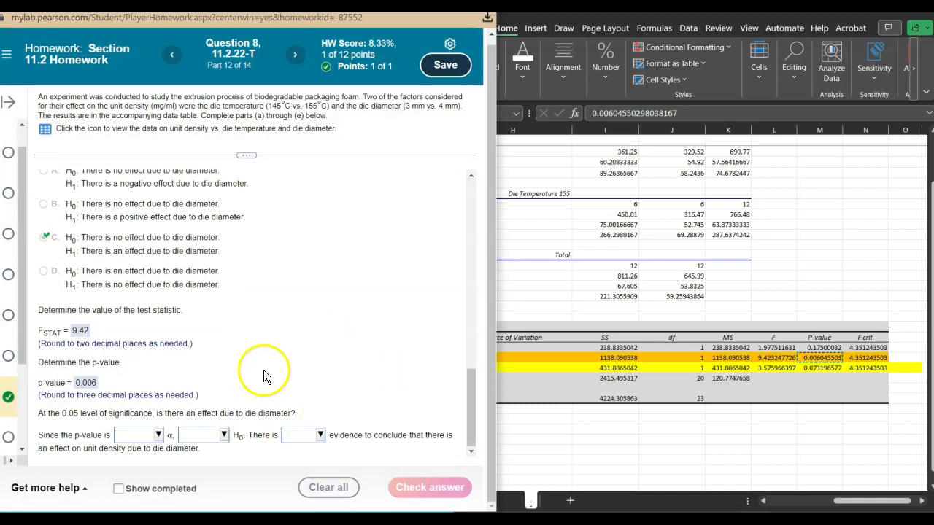
In the OneNote factor B notes, shade the F curve's rejection region in orange
{"action": "key", "text": "alt+Tab"}
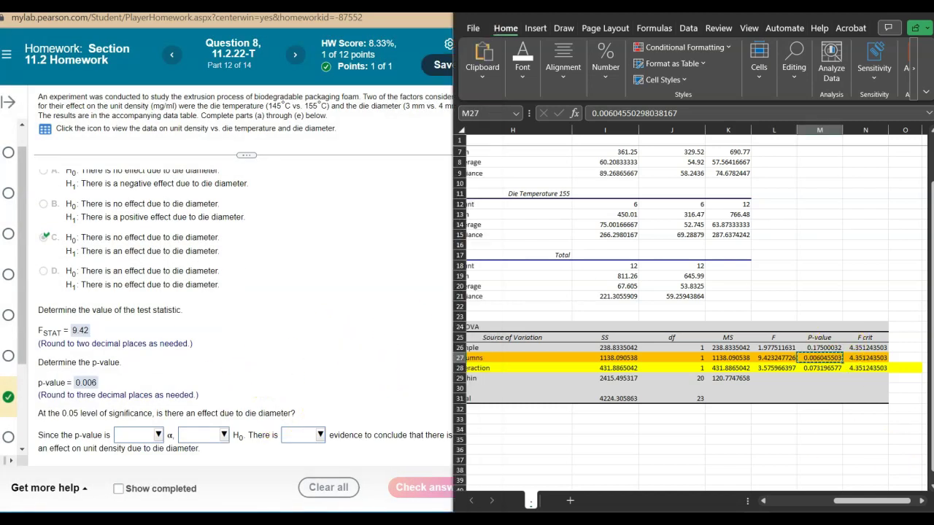
{"action": "key", "text": "alt+Tab"}
{"action": "scroll", "coordinate": [766, 397], "scroll_direction": "down", "scroll_amount": 5}
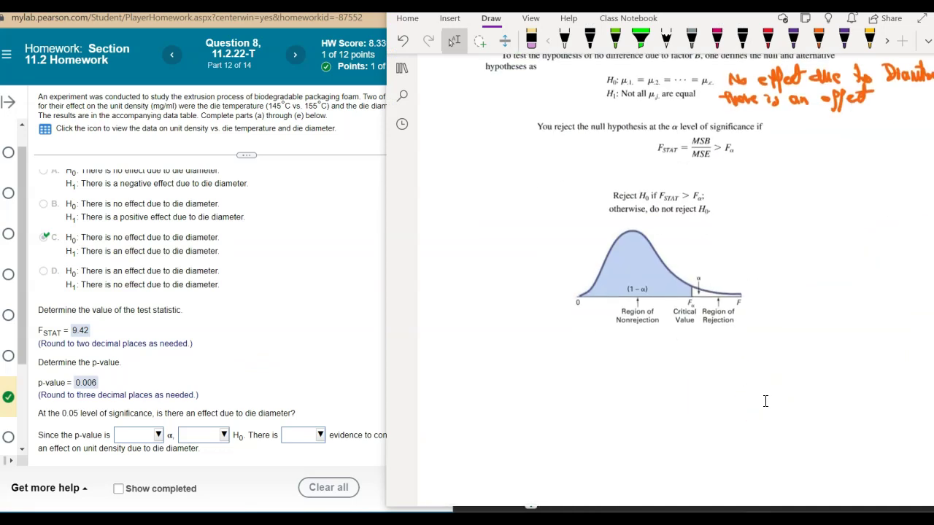
{"action": "left_click", "coordinate": [818, 39]}
{"action": "left_click_drag", "start_coordinate": [694, 291], "coordinate": [751, 295]}
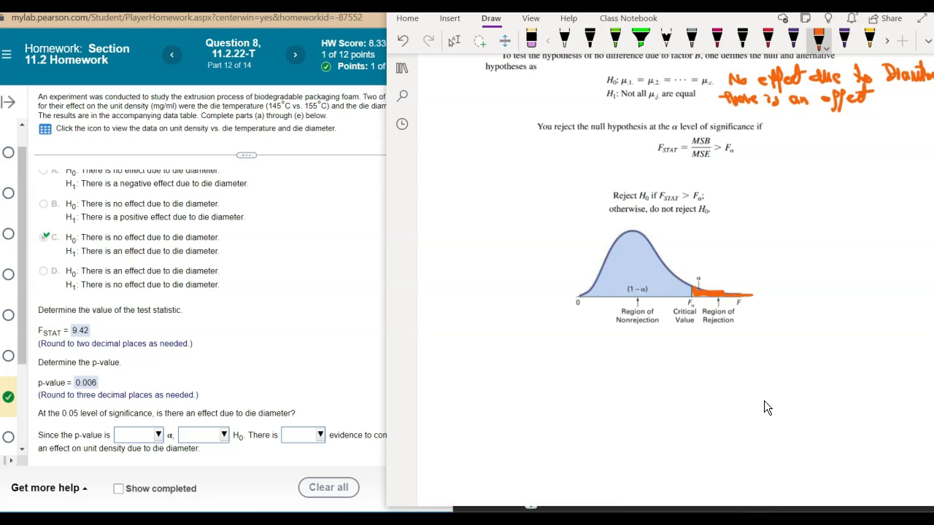
Write "= 0.05" beside α in orange and mark the curve's tail in purple with the label "P-value = 0.006"
{"action": "left_click_drag", "start_coordinate": [706, 274], "coordinate": [712, 274]}
{"action": "mouse_move", "coordinate": [707, 278]}
{"action": "left_mouse_down"}
{"action": "mouse_move", "coordinate": [738, 269]}
{"action": "mouse_move", "coordinate": [747, 276]}
{"action": "left_mouse_up"}
{"action": "left_click", "coordinate": [731, 275]}
{"action": "left_click", "coordinate": [793, 38]}
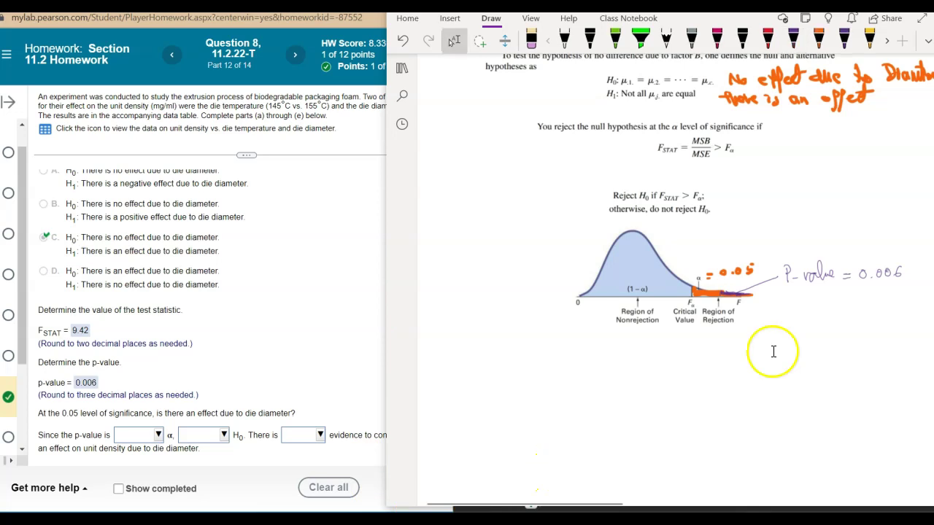
Mark where the curve's purple tail begins with a purple arrow labelled "Fstat", circle "Region of Rejection" and add "H0" inside
{"action": "scroll", "coordinate": [738, 302], "scroll_direction": "up", "scroll_amount": 5}
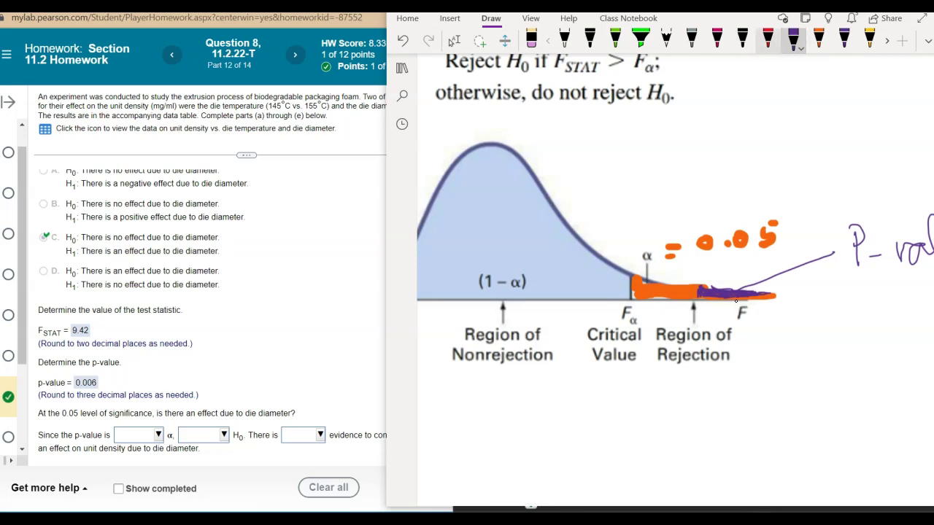
{"action": "left_click", "coordinate": [845, 39]}
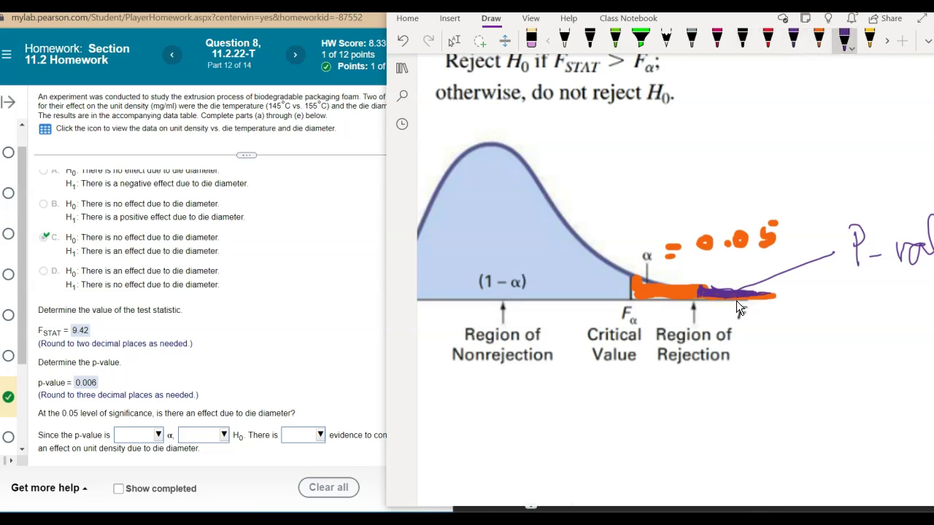
{"action": "mouse_move", "coordinate": [699, 295]}
{"action": "left_mouse_down"}
{"action": "mouse_move", "coordinate": [775, 356]}
{"action": "mouse_move", "coordinate": [699, 314]}
{"action": "left_mouse_up"}
{"action": "mouse_move", "coordinate": [788, 351]}
{"action": "left_mouse_down"}
{"action": "mouse_move", "coordinate": [787, 365]}
{"action": "mouse_move", "coordinate": [798, 346]}
{"action": "left_mouse_up"}
{"action": "mouse_move", "coordinate": [787, 355]}
{"action": "left_mouse_down"}
{"action": "mouse_move", "coordinate": [800, 354]}
{"action": "mouse_move", "coordinate": [801, 367]}
{"action": "left_mouse_up"}
{"action": "left_click_drag", "start_coordinate": [812, 350], "coordinate": [823, 365]}
{"action": "mouse_move", "coordinate": [827, 349]}
{"action": "left_mouse_down"}
{"action": "mouse_move", "coordinate": [828, 366]}
{"action": "mouse_move", "coordinate": [837, 353]}
{"action": "left_mouse_up"}
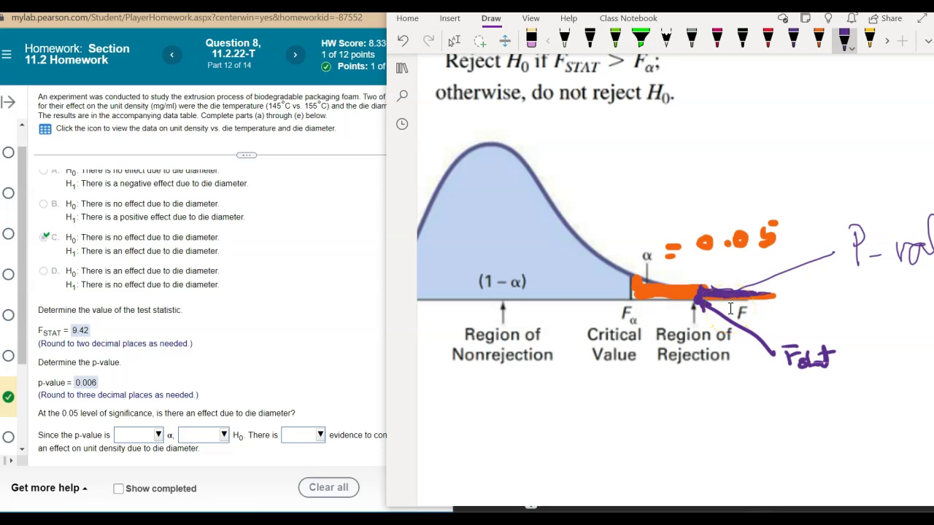
{"action": "mouse_move", "coordinate": [657, 322]}
{"action": "left_mouse_down"}
{"action": "mouse_move", "coordinate": [751, 352]}
{"action": "mouse_move", "coordinate": [682, 318]}
{"action": "left_mouse_up"}
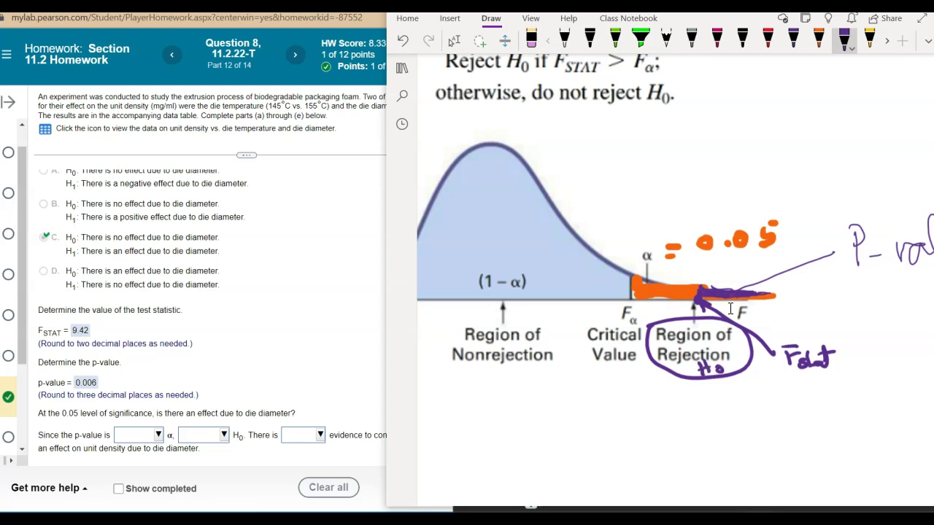
Write "P-value < α ⇒ Reject H0" in purple below the curve, then cross out H0 and tick H1 in the factor B hypotheses
{"action": "scroll", "coordinate": [730, 307], "scroll_direction": "down", "scroll_amount": 2}
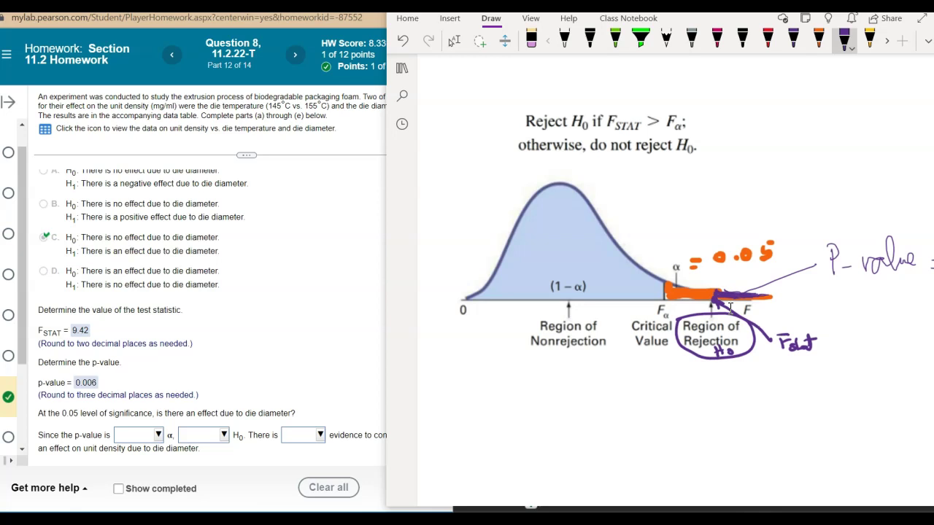
{"action": "scroll", "coordinate": [730, 308], "scroll_direction": "down", "scroll_amount": 3}
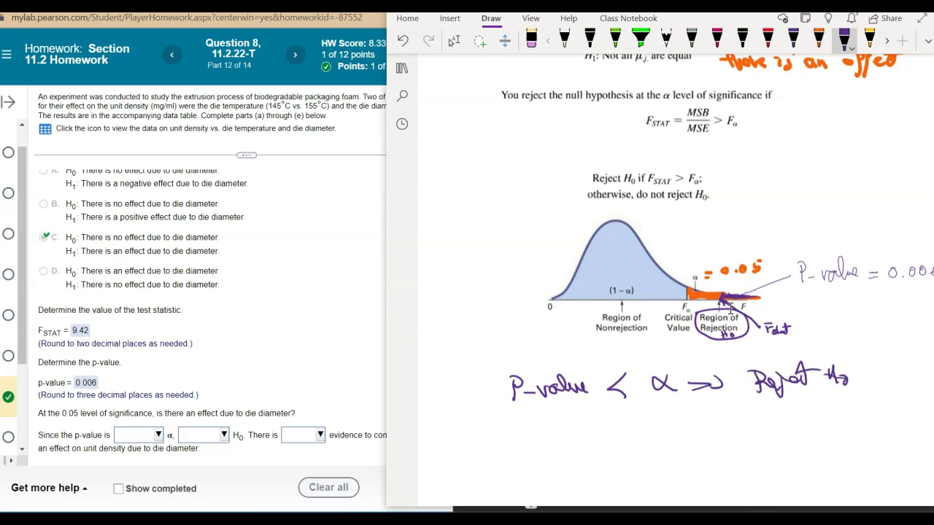
{"action": "scroll", "coordinate": [730, 309], "scroll_direction": "up", "scroll_amount": 2}
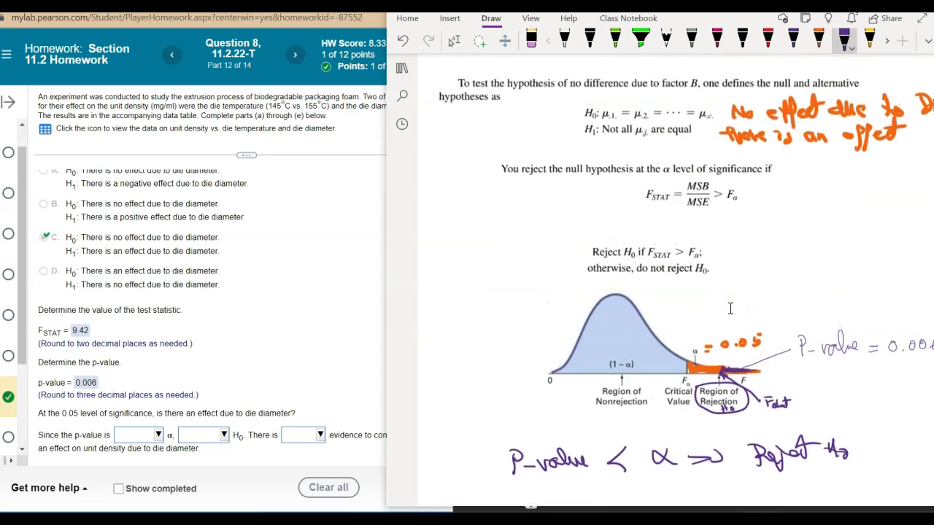
{"action": "scroll", "coordinate": [678, 397], "scroll_direction": "down", "scroll_amount": 2, "text": "ctrl"}
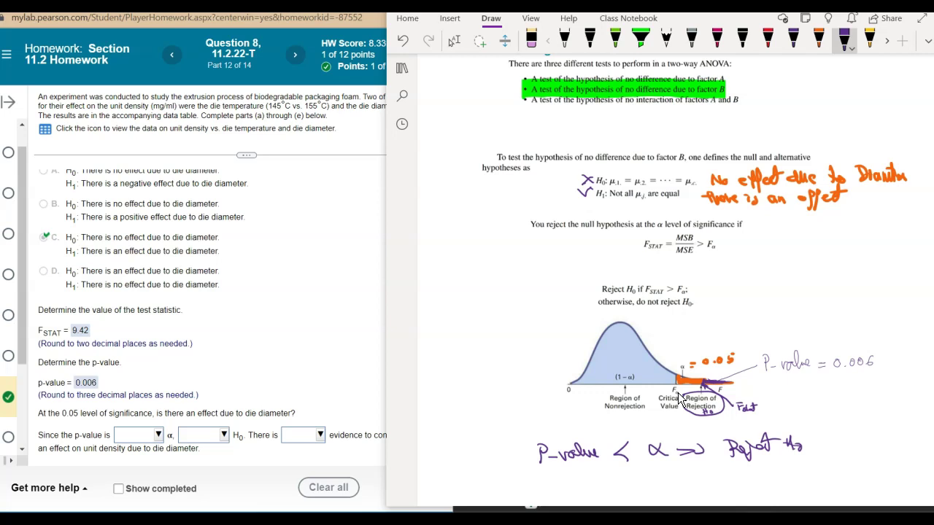
{"action": "key", "text": "ctrl+alt+shift+t"}
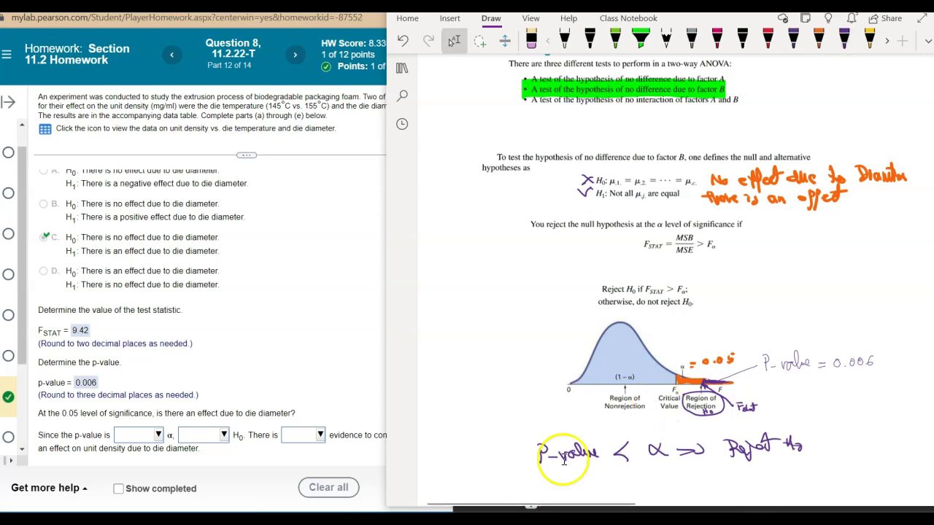
Complete the die diameter conclusion in MyLab with "less than", "reject" and "sufficient", check it, and dismiss the feedback
{"action": "left_click", "coordinate": [149, 436]}
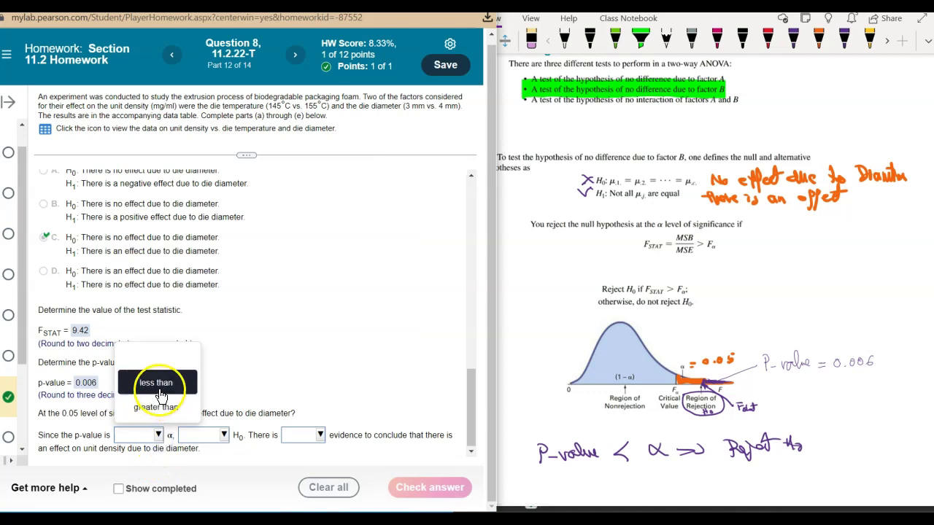
{"action": "left_click", "coordinate": [156, 382]}
{"action": "left_click", "coordinate": [220, 435]}
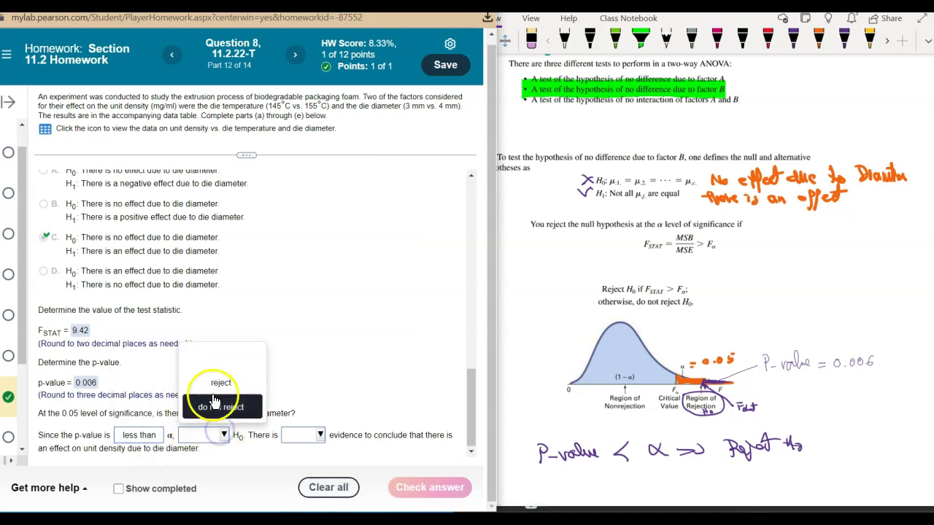
{"action": "left_click", "coordinate": [215, 384]}
{"action": "left_click", "coordinate": [316, 436]}
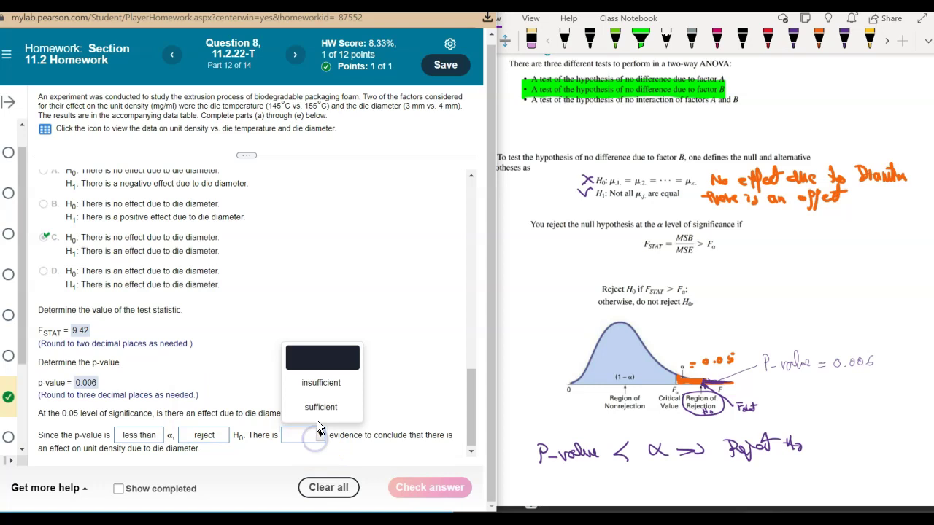
{"action": "left_click", "coordinate": [321, 408]}
{"action": "left_click", "coordinate": [413, 486]}
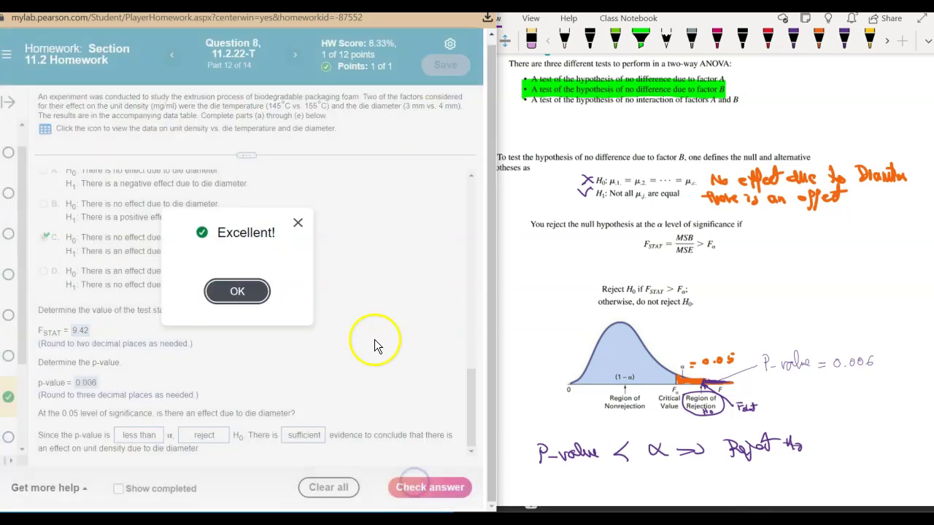
{"action": "left_click", "coordinate": [249, 291]}
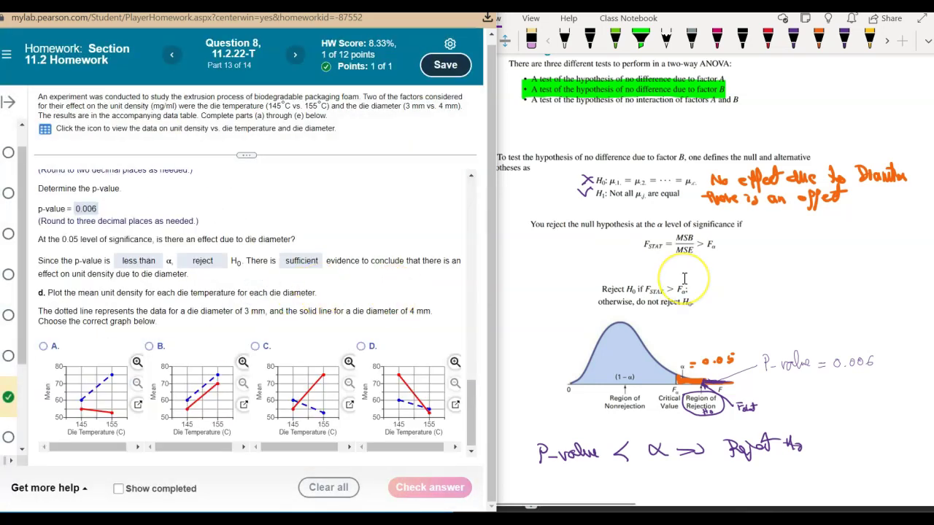
In the OneNote list of conclusions, add in purple "there is an effect due to the Diameter" below the temperature line
{"action": "scroll", "coordinate": [685, 278], "scroll_direction": "up", "scroll_amount": 10}
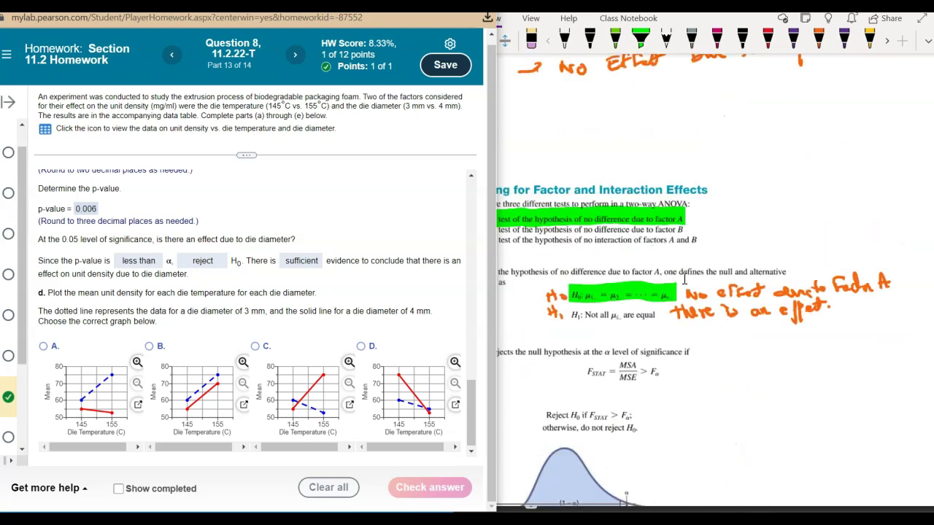
{"action": "scroll", "coordinate": [684, 278], "scroll_direction": "up", "scroll_amount": 3}
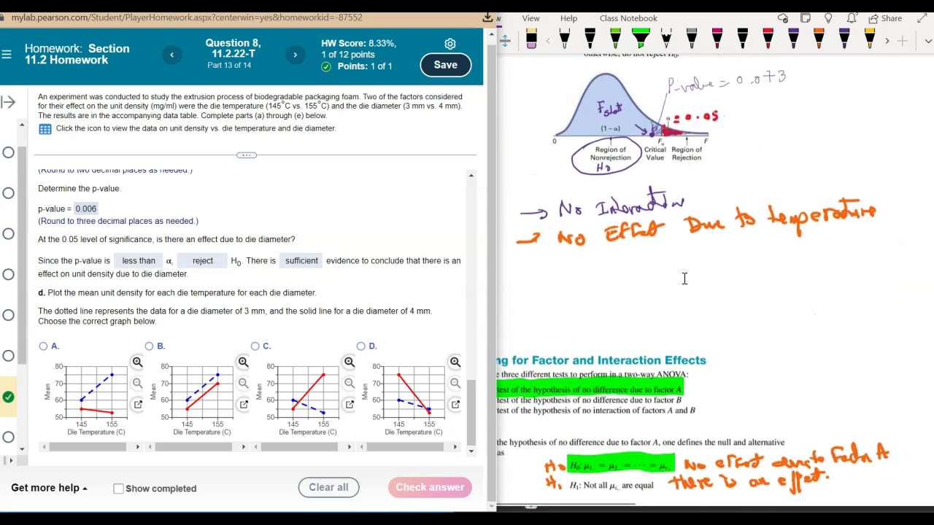
{"action": "mouse_move", "coordinate": [519, 275]}
{"action": "left_mouse_down"}
{"action": "mouse_move", "coordinate": [624, 264]}
{"action": "mouse_move", "coordinate": [629, 273]}
{"action": "left_mouse_up"}
{"action": "left_click_drag", "start_coordinate": [662, 259], "coordinate": [783, 253]}
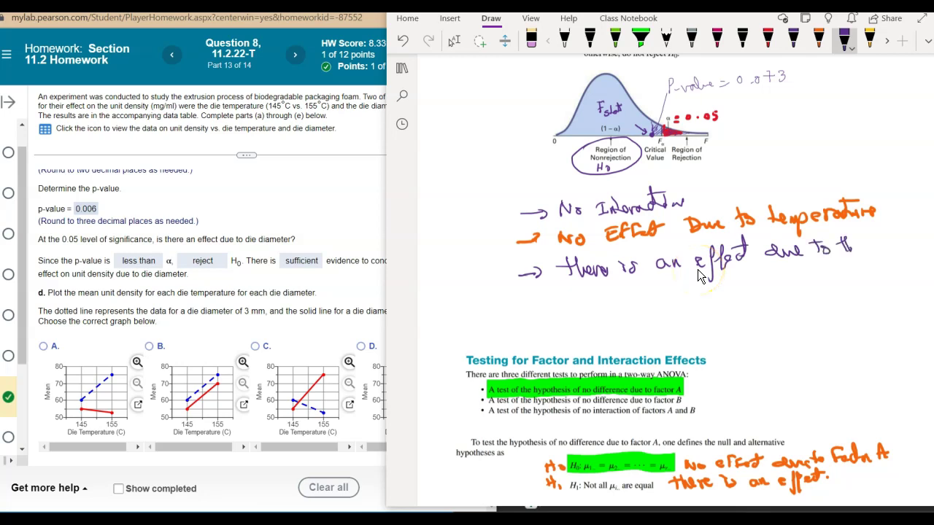
{"action": "left_click_drag", "start_coordinate": [879, 248], "coordinate": [928, 239]}
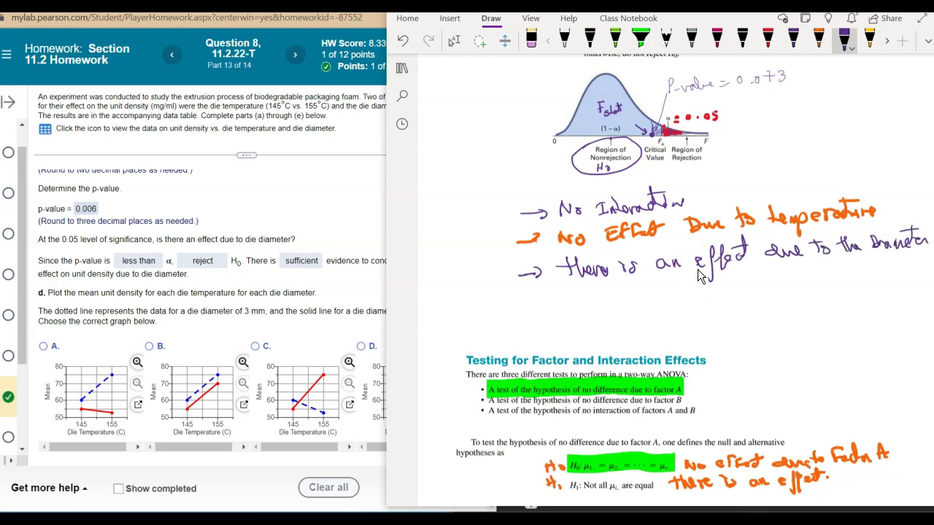
{"action": "left_click", "coordinate": [454, 40]}
Read MyLab part d, switch to Excel, and locate the two die diameter columns and both die temperature sections in the ANOVA summary
{"action": "scroll", "coordinate": [807, 300], "scroll_direction": "down", "scroll_amount": 6}
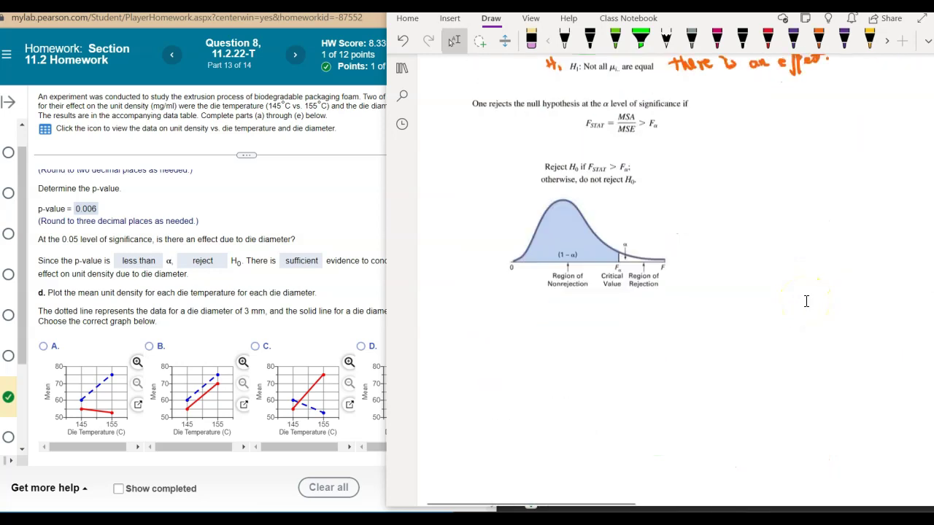
{"action": "left_click", "coordinate": [271, 295]}
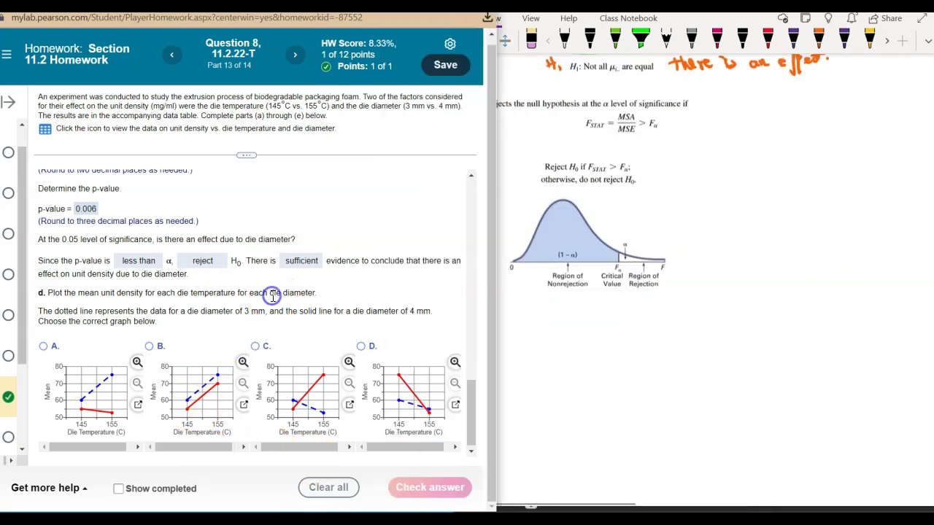
{"action": "scroll", "coordinate": [310, 310], "scroll_direction": "down", "scroll_amount": 1}
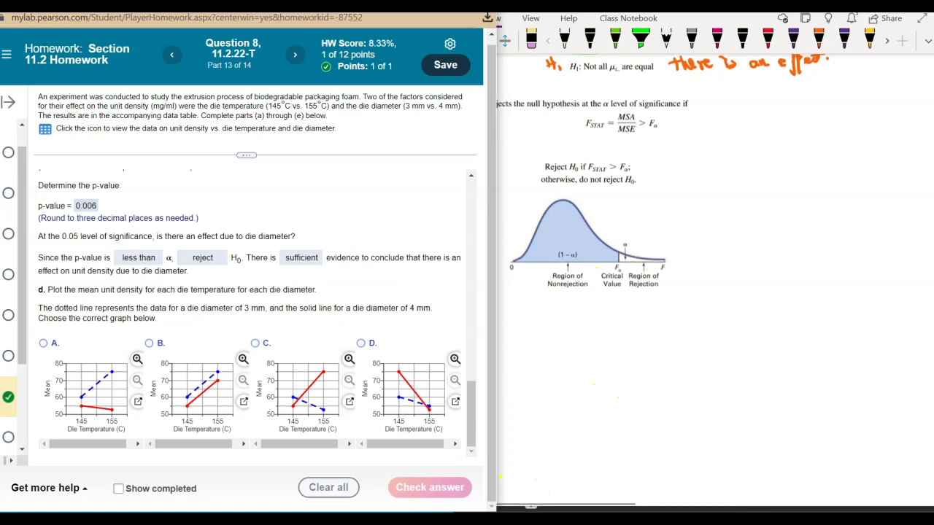
{"action": "key", "text": "alt+Tab"}
{"action": "scroll", "coordinate": [619, 391], "scroll_direction": "up", "scroll_amount": 5}
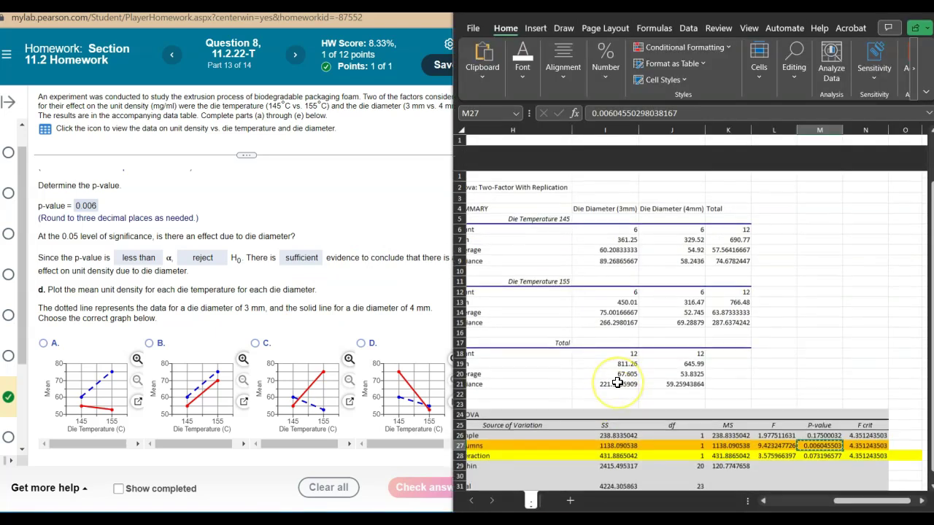
{"action": "scroll", "coordinate": [618, 382], "scroll_direction": "left", "scroll_amount": 3}
{"action": "scroll", "coordinate": [708, 185], "scroll_direction": "down", "scroll_amount": 1}
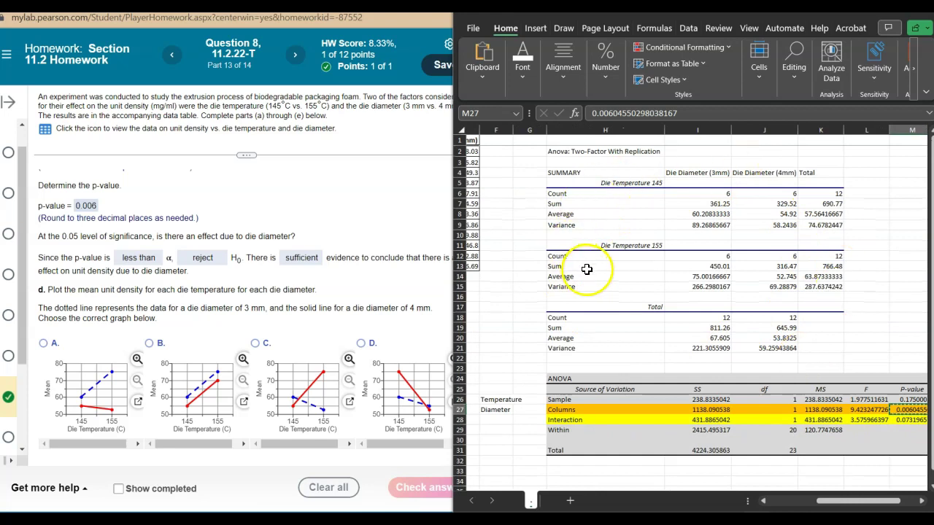
{"action": "left_click_drag", "start_coordinate": [693, 173], "coordinate": [792, 171]}
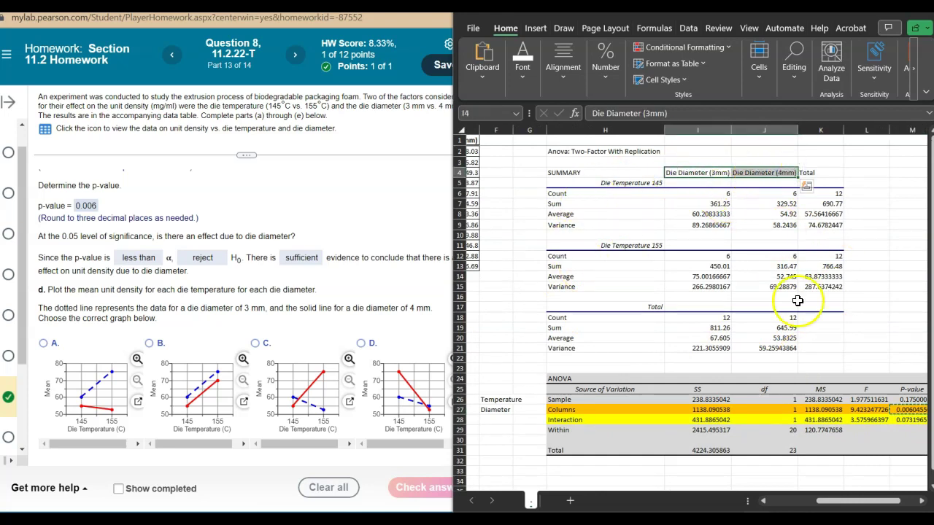
{"action": "left_click", "coordinate": [614, 185]}
{"action": "left_click", "coordinate": [609, 245]}
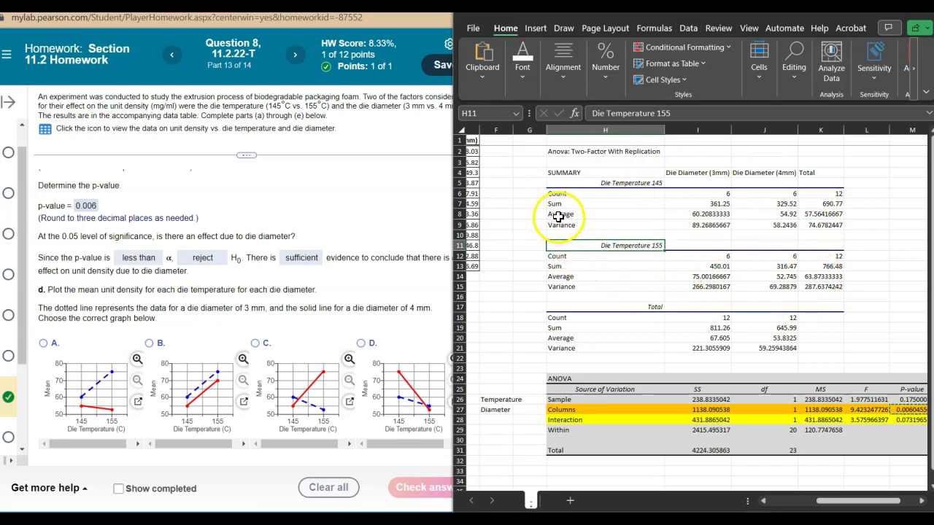
Highlight in yellow the 3 mm and 4 mm averages for die temperatures 145 and 155
{"action": "left_click", "coordinate": [713, 217]}
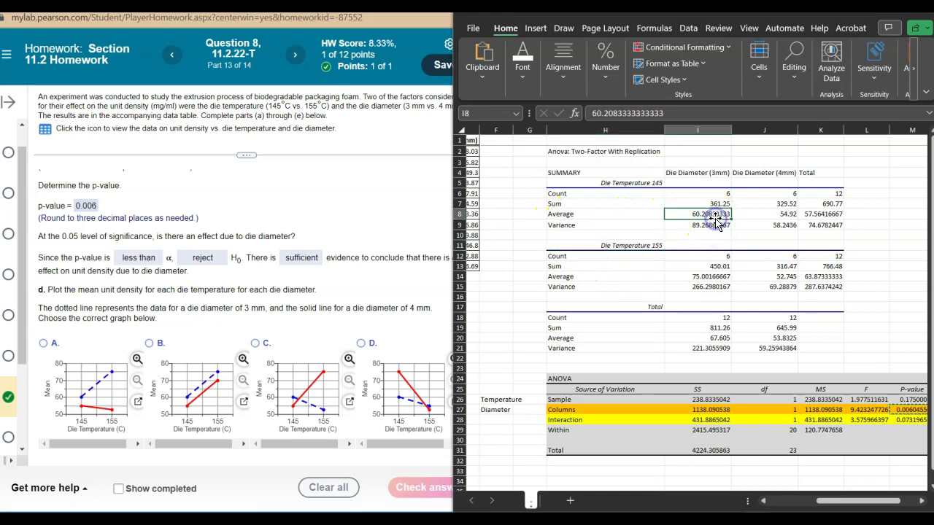
{"action": "left_click", "coordinate": [711, 277], "text": "ctrl"}
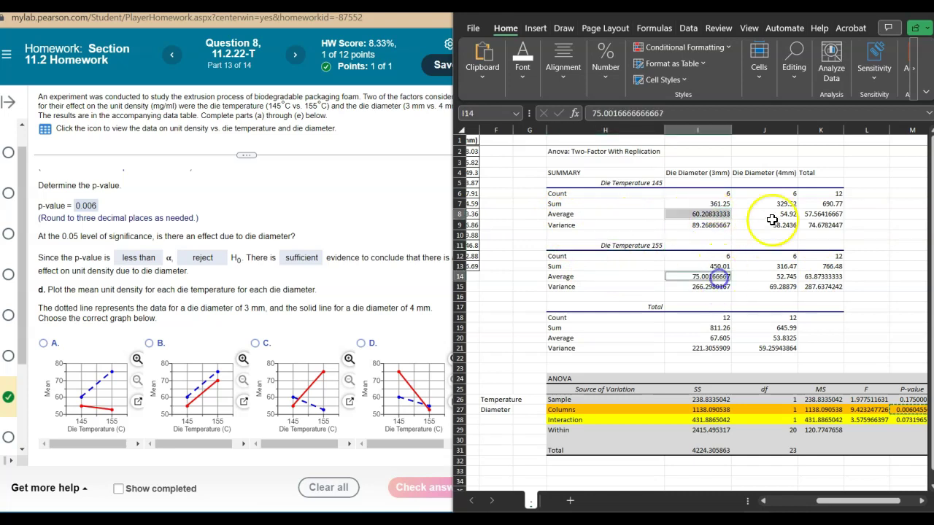
{"action": "left_click", "coordinate": [770, 214], "text": "ctrl"}
{"action": "left_click", "coordinate": [782, 276], "text": "ctrl"}
{"action": "left_click", "coordinate": [523, 62]}
{"action": "left_click", "coordinate": [616, 132]}
{"action": "left_click", "coordinate": [631, 252]}
{"action": "left_click", "coordinate": [849, 301]}
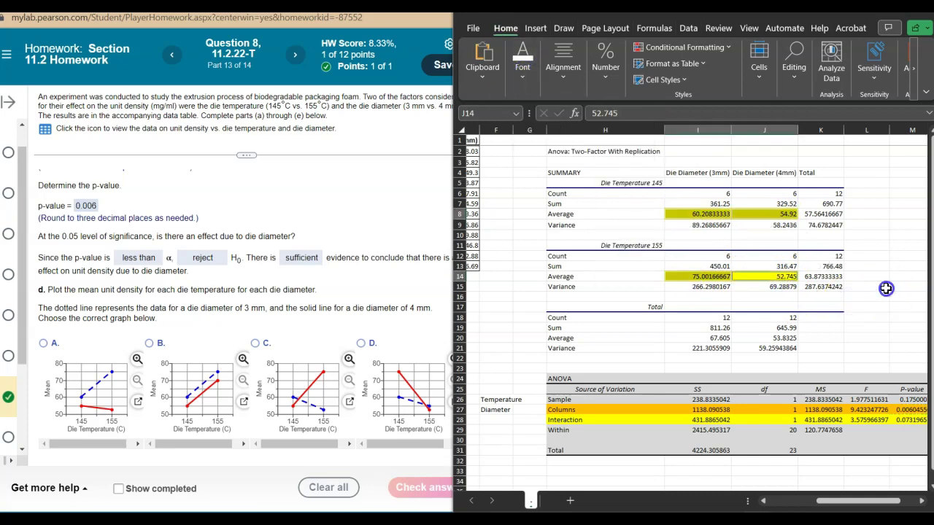
{"action": "left_click", "coordinate": [884, 287]}
Examine the Total column's averages for each die temperature and the Total section's averages for each die diameter
{"action": "left_click", "coordinate": [812, 214]}
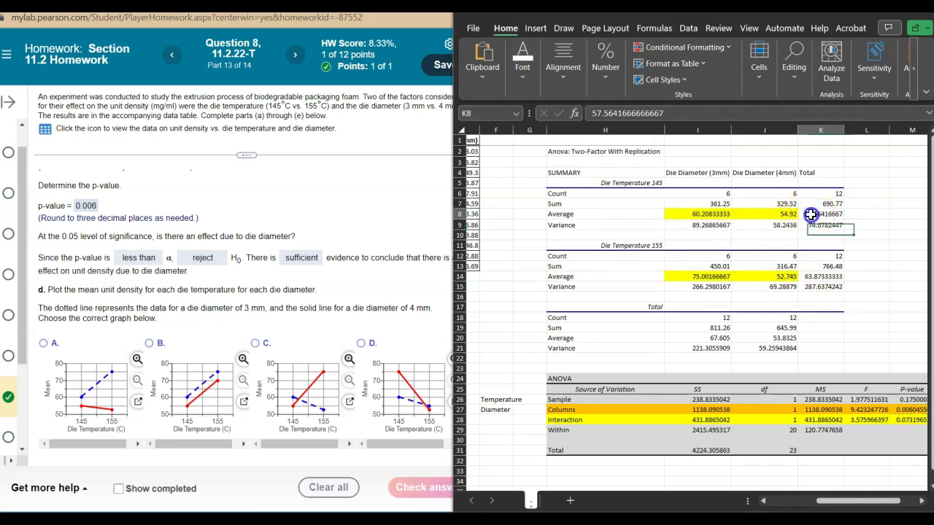
{"action": "left_click", "coordinate": [824, 287]}
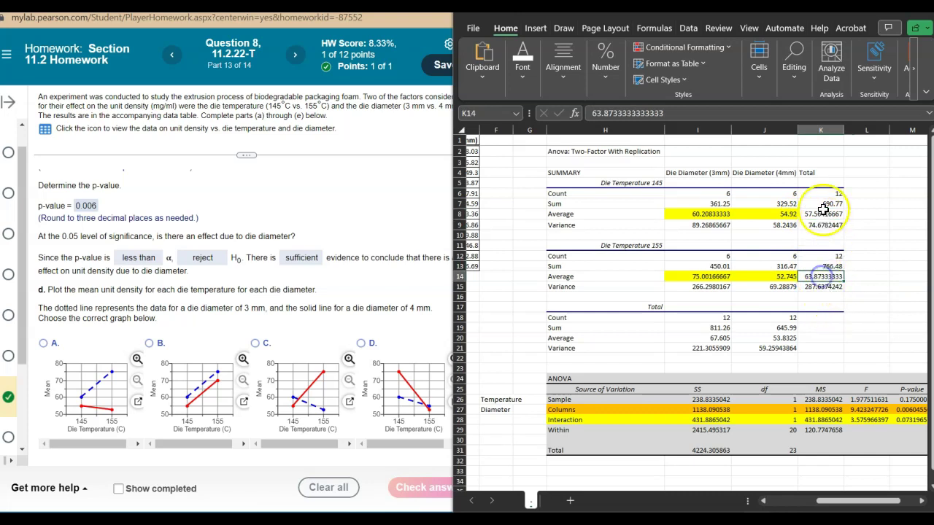
{"action": "left_click", "coordinate": [814, 171]}
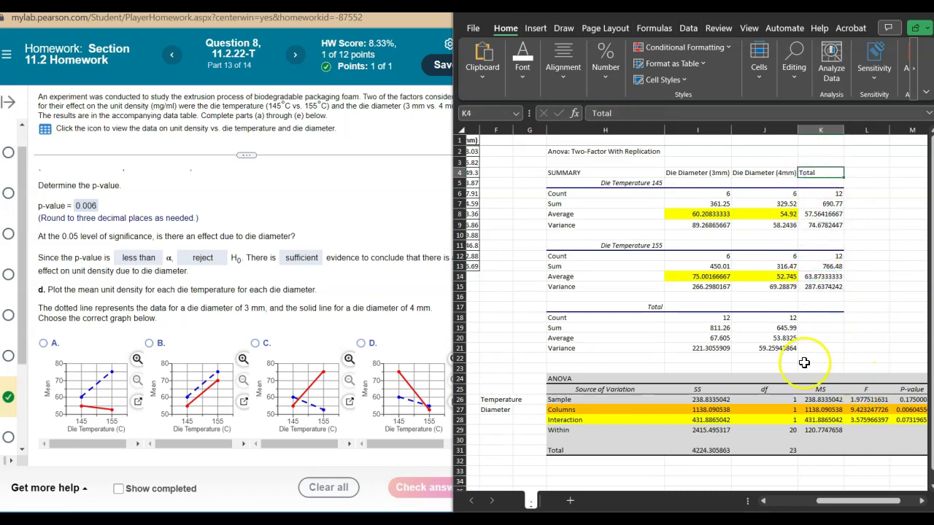
{"action": "left_click", "coordinate": [774, 337]}
{"action": "left_click", "coordinate": [715, 338]}
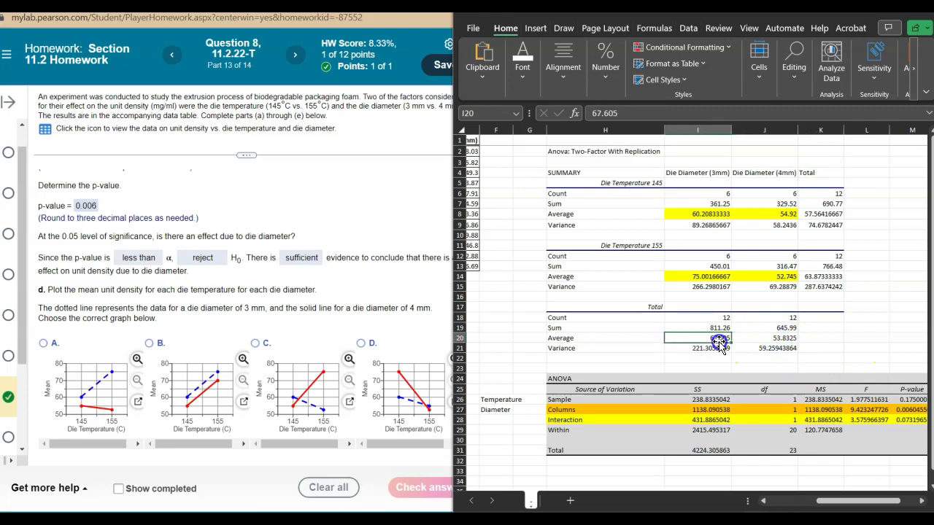
{"action": "left_click", "coordinate": [657, 309]}
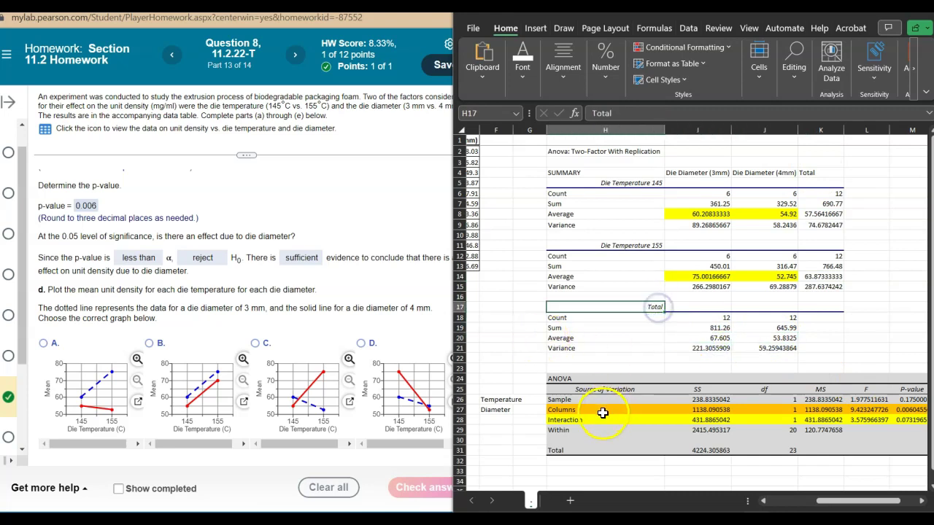
{"action": "left_click", "coordinate": [846, 349]}
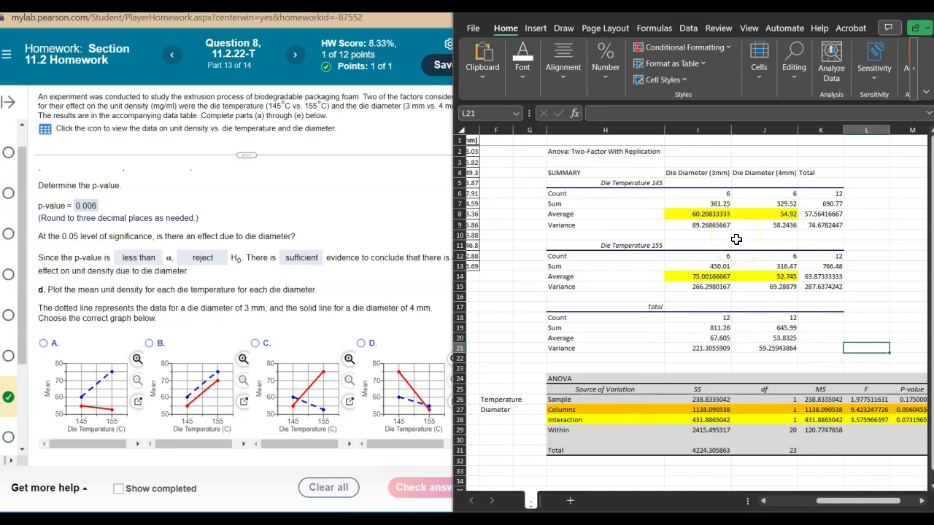
Insert a blank 2-D line chart in the worksheet and place it beside the ANOVA summary tables
{"action": "double_click", "coordinate": [839, 21]}
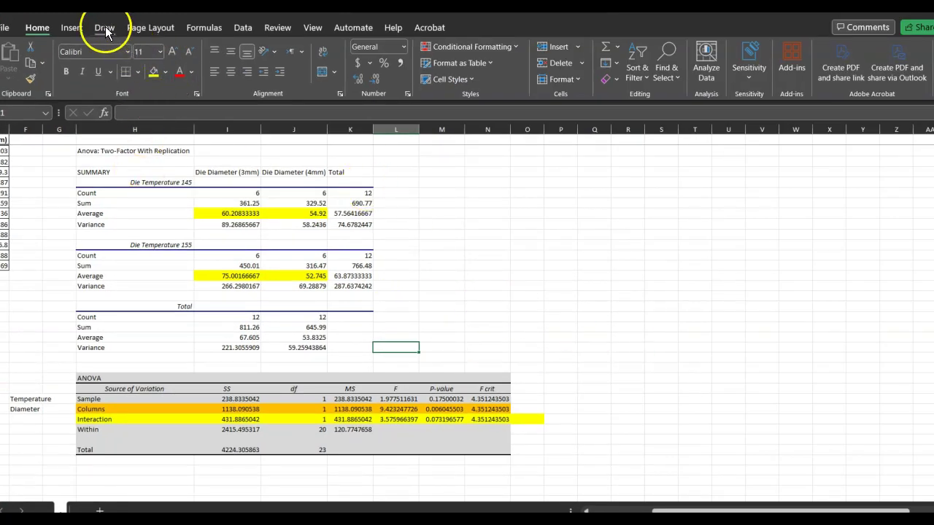
{"action": "left_click", "coordinate": [71, 27]}
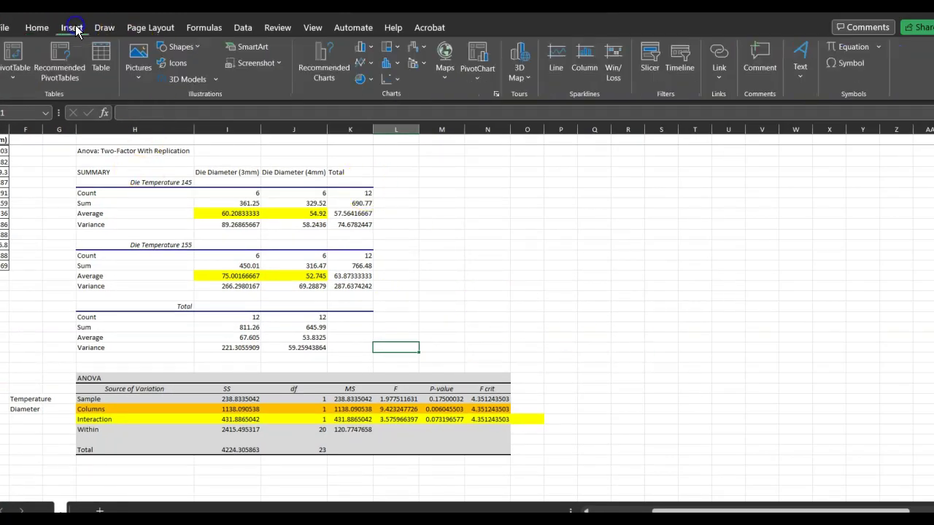
{"action": "left_click", "coordinate": [363, 63]}
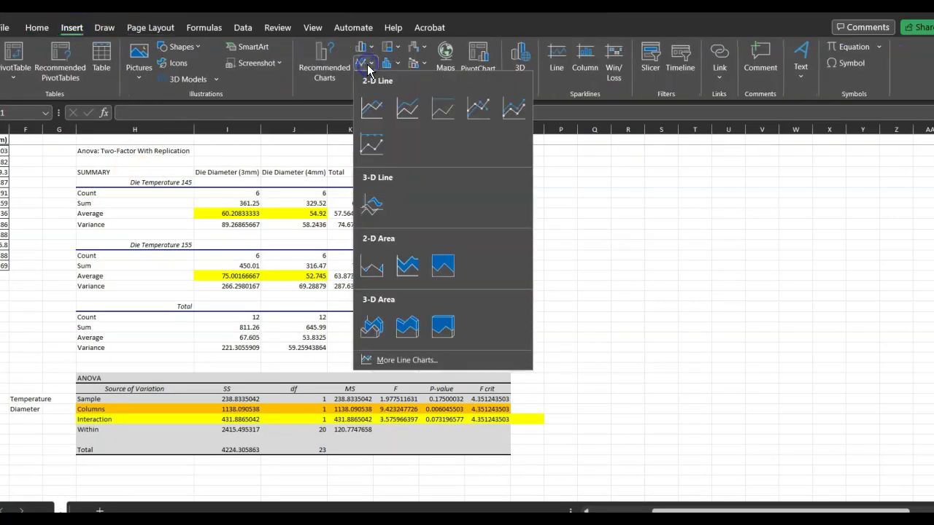
{"action": "left_click", "coordinate": [371, 110]}
{"action": "left_click_drag", "start_coordinate": [449, 310], "coordinate": [542, 217]}
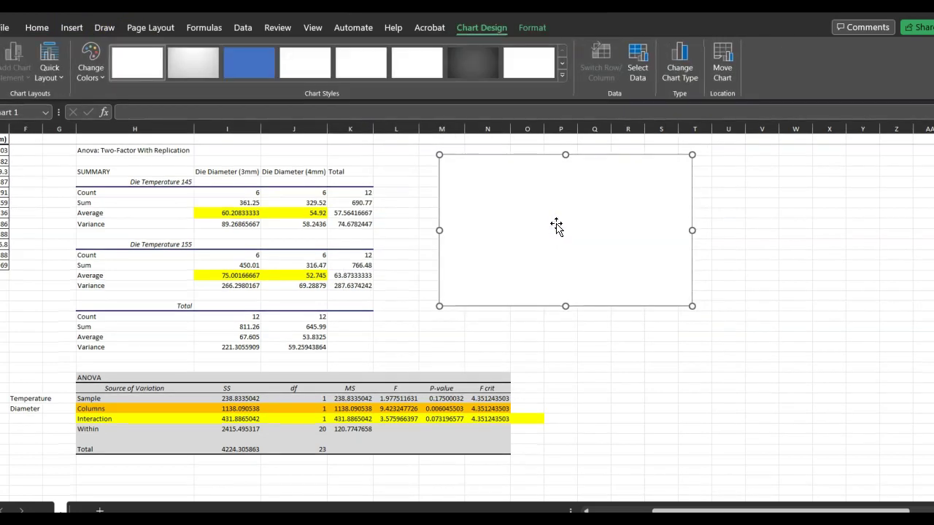
Add a chart series named from the Die Diameter (3mm) header I4, using the averages in I8 and I14 as values
{"action": "right_click", "coordinate": [556, 224]}
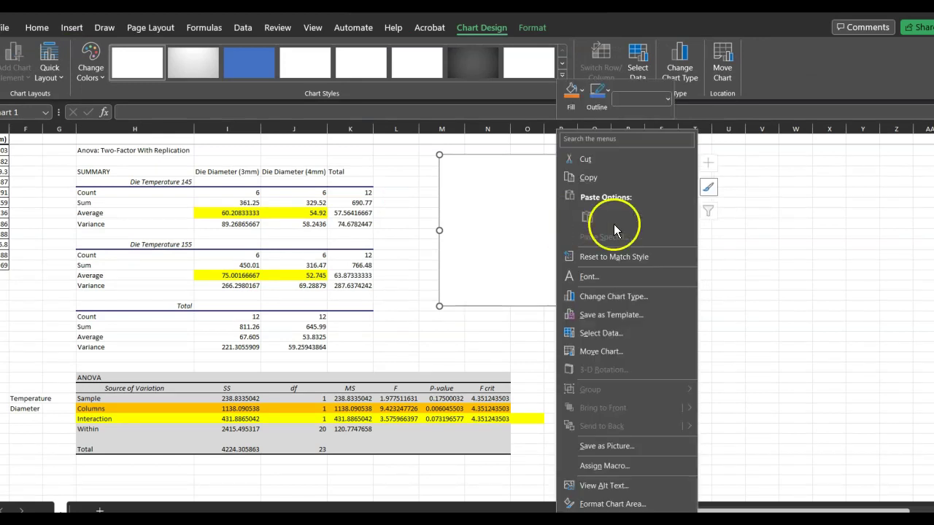
{"action": "left_click", "coordinate": [616, 334]}
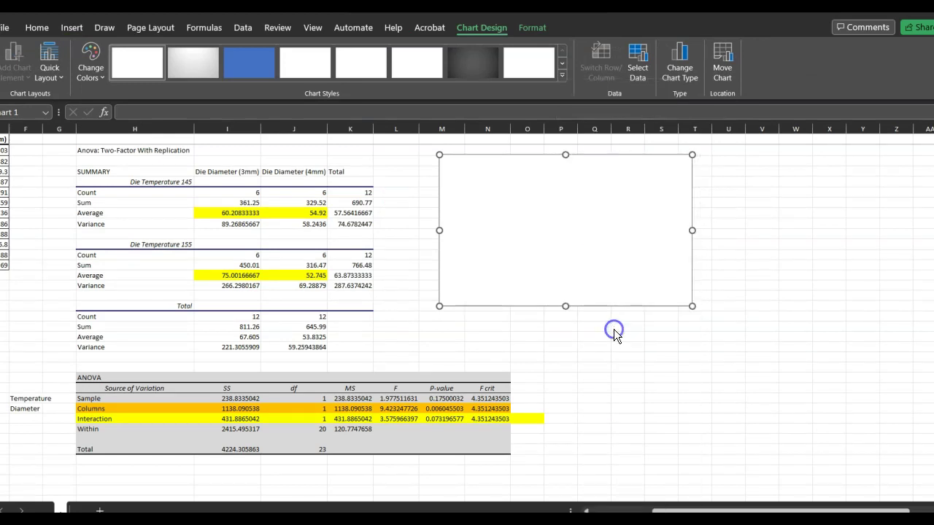
{"action": "left_click_drag", "start_coordinate": [195, 208], "coordinate": [698, 211]}
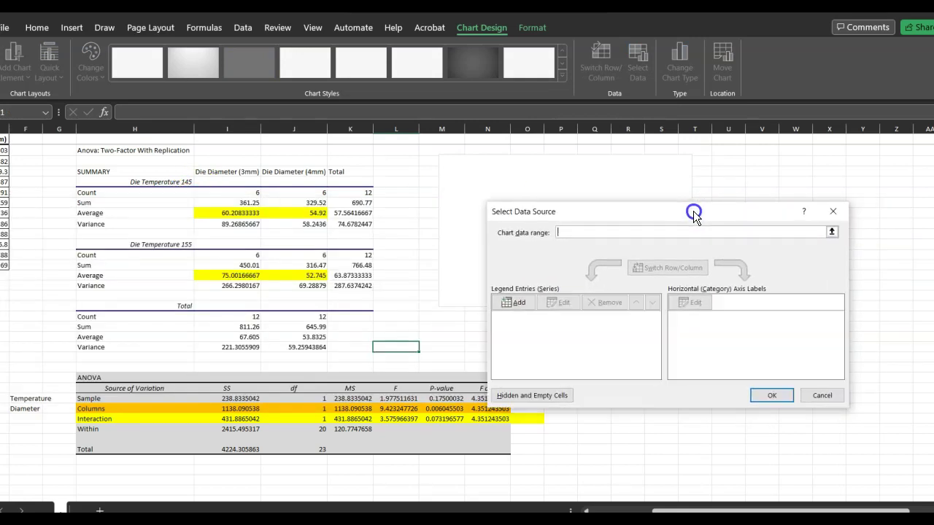
{"action": "left_click", "coordinate": [515, 305]}
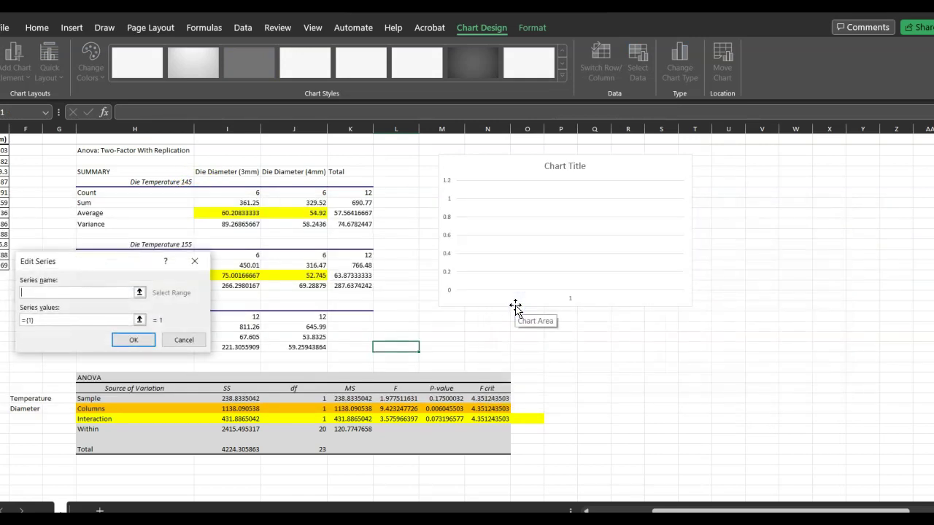
{"action": "left_click_drag", "start_coordinate": [77, 261], "coordinate": [612, 240]}
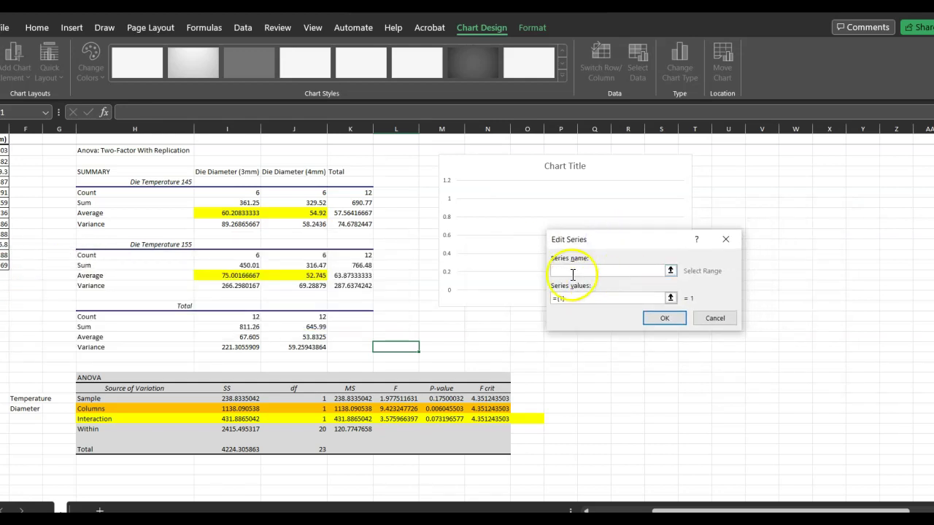
{"action": "left_click", "coordinate": [217, 173]}
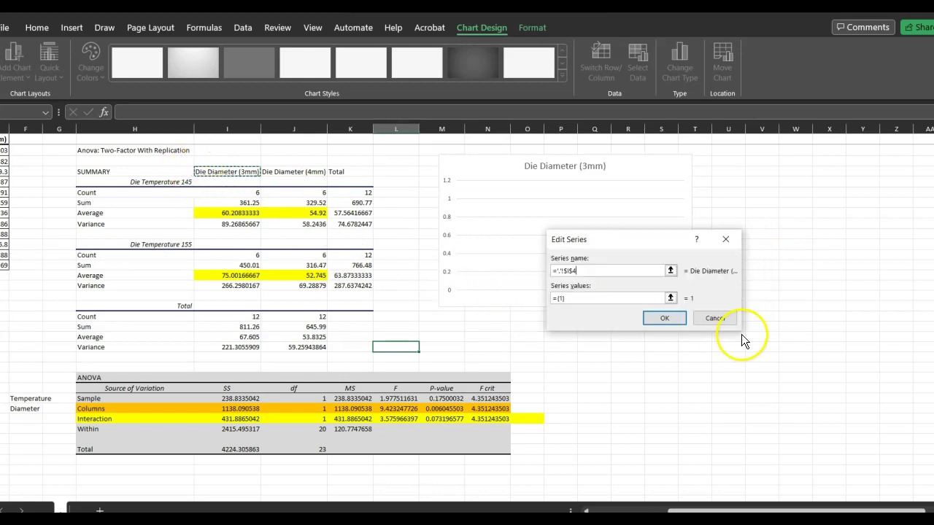
{"action": "left_click", "coordinate": [670, 297]}
{"action": "key", "text": "BackSpace"}
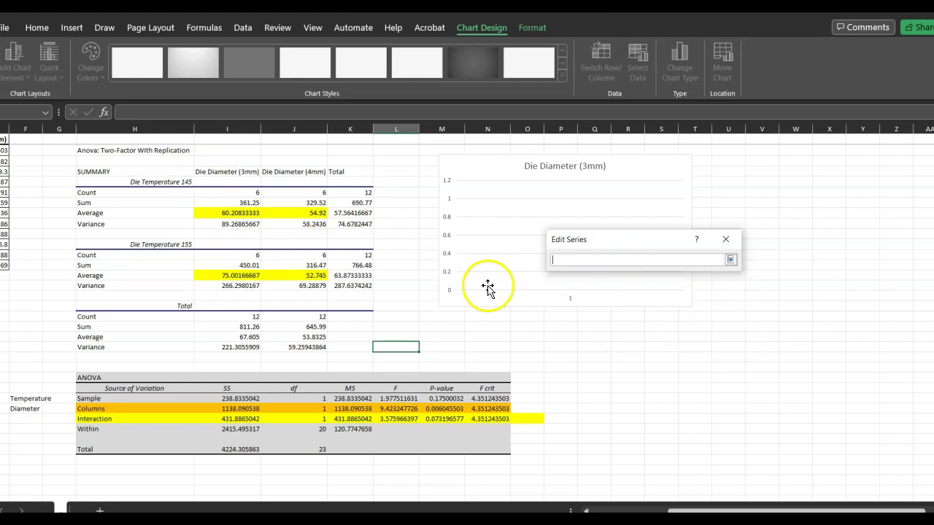
{"action": "left_click", "coordinate": [250, 213]}
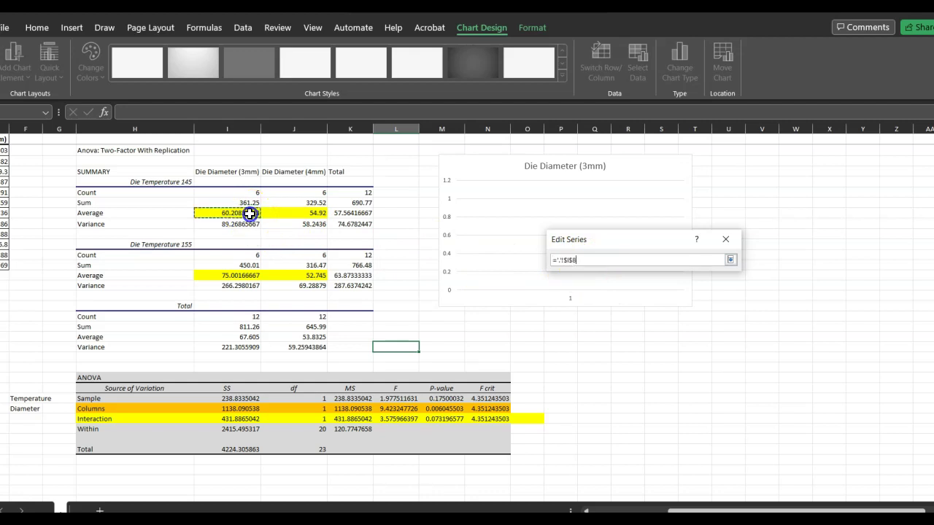
{"action": "left_click", "coordinate": [232, 274], "text": "ctrl"}
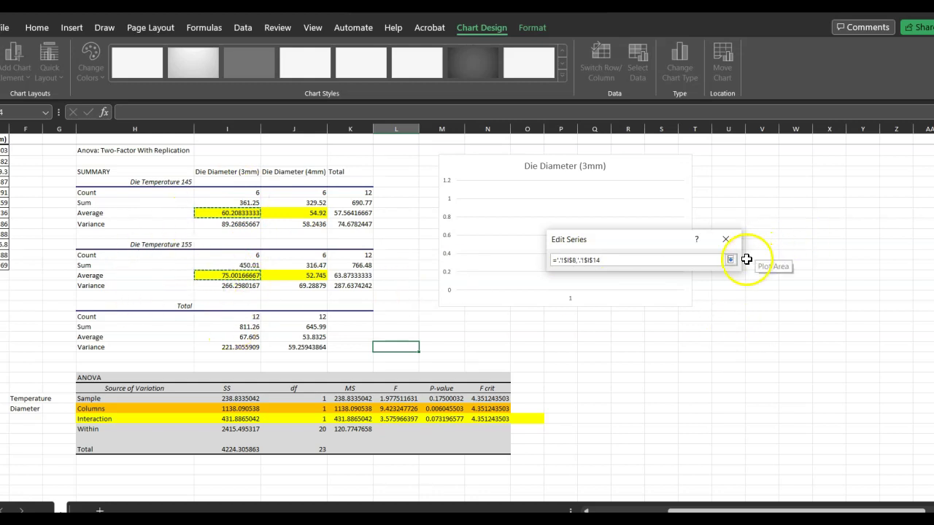
{"action": "left_click", "coordinate": [733, 259]}
{"action": "left_click", "coordinate": [677, 319]}
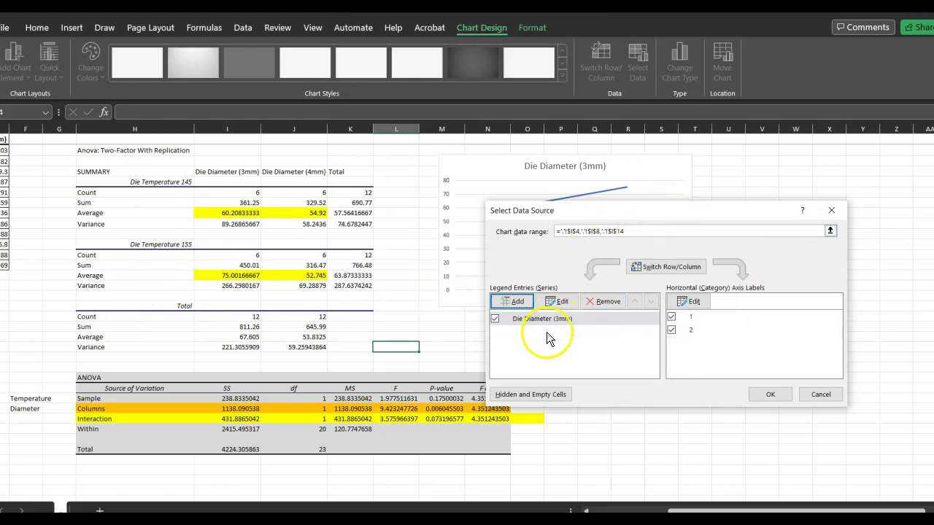
Add a second series named from the Die Diameter (4mm) header J4, using the averages in J8 and J14 as values
{"action": "left_click", "coordinate": [513, 301]}
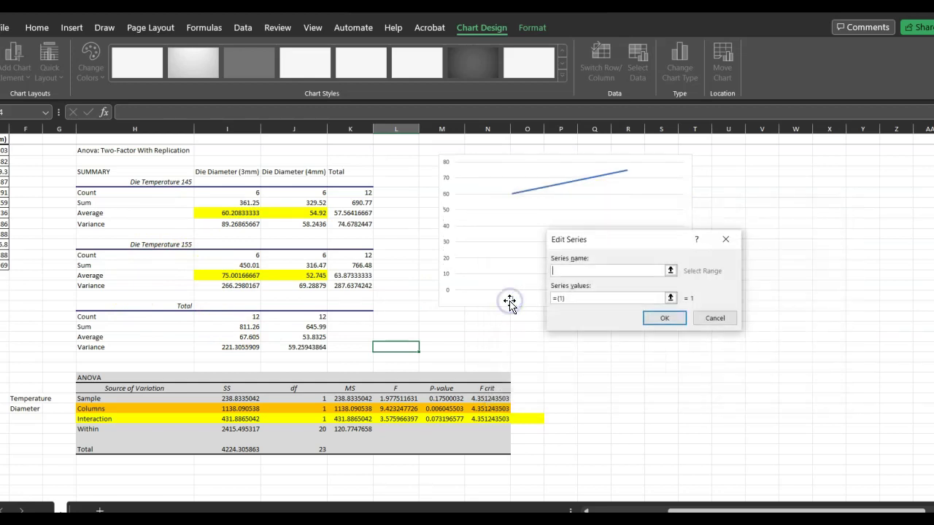
{"action": "left_click", "coordinate": [300, 172]}
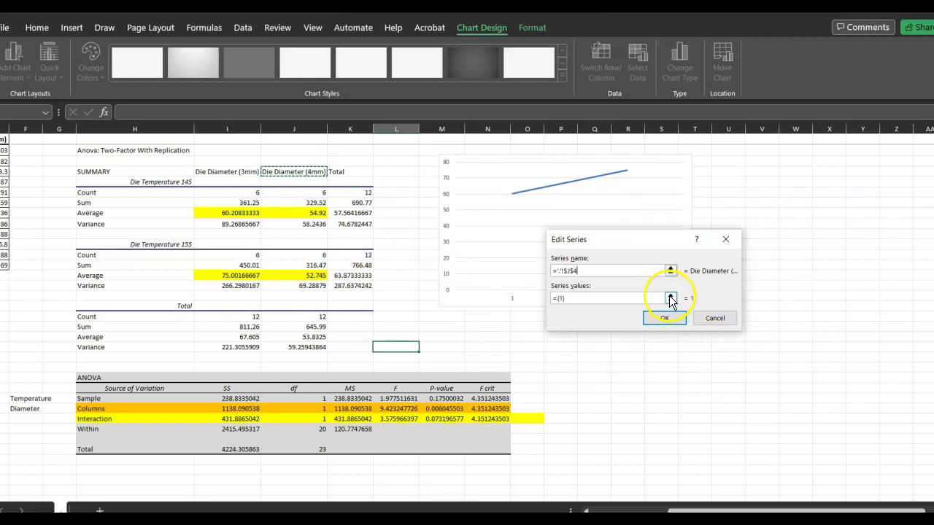
{"action": "left_click", "coordinate": [670, 298]}
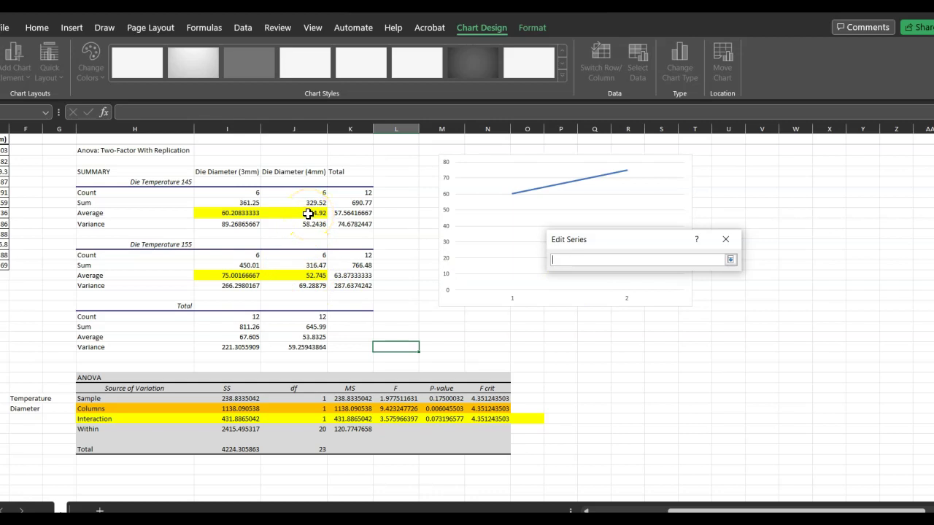
{"action": "left_click", "coordinate": [315, 275], "text": "ctrl"}
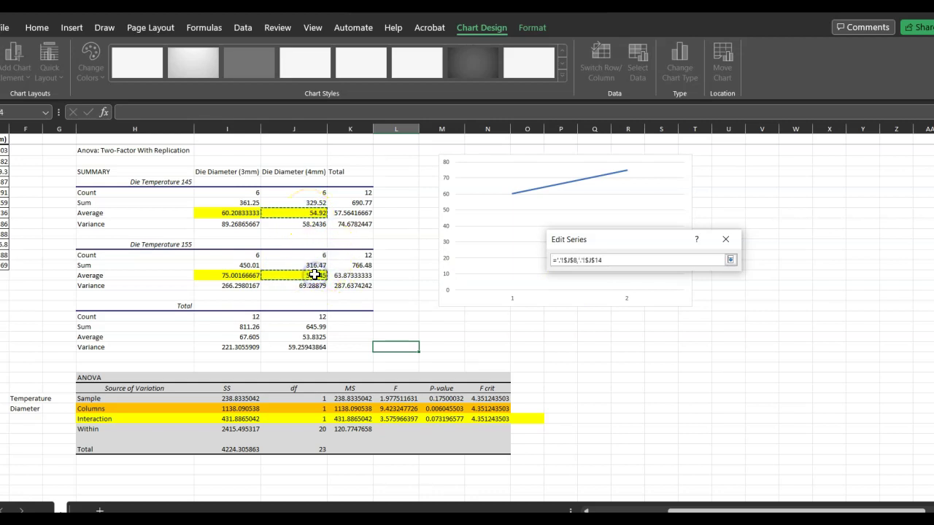
{"action": "left_click", "coordinate": [730, 260]}
{"action": "left_click", "coordinate": [720, 261]}
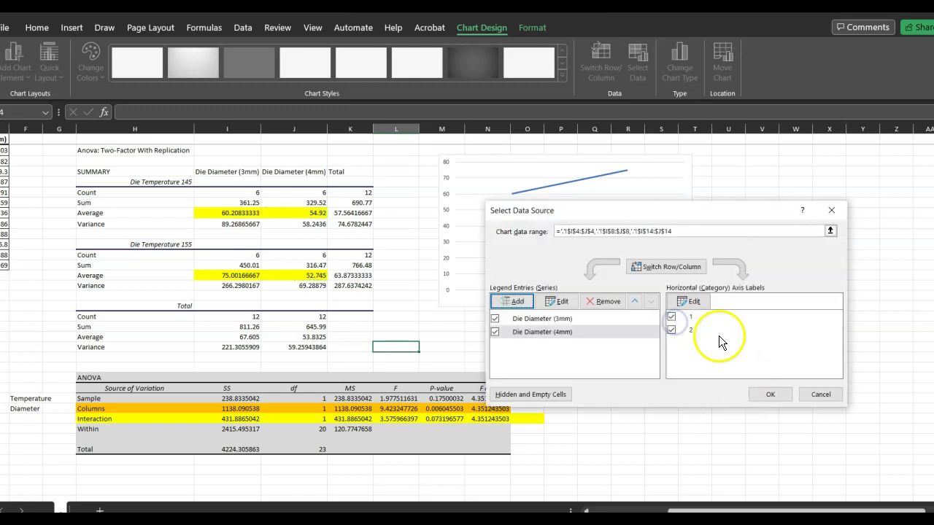
Set the chart's horizontal axis labels to the Die Temperature 145 and Die Temperature 155 cells, H5 and H11, and apply the data source
{"action": "left_click", "coordinate": [692, 301]}
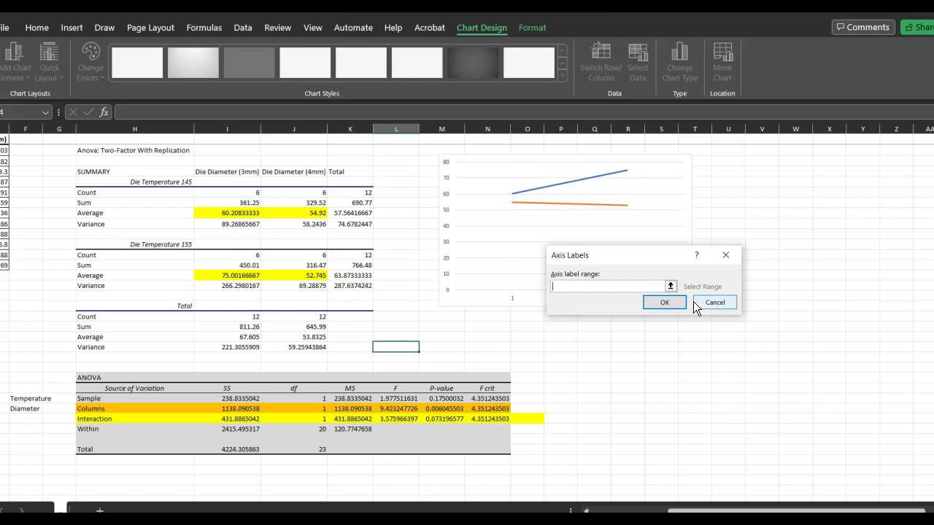
{"action": "left_click", "coordinate": [176, 183]}
{"action": "left_click", "coordinate": [171, 247], "text": "ctrl"}
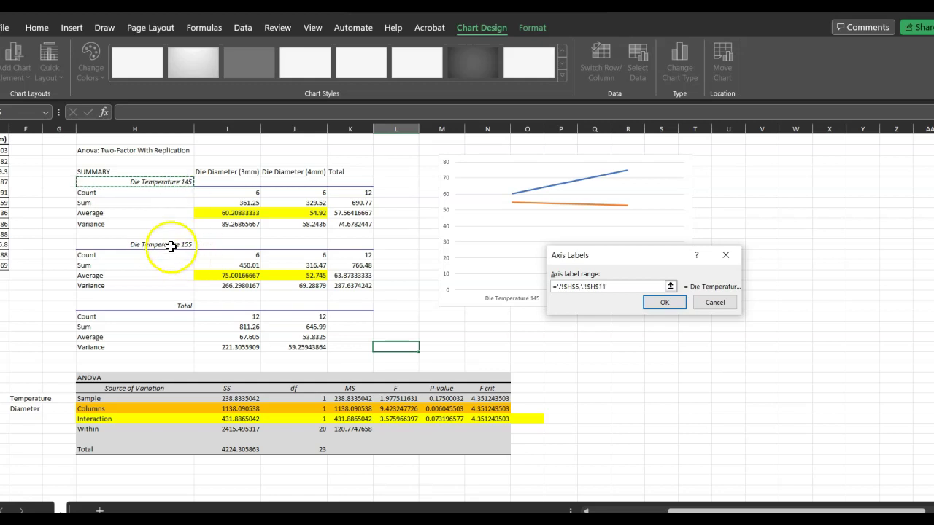
{"action": "left_click", "coordinate": [659, 301]}
{"action": "left_click", "coordinate": [770, 394]}
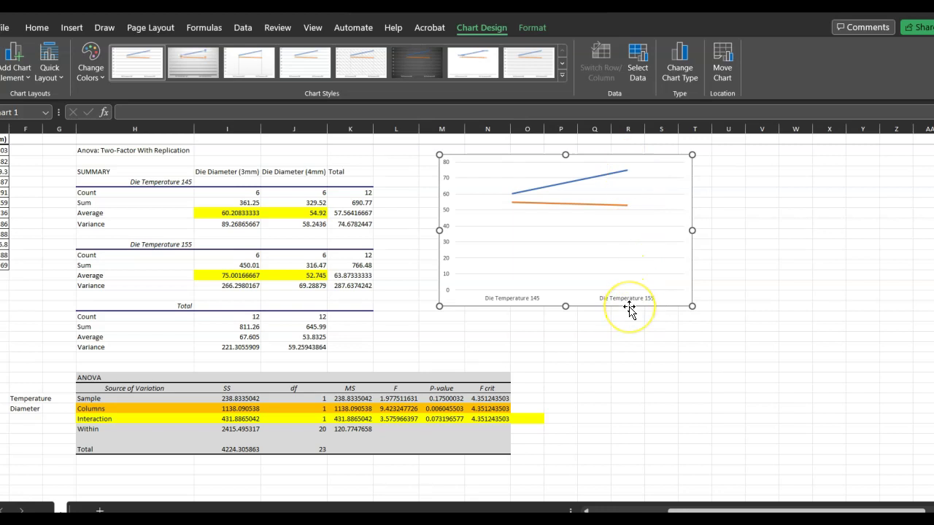
Compare the Excel line chart with the MyLab part d options, choose graph A, and check the answer
{"action": "left_click", "coordinate": [914, 14]}
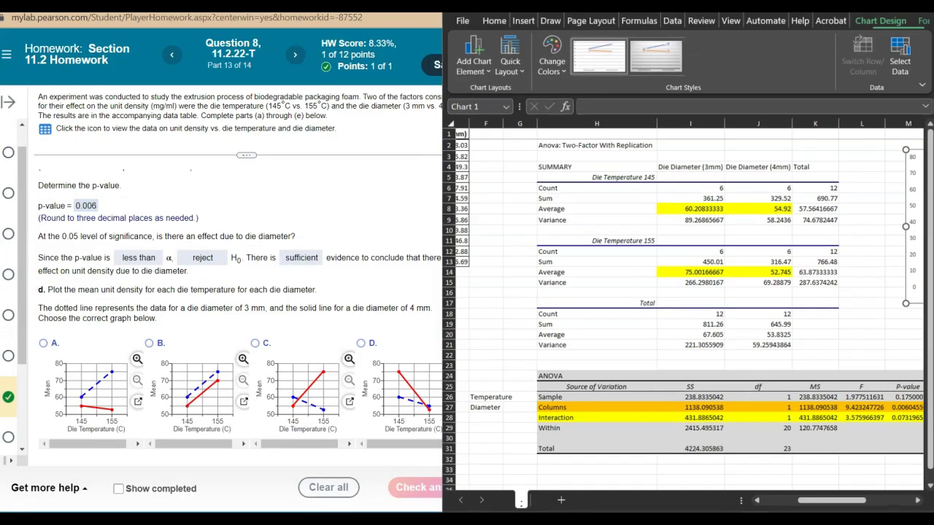
{"action": "scroll", "coordinate": [886, 314], "scroll_direction": "right", "scroll_amount": 4}
{"action": "scroll", "coordinate": [886, 314], "scroll_direction": "right", "scroll_amount": 2}
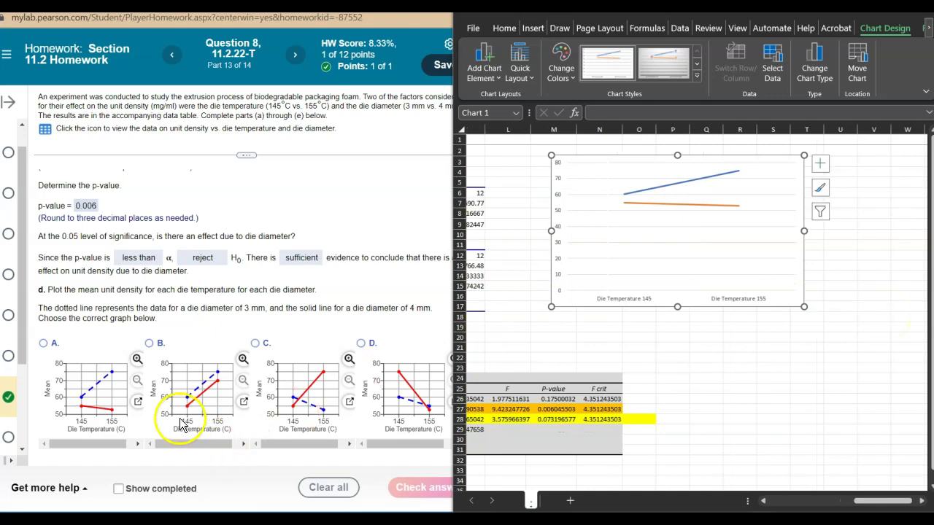
{"action": "left_click", "coordinate": [44, 343]}
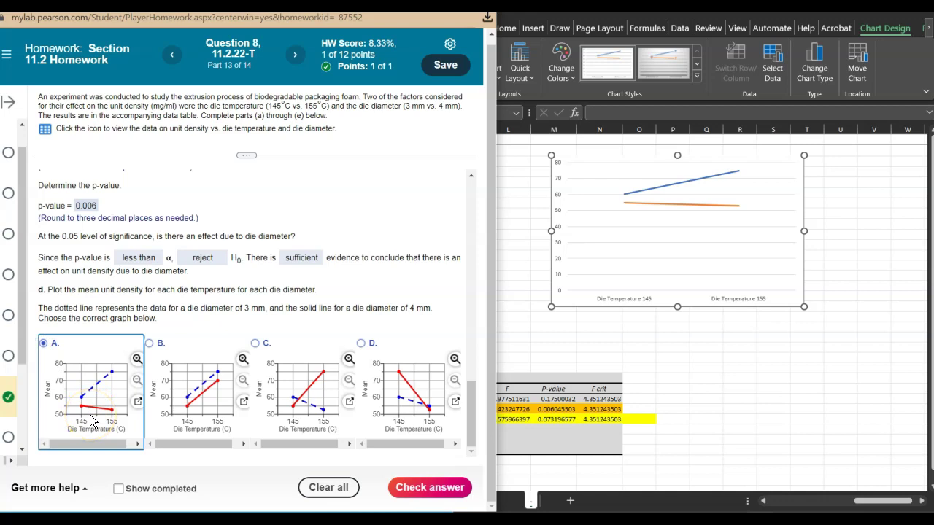
{"action": "left_click", "coordinate": [418, 485]}
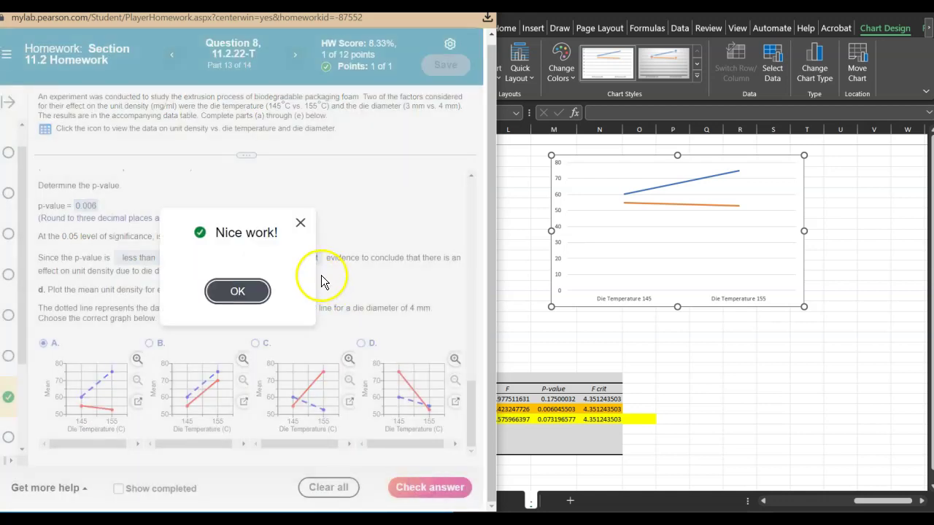
{"action": "left_click", "coordinate": [241, 294]}
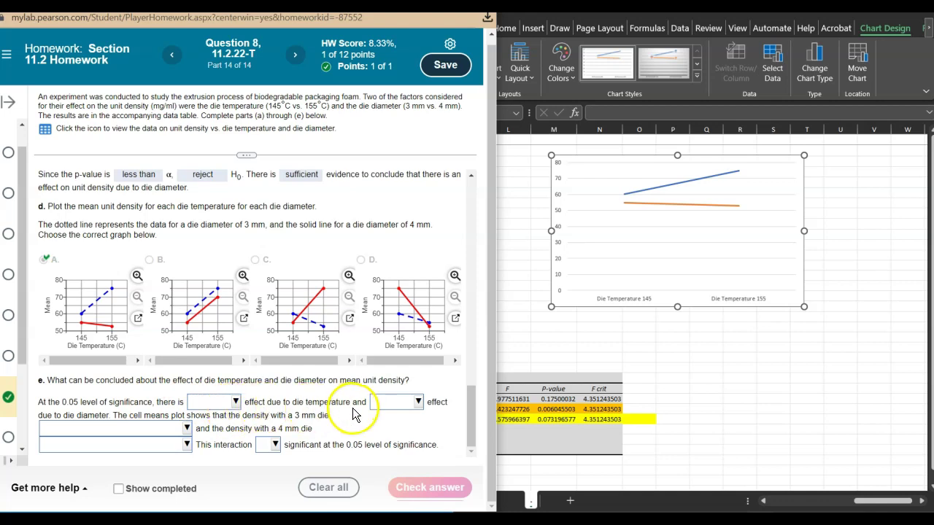
Consult the OneNote list of conclusions and choose "no significant" for the effect due to die temperature in MyLab part e
{"action": "left_click_drag", "start_coordinate": [351, 404], "coordinate": [304, 402]}
{"action": "key", "text": "alt+Tab"}
{"action": "scroll", "coordinate": [768, 298], "scroll_direction": "up", "scroll_amount": 5}
{"action": "scroll", "coordinate": [768, 298], "scroll_direction": "down", "scroll_amount": 3}
{"action": "scroll", "coordinate": [768, 298], "scroll_direction": "up", "scroll_amount": 3}
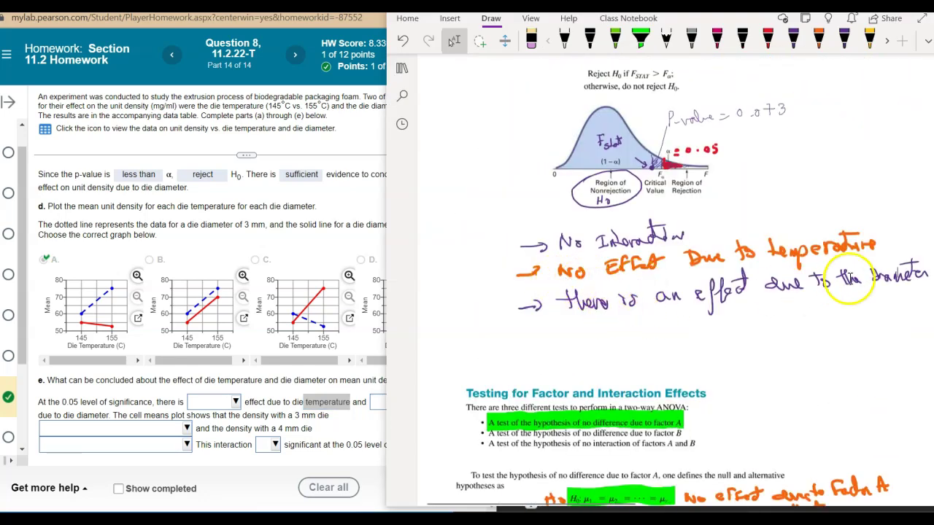
{"action": "left_click", "coordinate": [235, 406]}
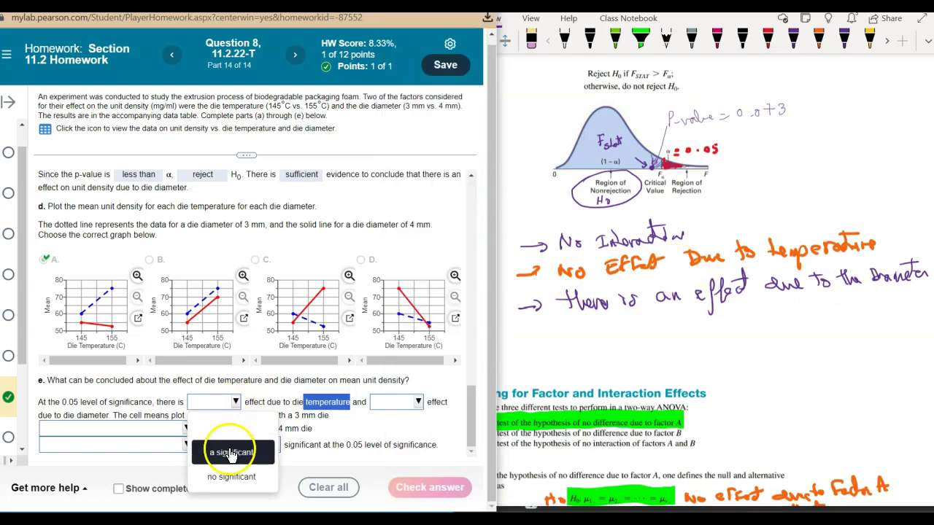
{"action": "left_click", "coordinate": [227, 475]}
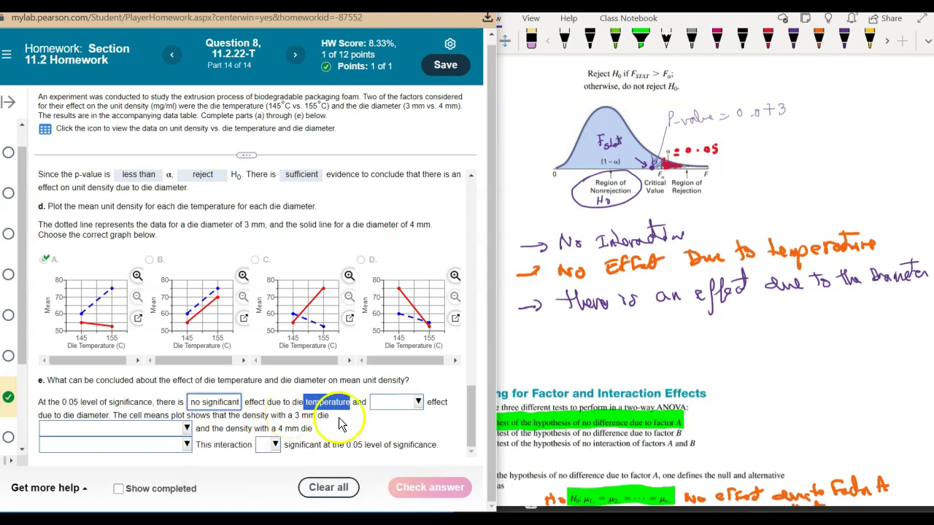
Choose "a significant" for the effect due to die diameter in part e
{"action": "left_click", "coordinate": [100, 415]}
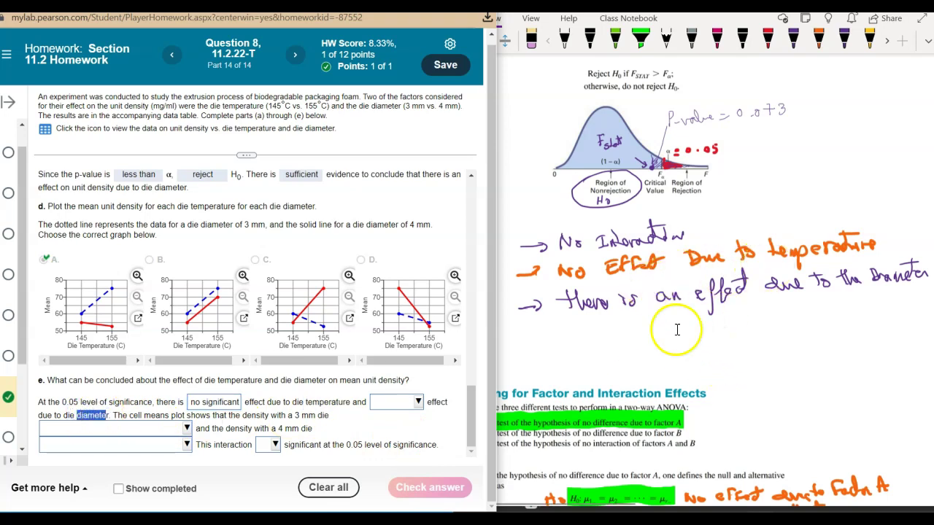
{"action": "left_click", "coordinate": [417, 402]}
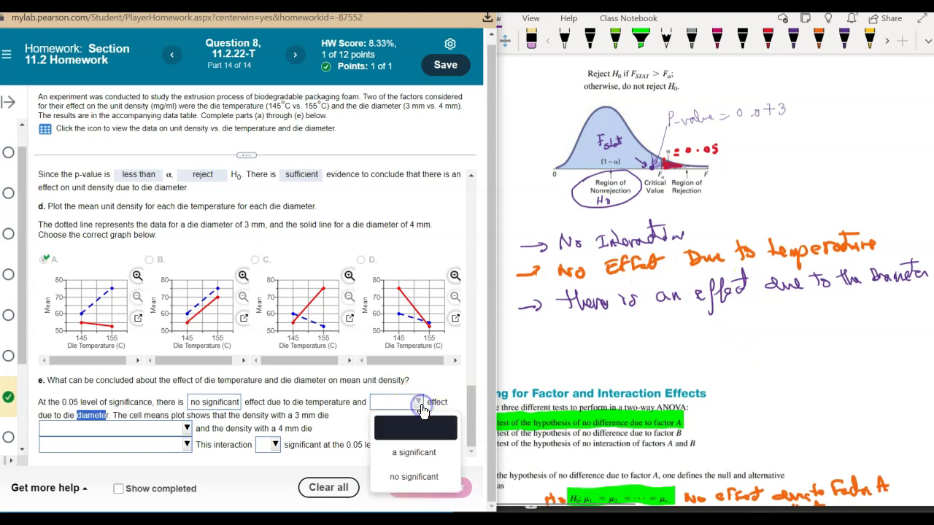
{"action": "left_click", "coordinate": [413, 453]}
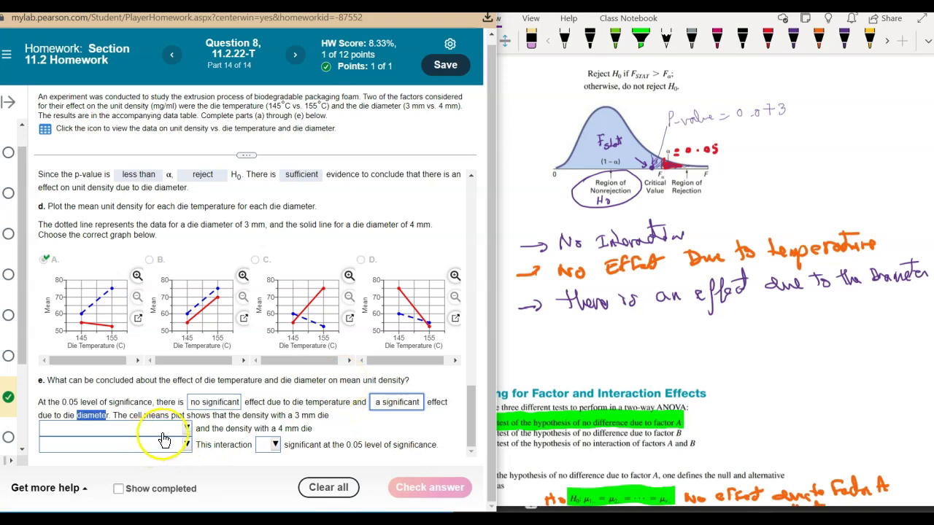
Review graph A enlarged and the Excel line chart, and choose "seems higher at 155°C" for the 3 mm die density in MyLab part e
{"action": "left_click", "coordinate": [285, 416]}
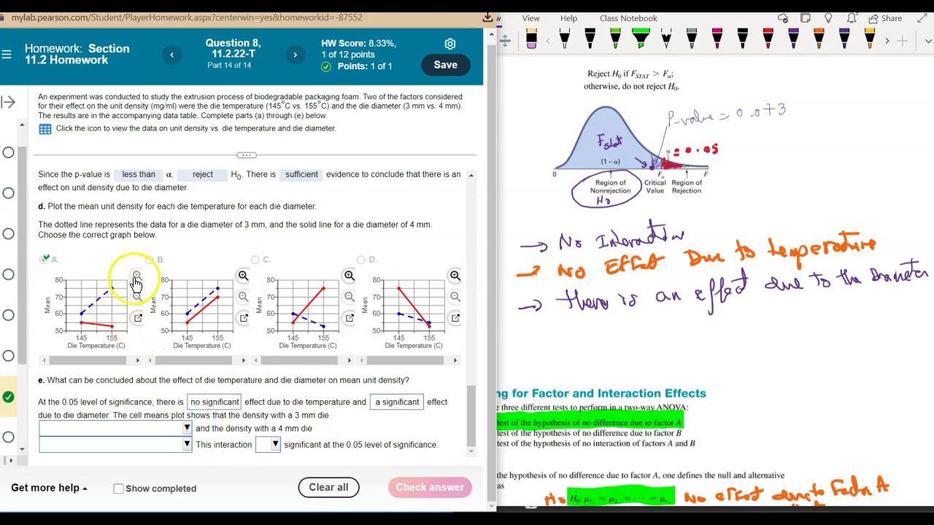
{"action": "left_click", "coordinate": [138, 318]}
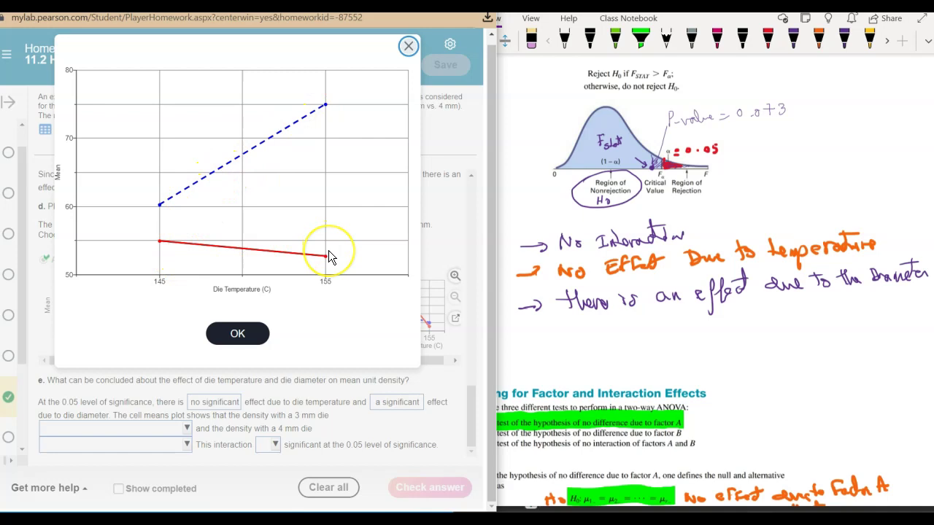
{"action": "left_click", "coordinate": [409, 45]}
{"action": "key", "text": "alt+Tab"}
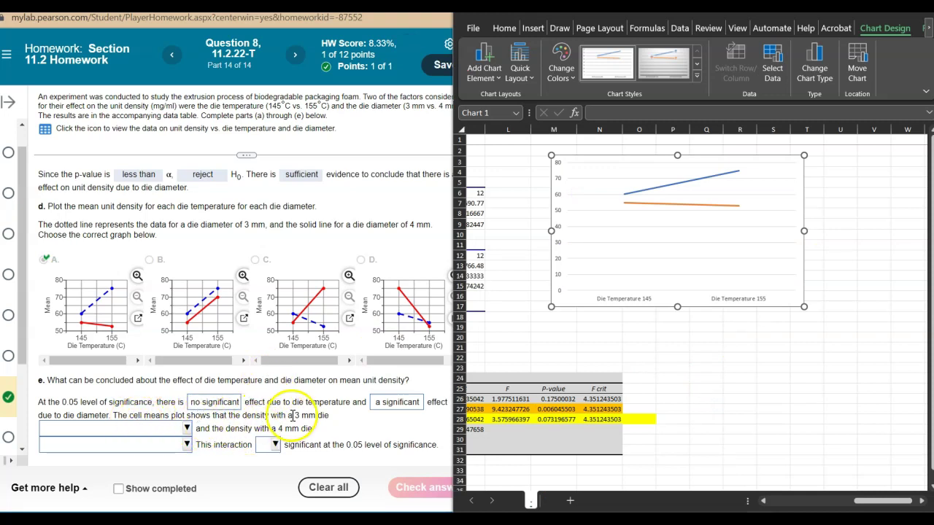
{"action": "left_click_drag", "start_coordinate": [297, 416], "coordinate": [308, 416]}
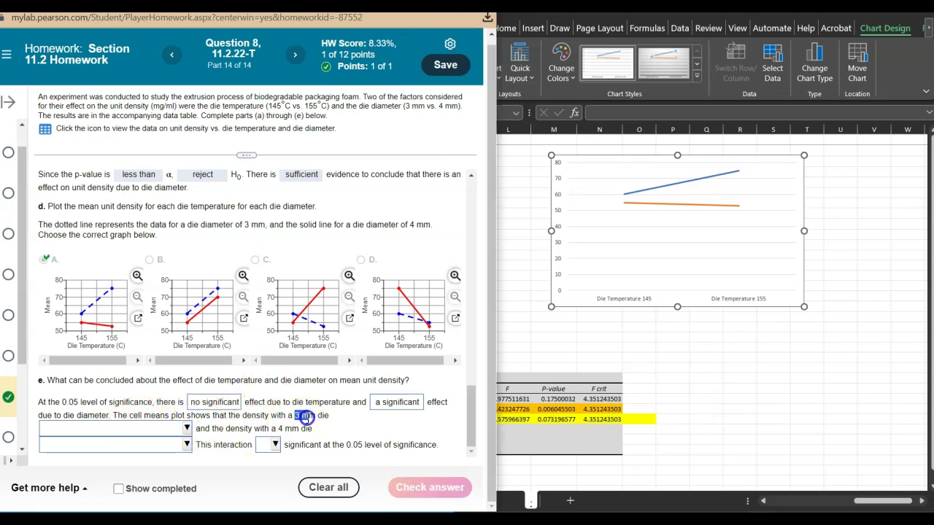
{"action": "left_click", "coordinate": [186, 428]}
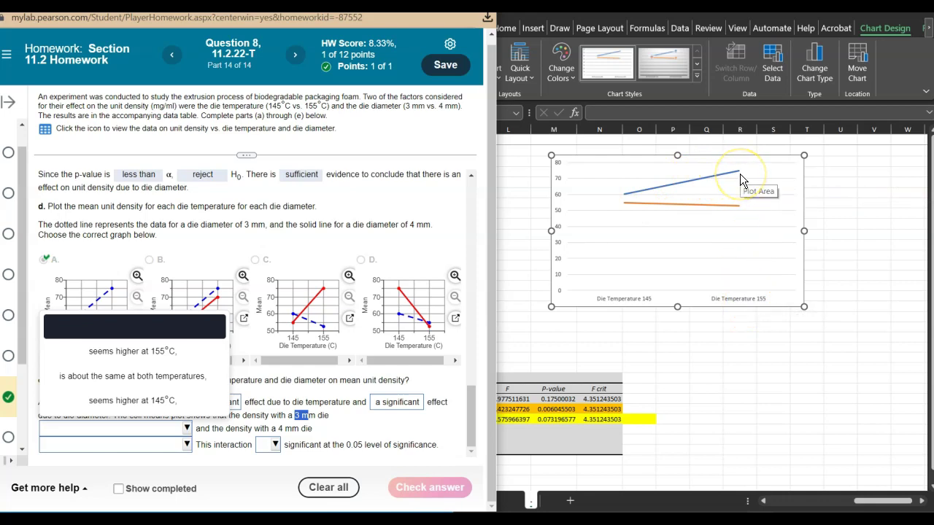
{"action": "left_click", "coordinate": [148, 356]}
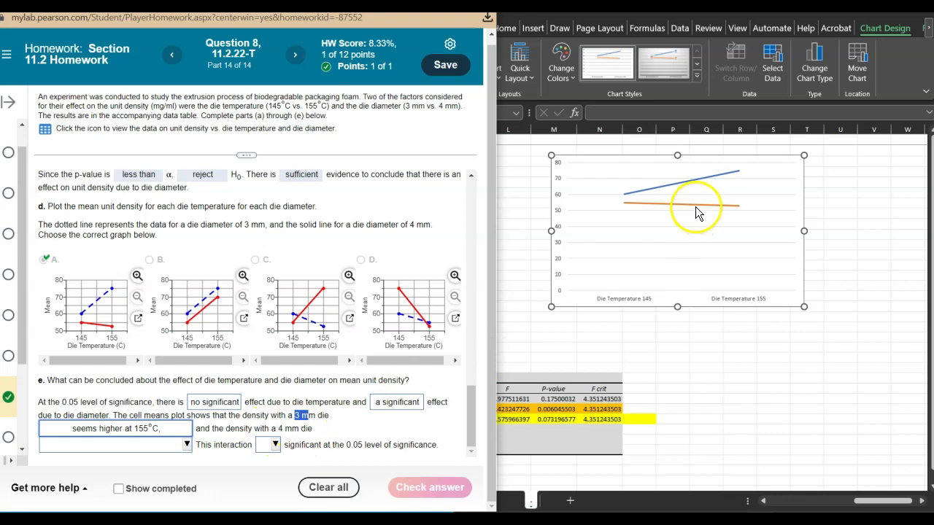
Inspect the 4 mm line in the Excel chart and choose "is about the same at both temperatures" for the 4 mm die density
{"action": "mouse_move", "coordinate": [695, 206]}
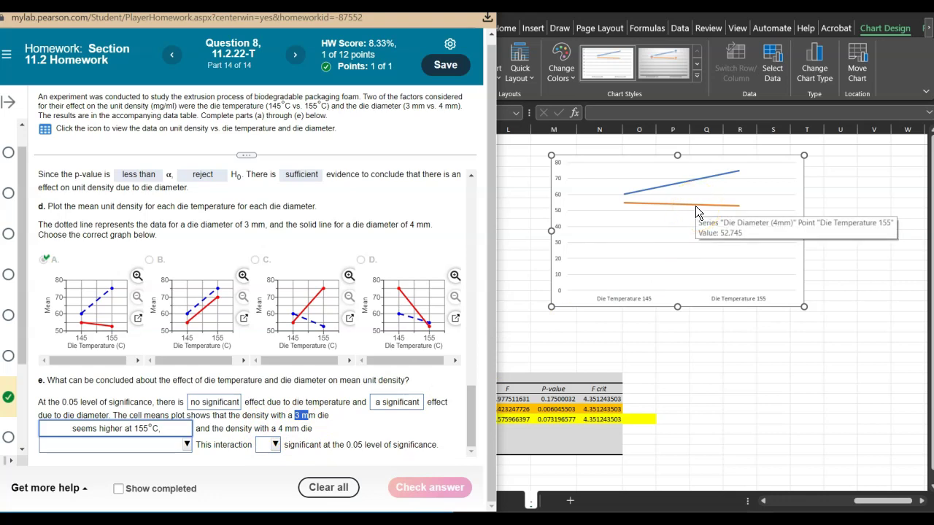
{"action": "left_click", "coordinate": [187, 444]}
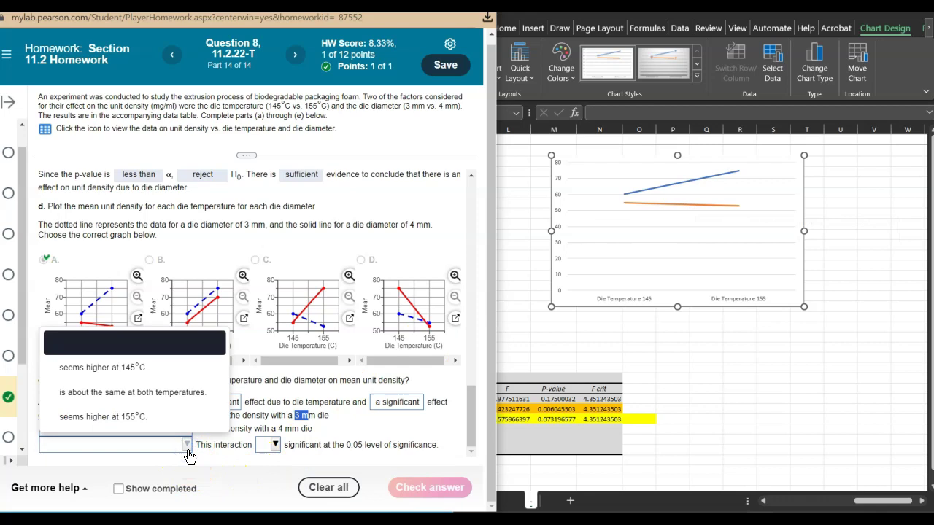
{"action": "left_click", "coordinate": [111, 393]}
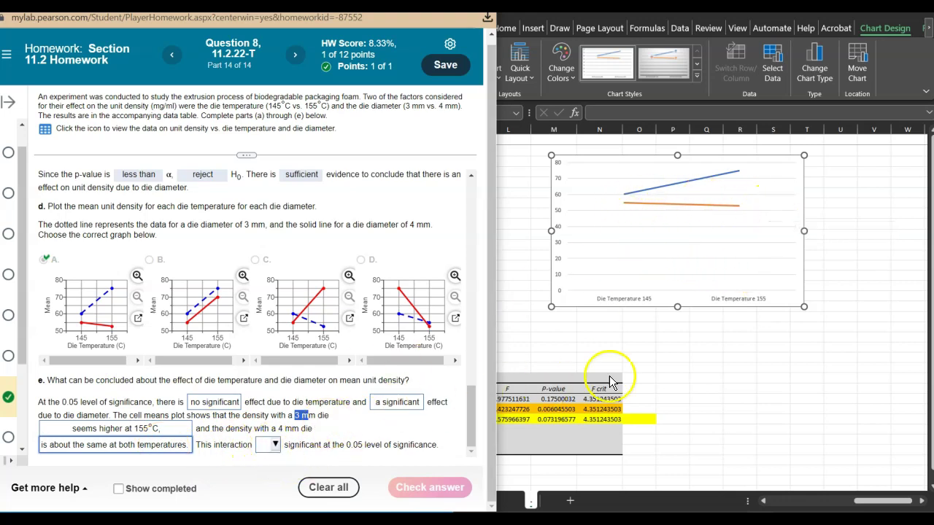
Consult the interaction conclusion in the OneNote notes, choose "is not" for the interaction's significance in MyLab, and check the part e answer
{"action": "key", "text": "alt+Tab"}
{"action": "scroll", "coordinate": [849, 258], "scroll_direction": "down", "scroll_amount": 5}
{"action": "scroll", "coordinate": [722, 251], "scroll_direction": "up", "scroll_amount": 4}
{"action": "scroll", "coordinate": [722, 251], "scroll_direction": "up", "scroll_amount": 2}
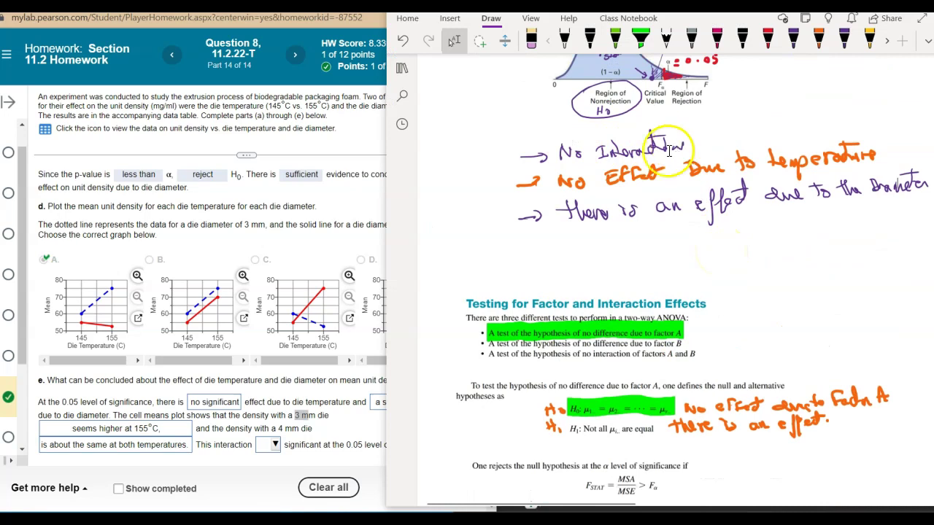
{"action": "left_click", "coordinate": [340, 432]}
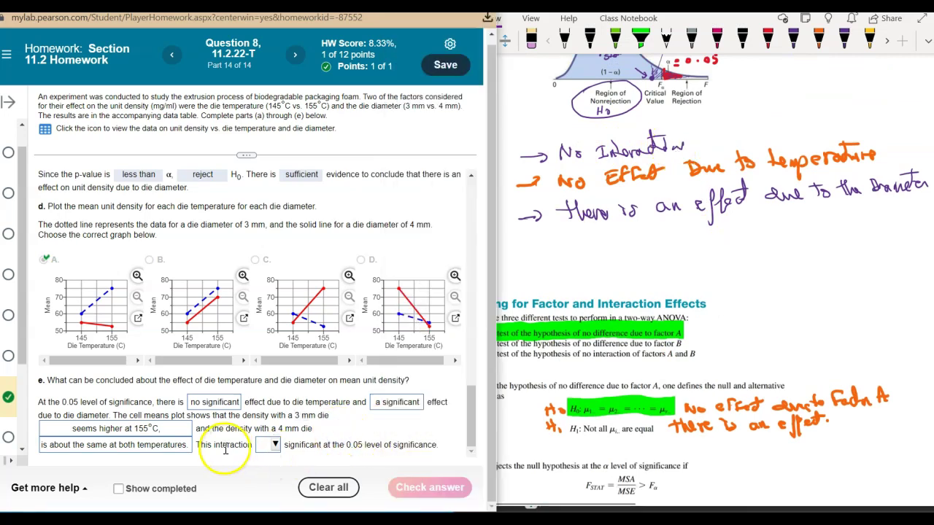
{"action": "left_click", "coordinate": [274, 447]}
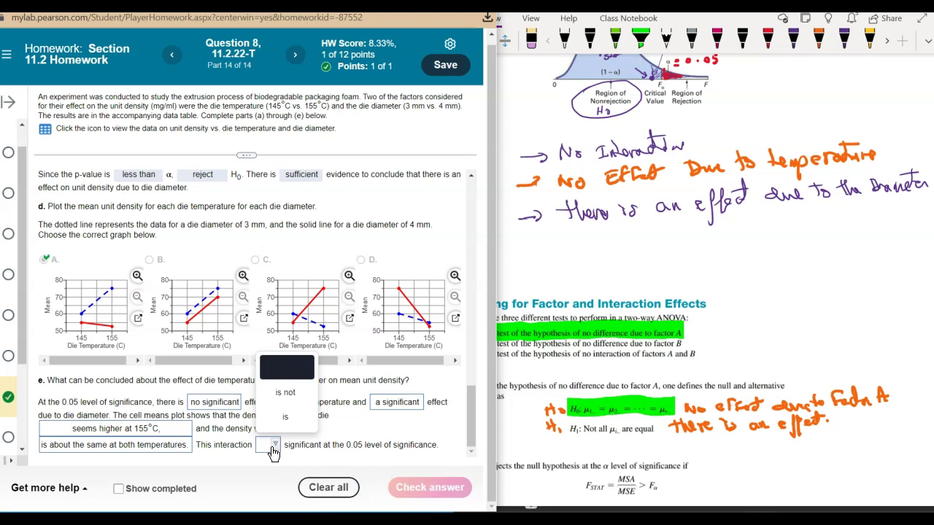
{"action": "left_click", "coordinate": [285, 393]}
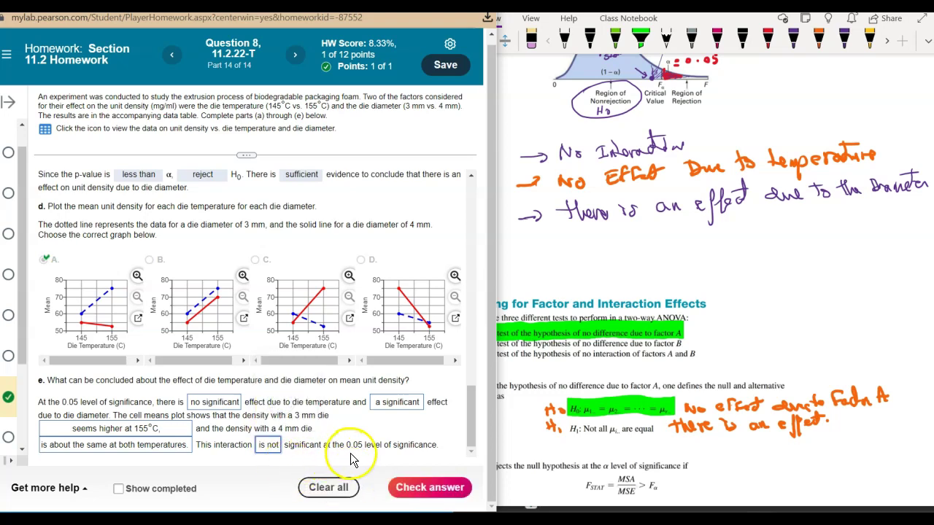
{"action": "left_click", "coordinate": [430, 487]}
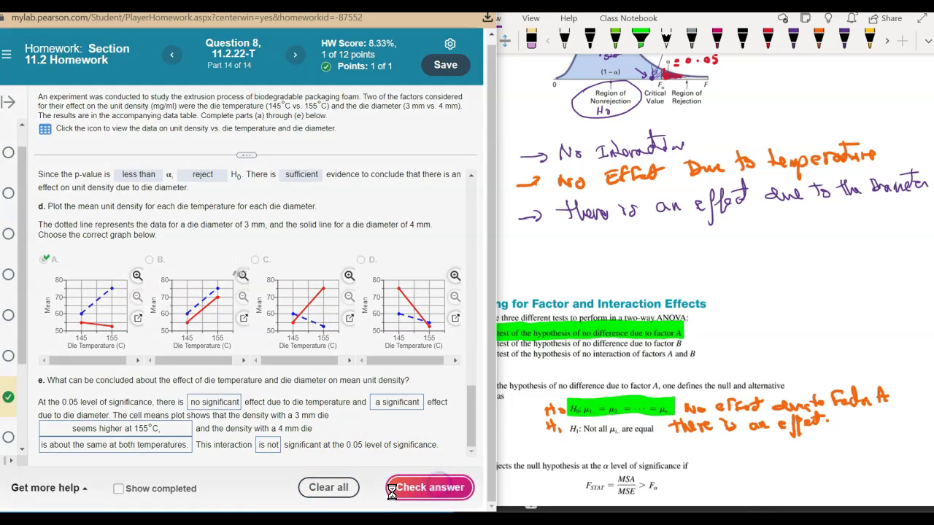